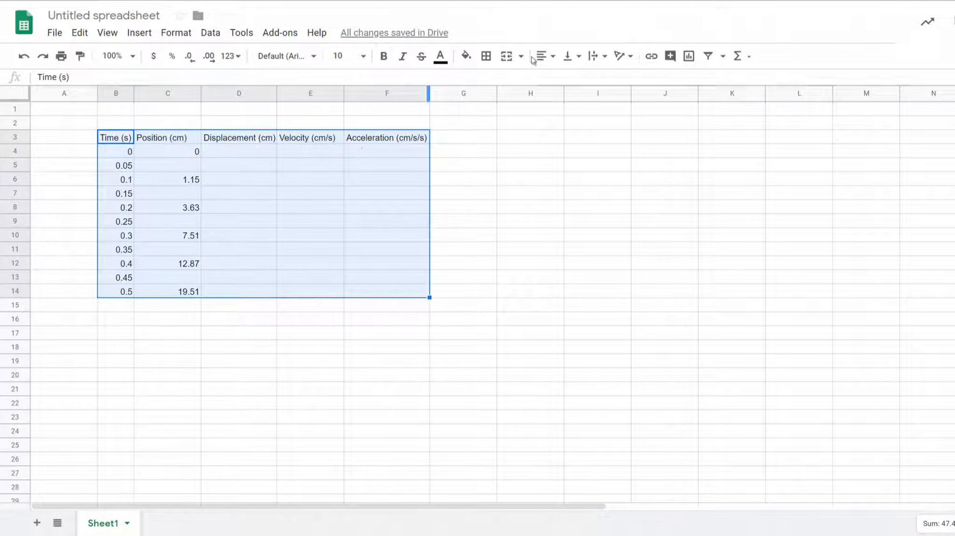
Step: Apply all borders to the table B3:F14 and make its header row B3:F3 bold
click(485, 57)
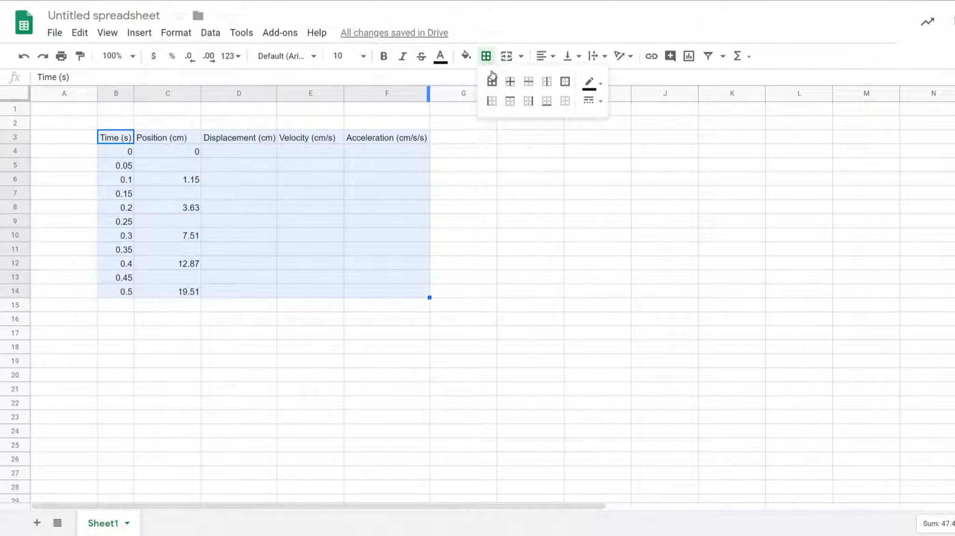
click(492, 82)
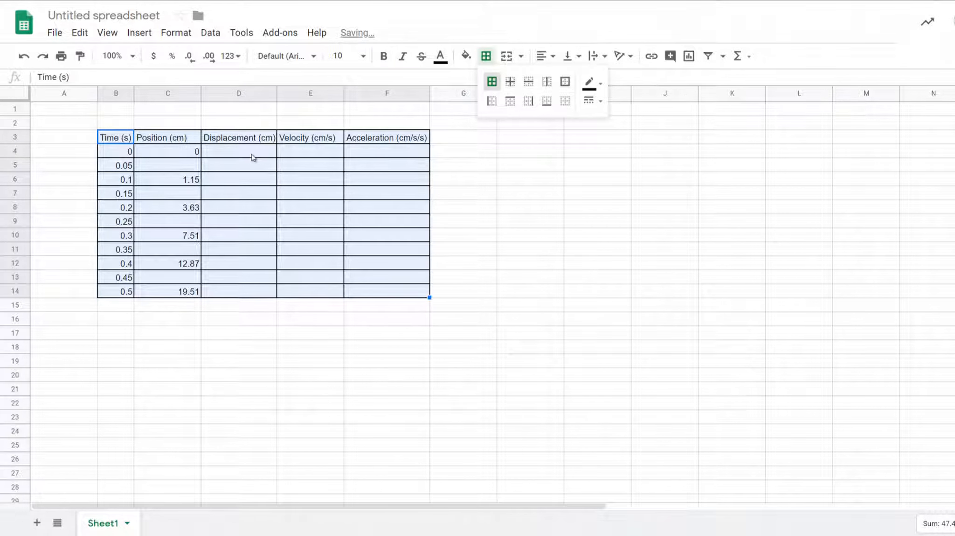
click(119, 137)
drag(261, 147, 357, 144)
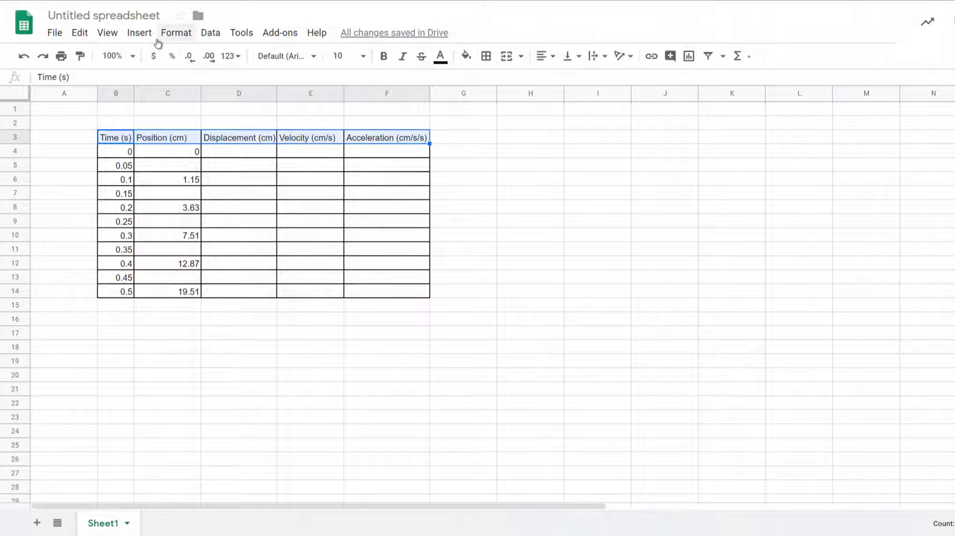
key(ctrl+b)
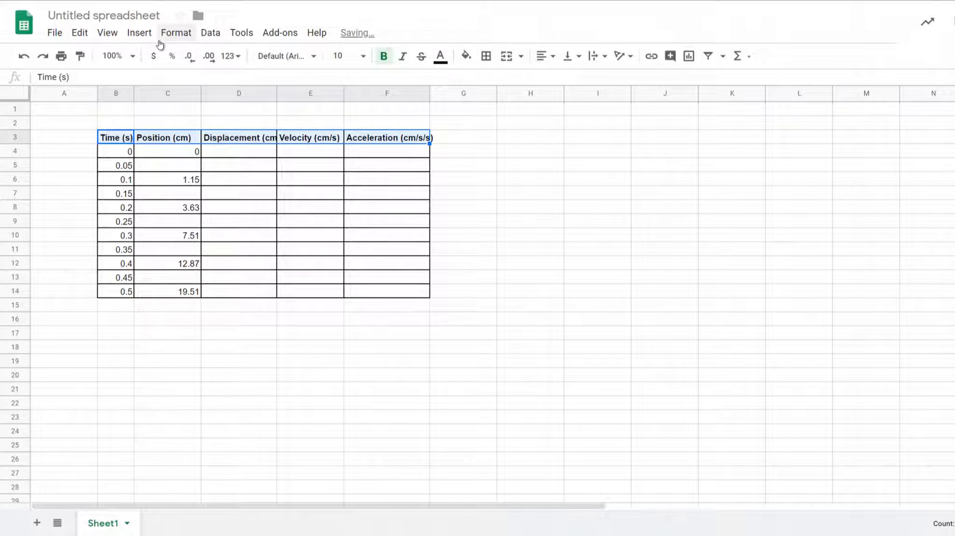
Step: Fit the widths of columns B through F to their bold header text
double_click(429, 93)
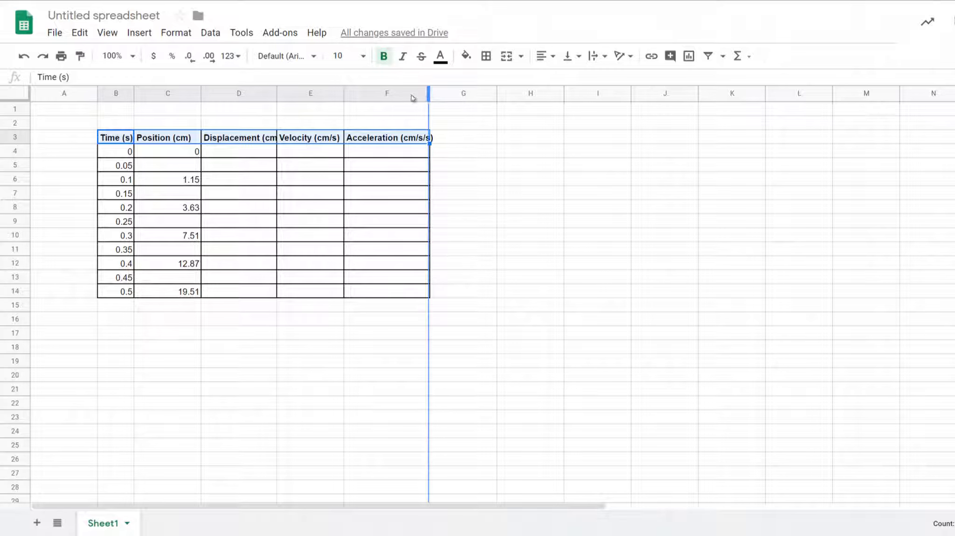
double_click(343, 93)
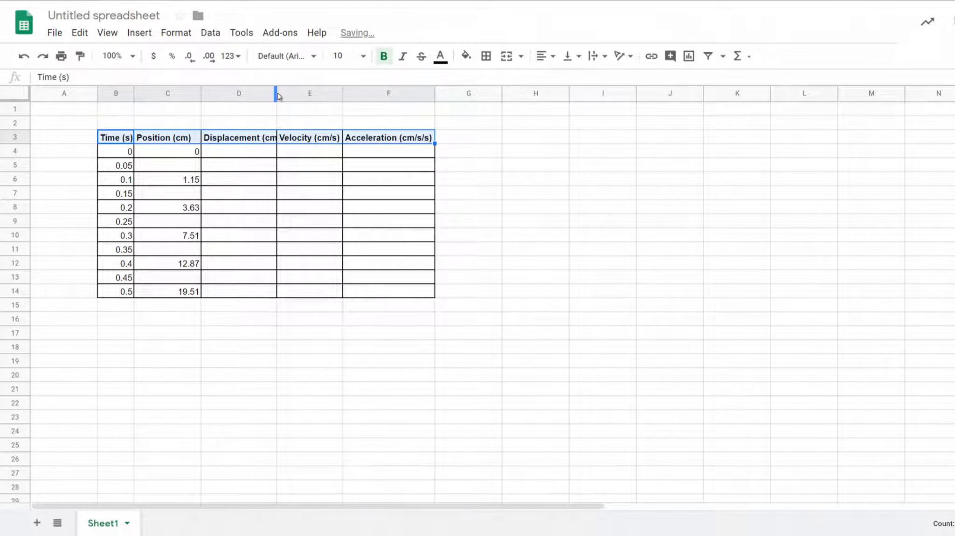
double_click(276, 93)
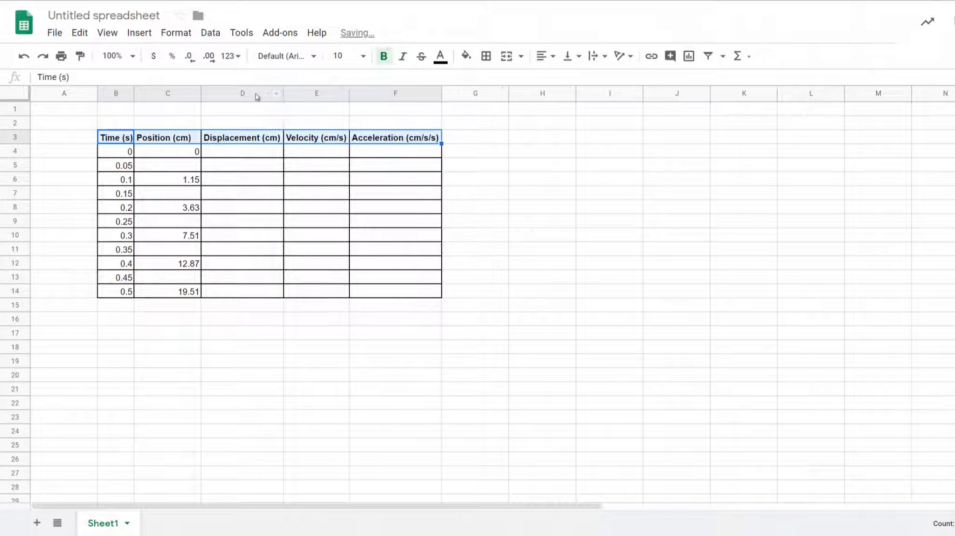
double_click(199, 94)
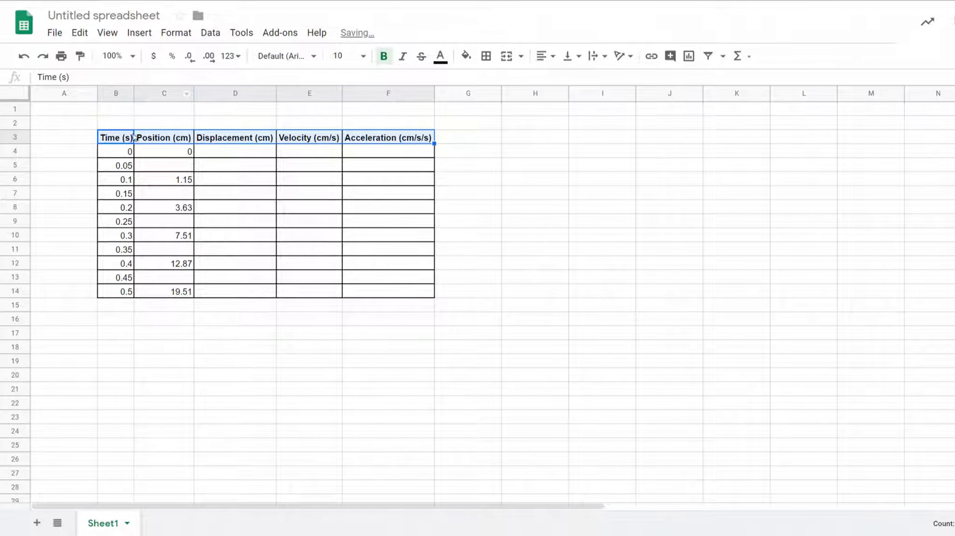
click(135, 96)
double_click(133, 96)
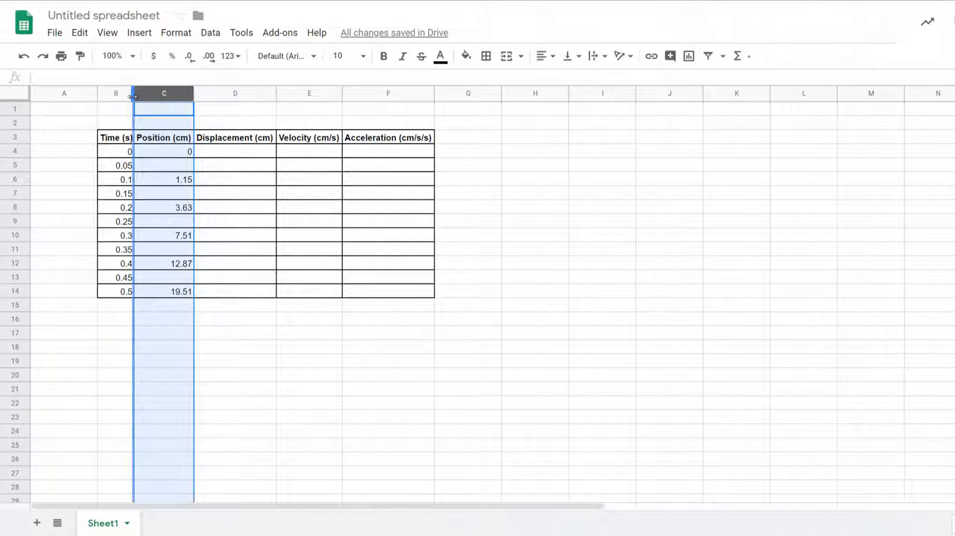
Step: Center the contents of the table body B4:F14 horizontally and align them vertically to the middle
drag(390, 291, 100, 156)
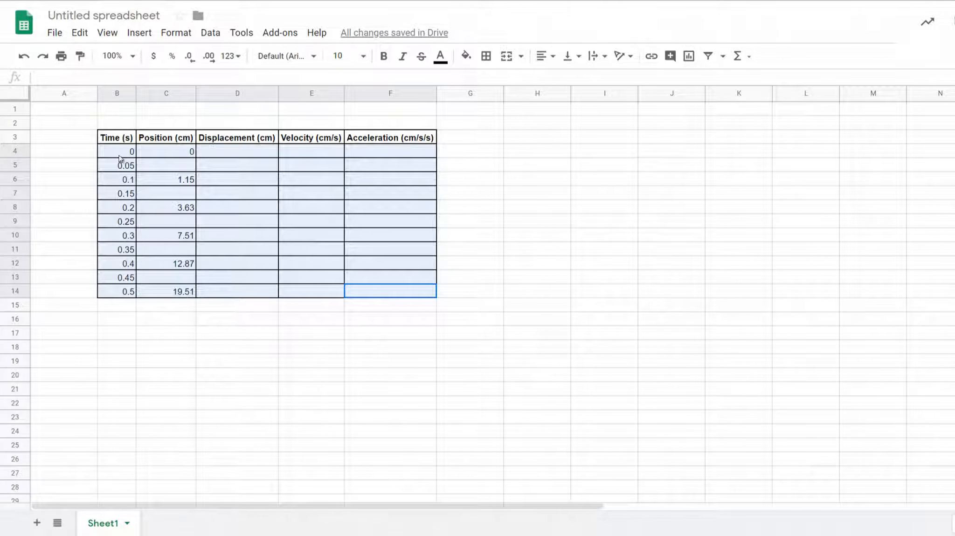
click(546, 58)
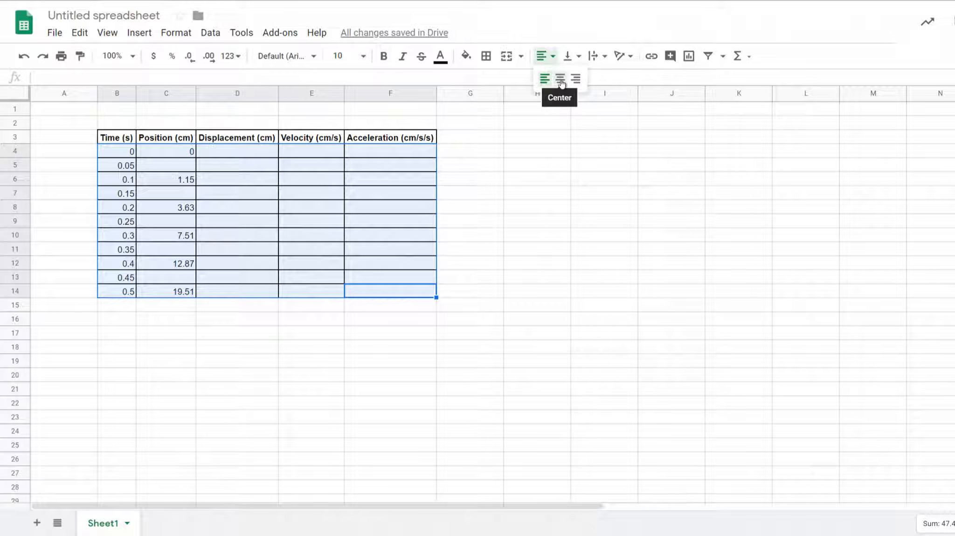
click(560, 78)
click(573, 58)
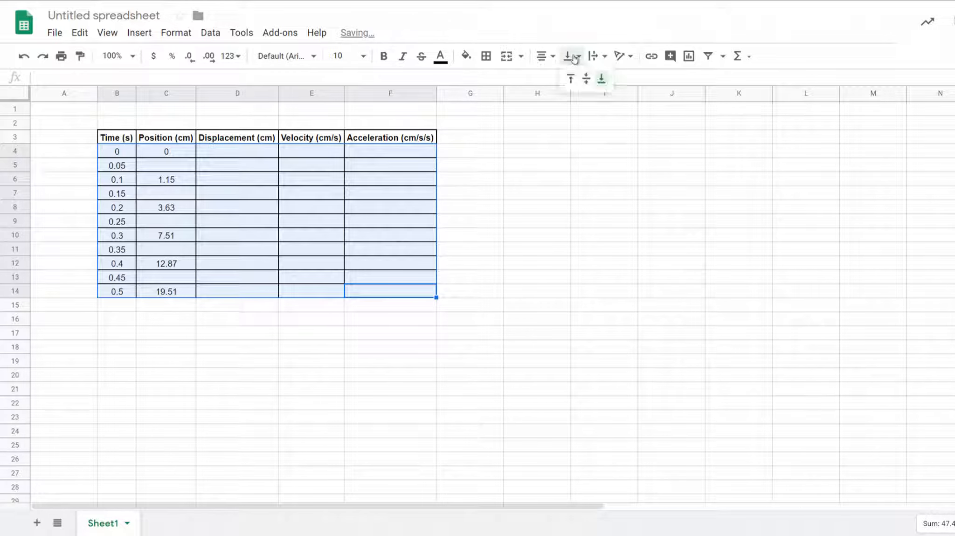
click(586, 79)
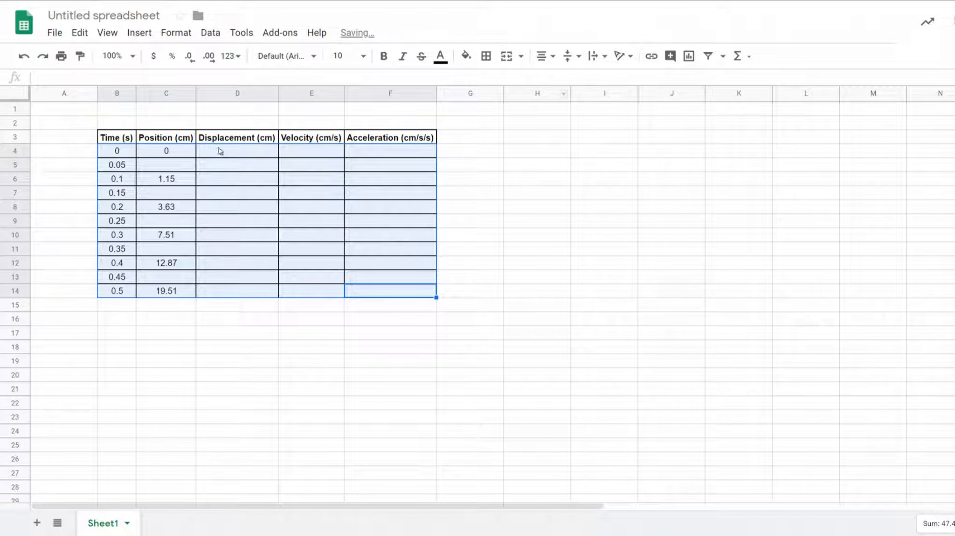
click(21, 166)
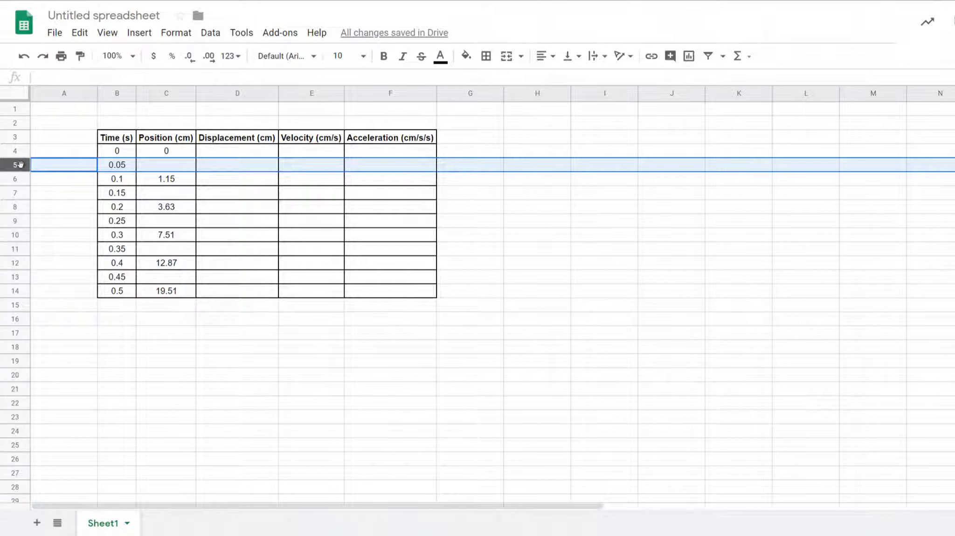
ctrl+click(16, 196)
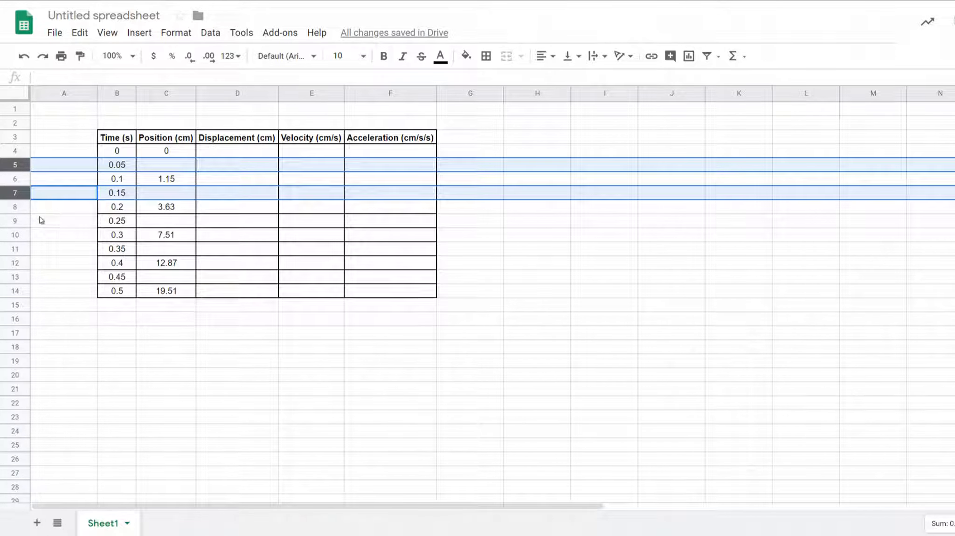
ctrl+click(14, 222)
Step: Fill the table cells in columns B to F of rows 5, 7, 9, 11 and 13 with light purple
drag(111, 167, 379, 171)
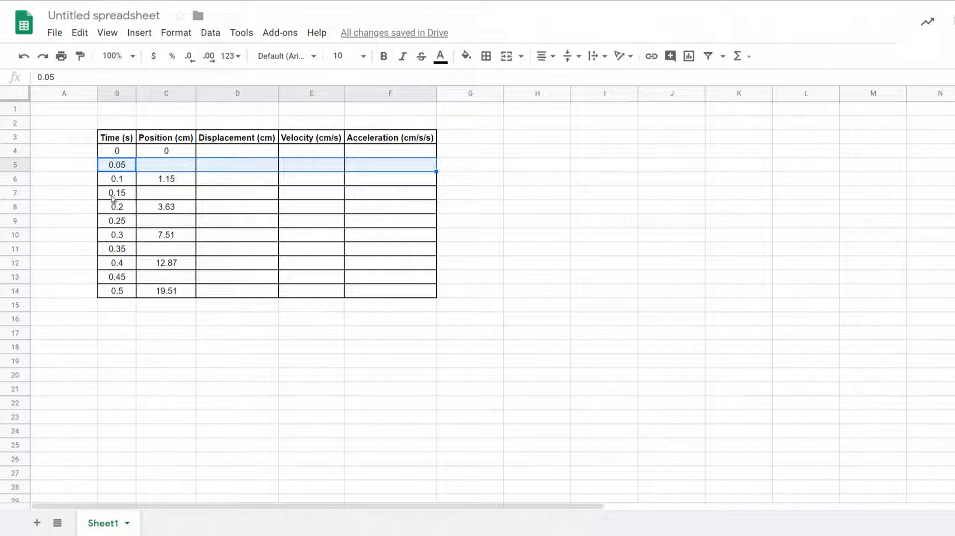
ctrl+drag(118, 195, 358, 196)
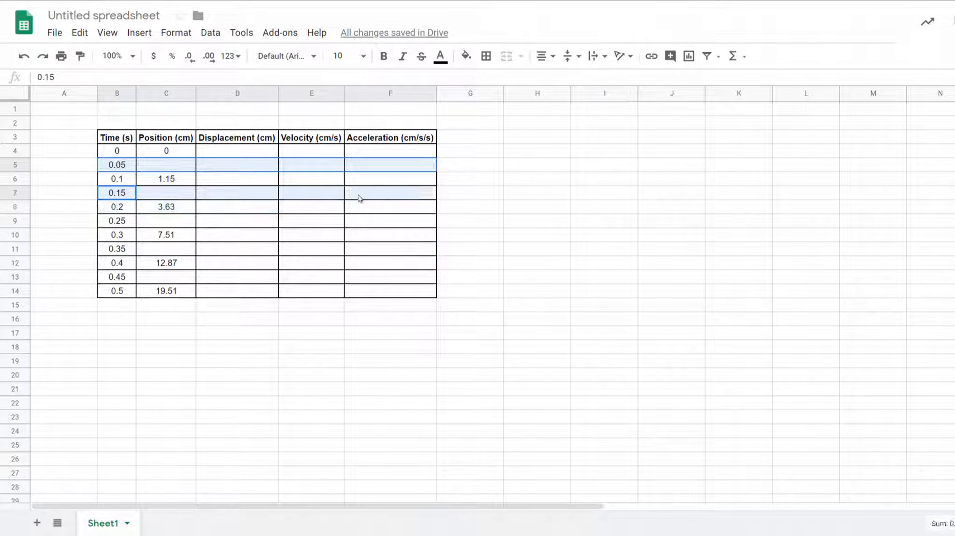
ctrl+drag(119, 222, 356, 228)
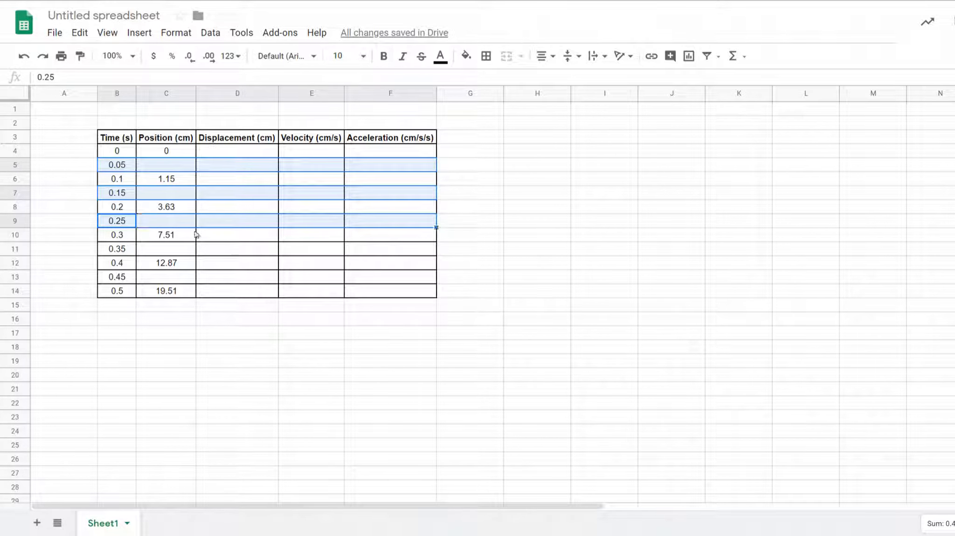
ctrl+drag(114, 250, 364, 256)
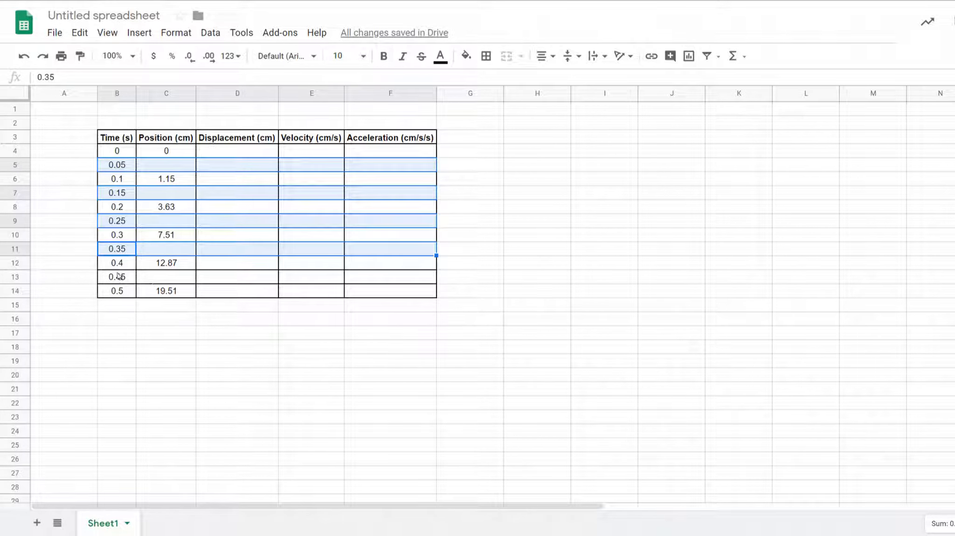
ctrl+drag(121, 280, 366, 279)
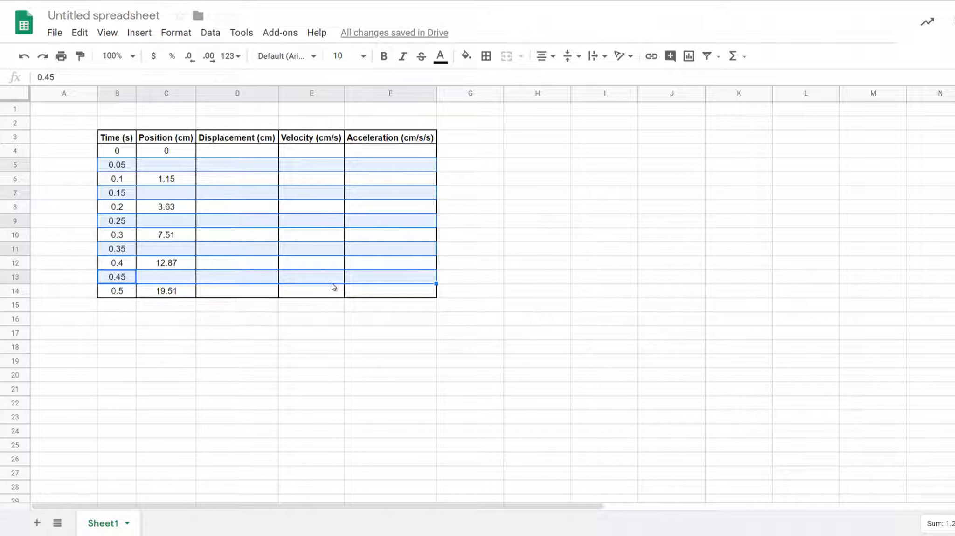
click(466, 56)
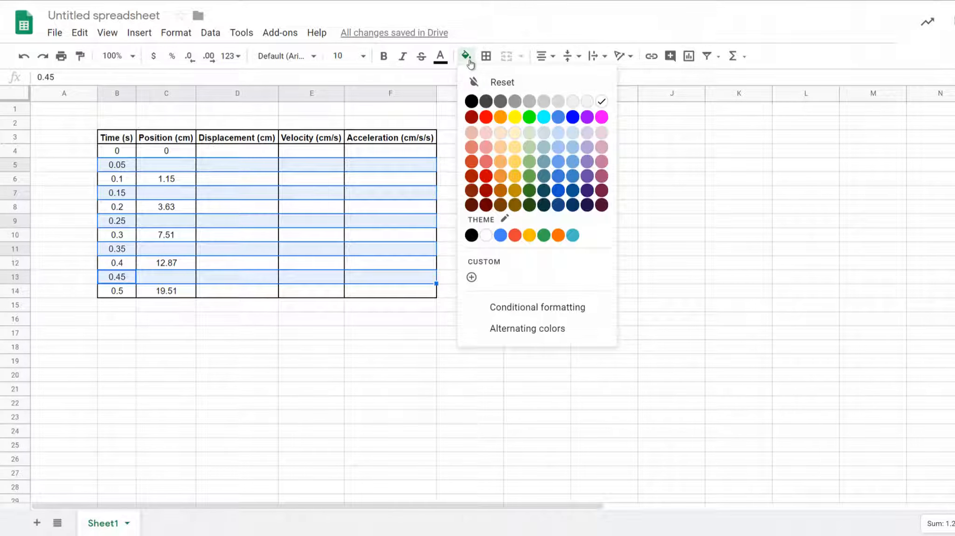
click(585, 134)
click(463, 168)
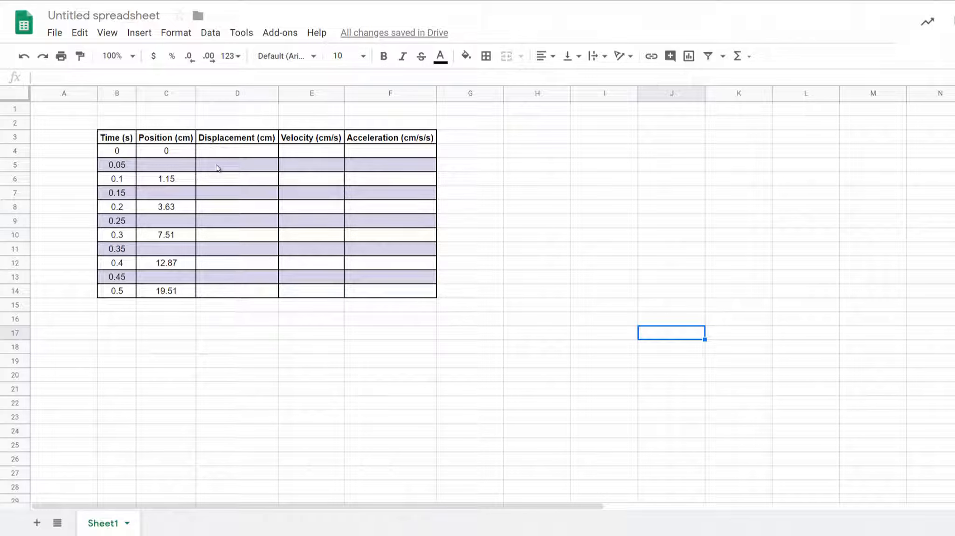
click(183, 181)
click(183, 154)
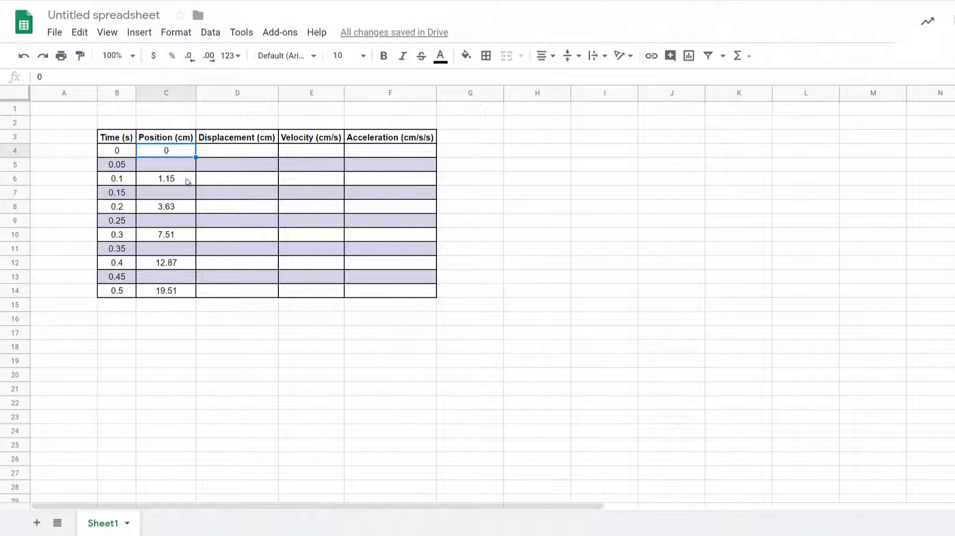
click(186, 180)
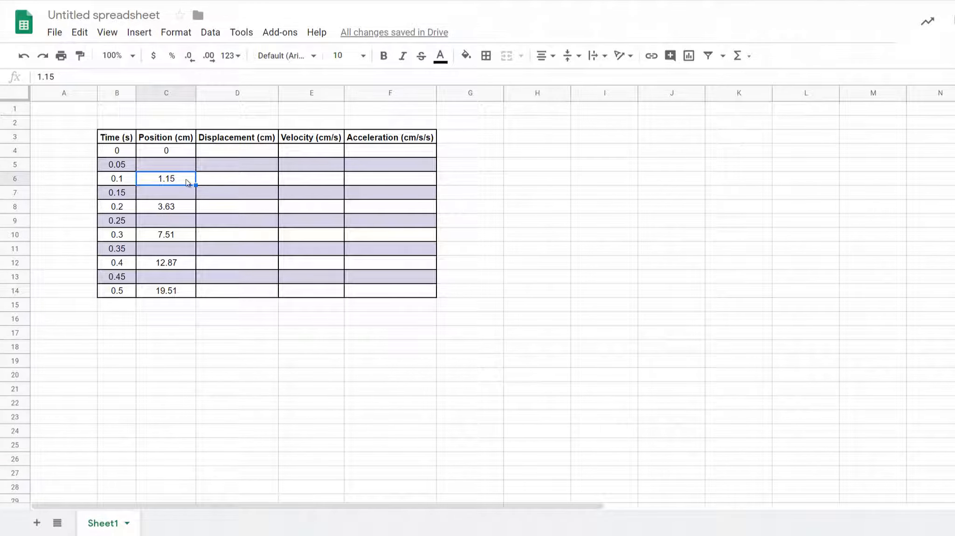
click(184, 155)
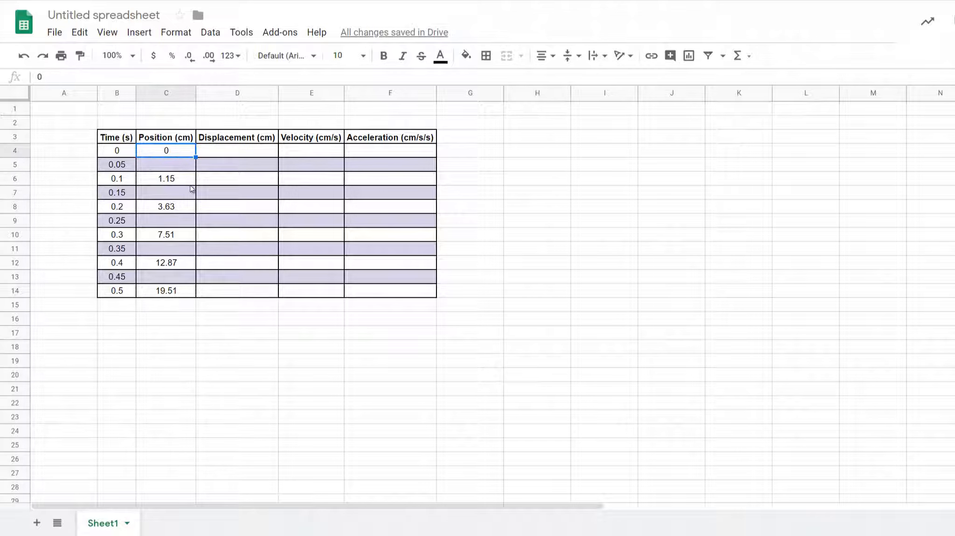
Step: Enter the displacement formula =C6-C4 in cell D5, subtracting the first position from the second
click(215, 167)
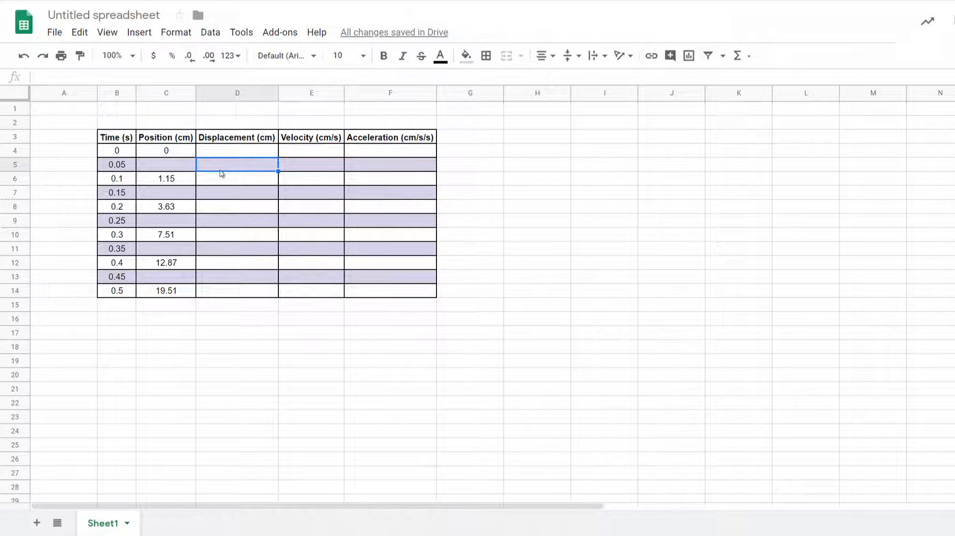
text(=)
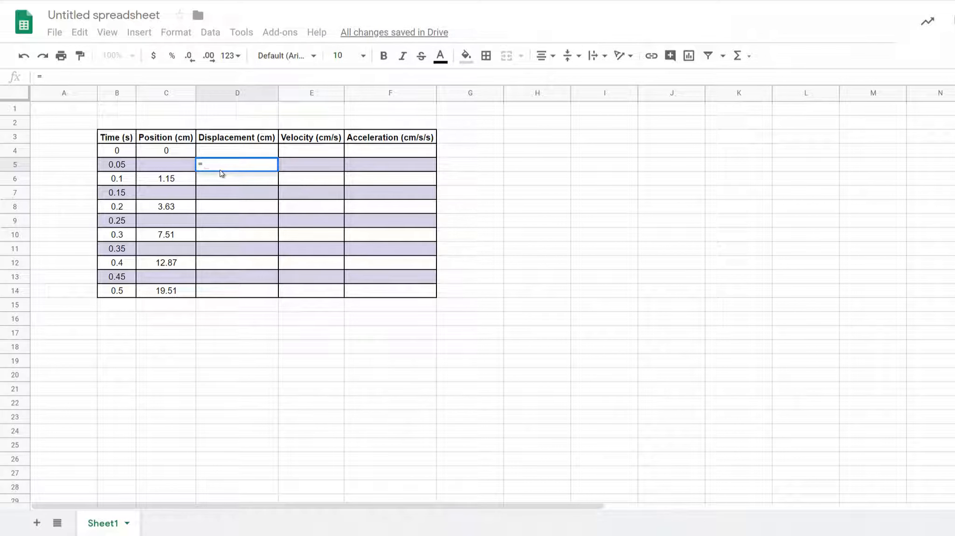
click(169, 181)
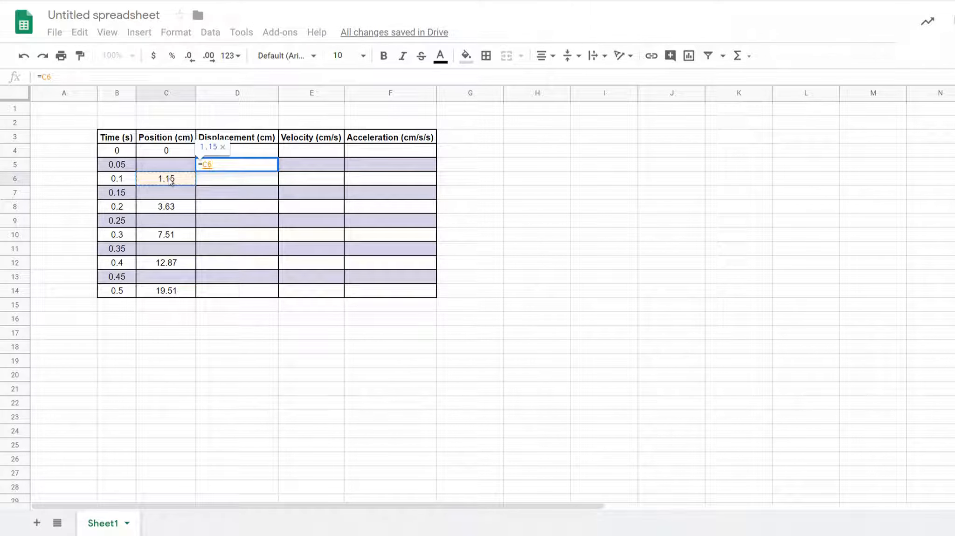
text(-)
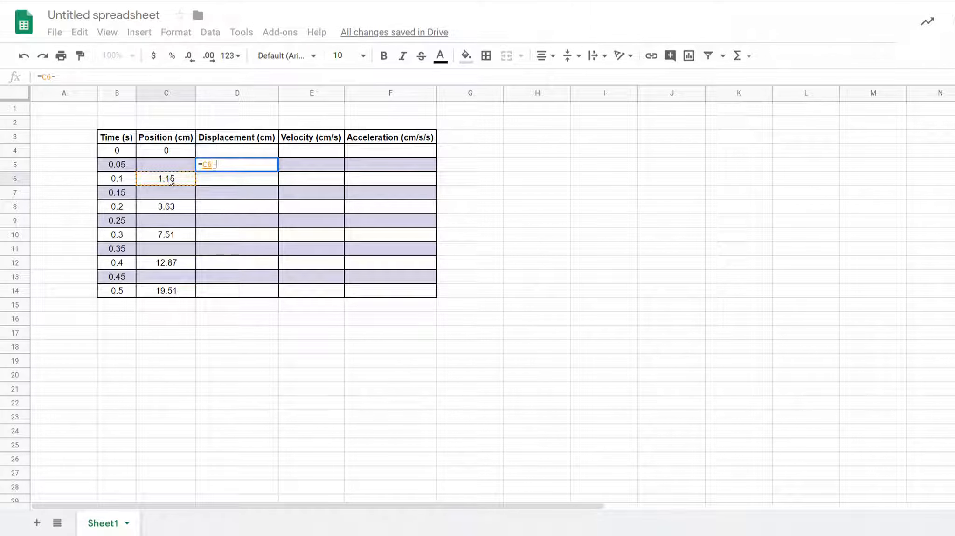
click(182, 156)
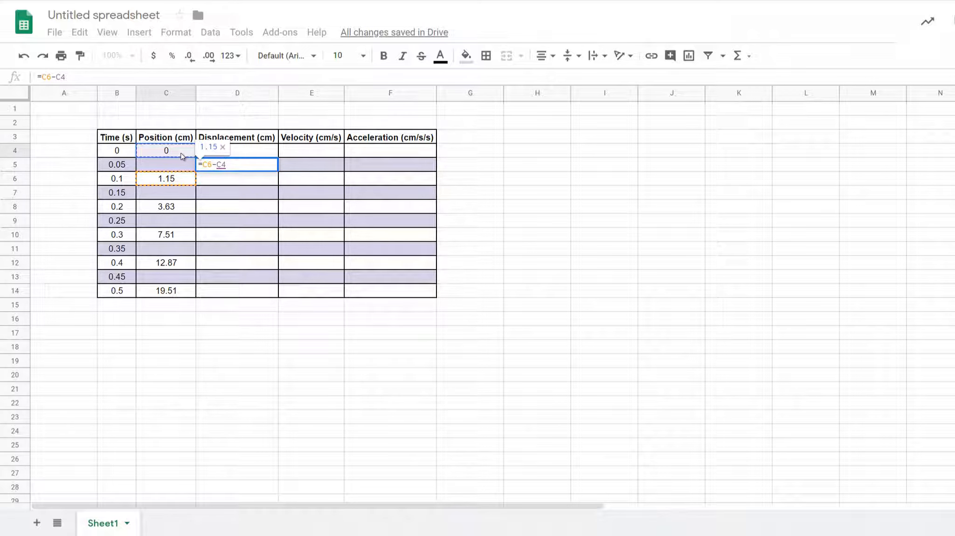
key(Return)
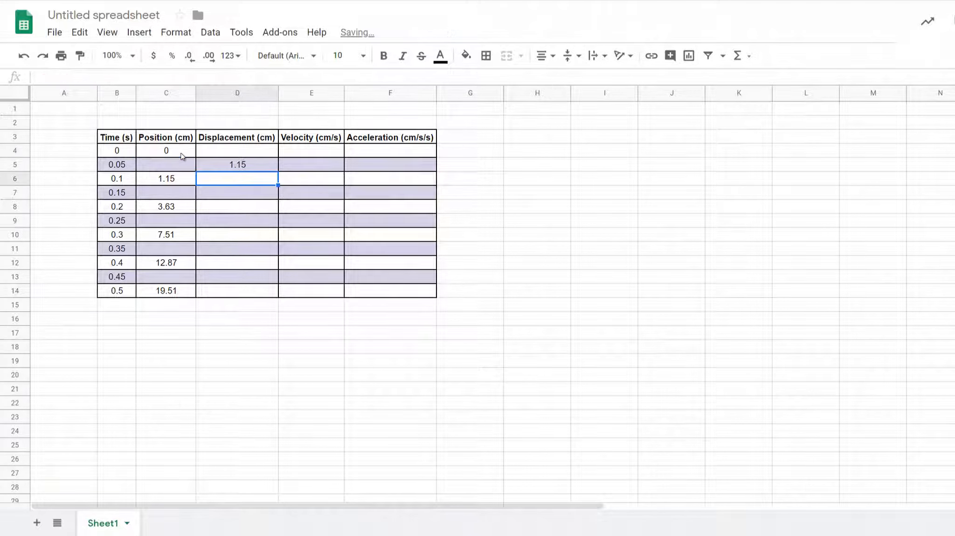
Step: Copy the displacement formula from D5 into cells D7, D9, D11 and D13
click(233, 167)
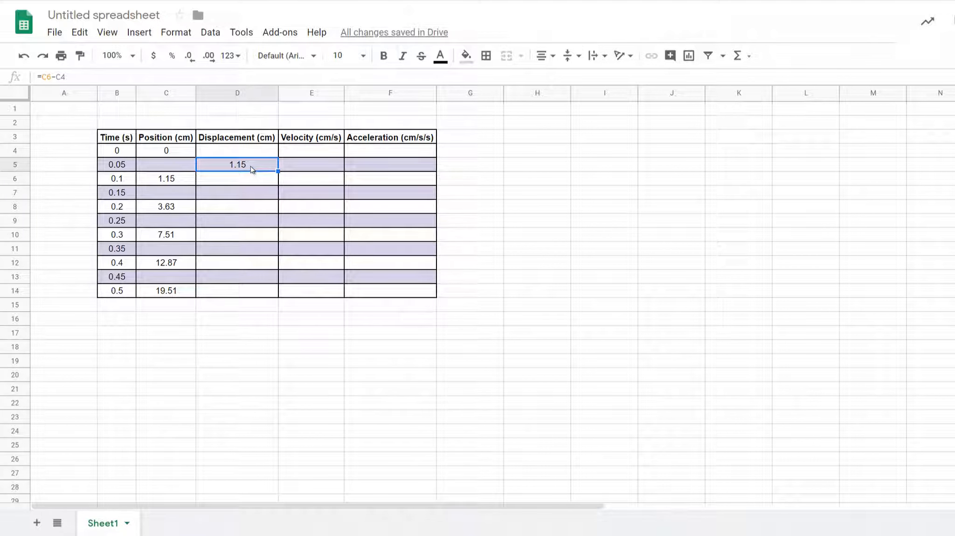
key(ctrl+c)
click(244, 195)
ctrl+click(241, 221)
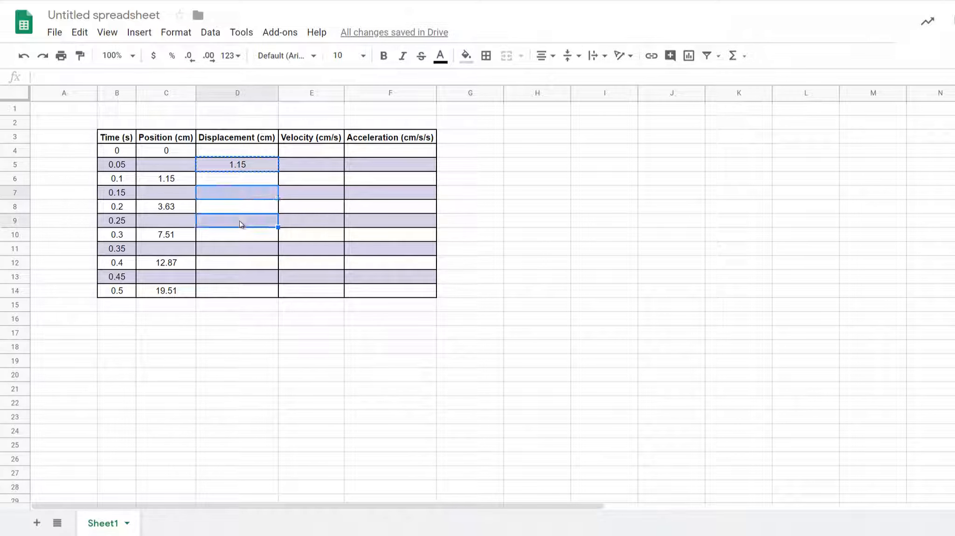
ctrl+click(240, 251)
ctrl+click(246, 278)
key(ctrl+v)
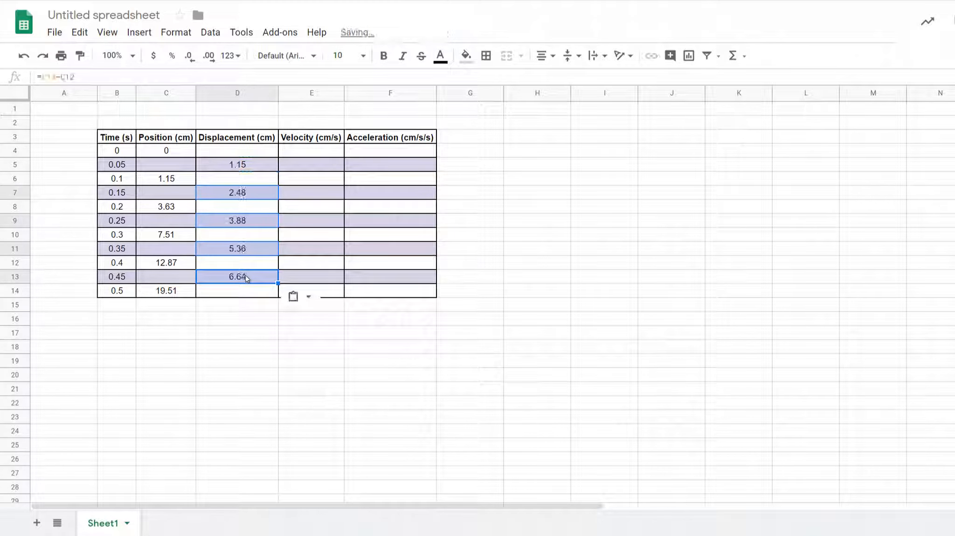
Step: Check the cell references in the copied displacement formulas in D7, D9 and D13
click(229, 197)
double_click(229, 197)
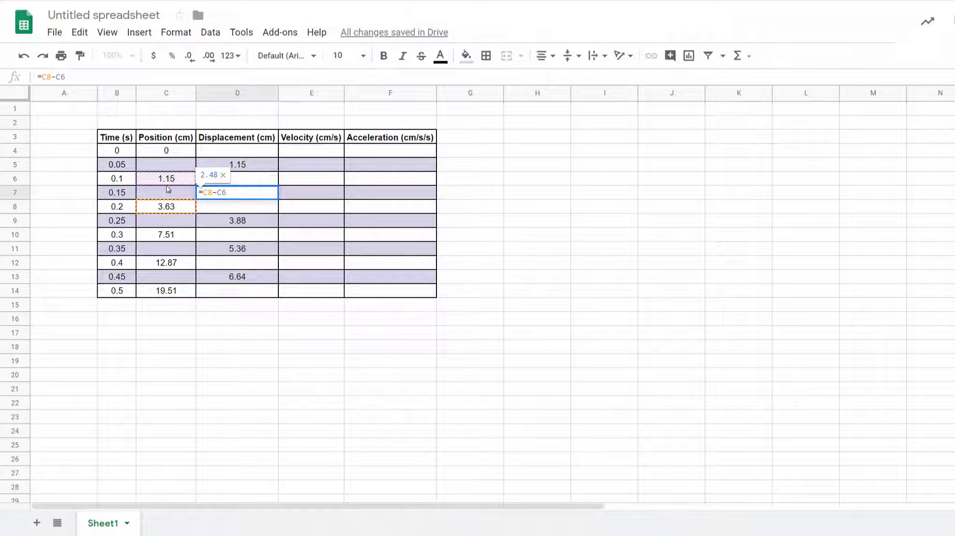
click(217, 225)
double_click(215, 224)
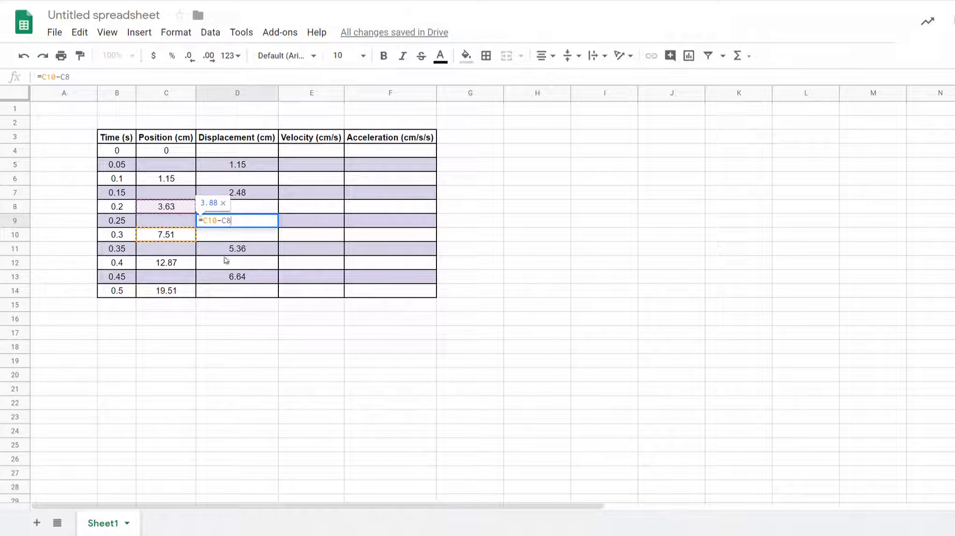
click(232, 278)
double_click(233, 277)
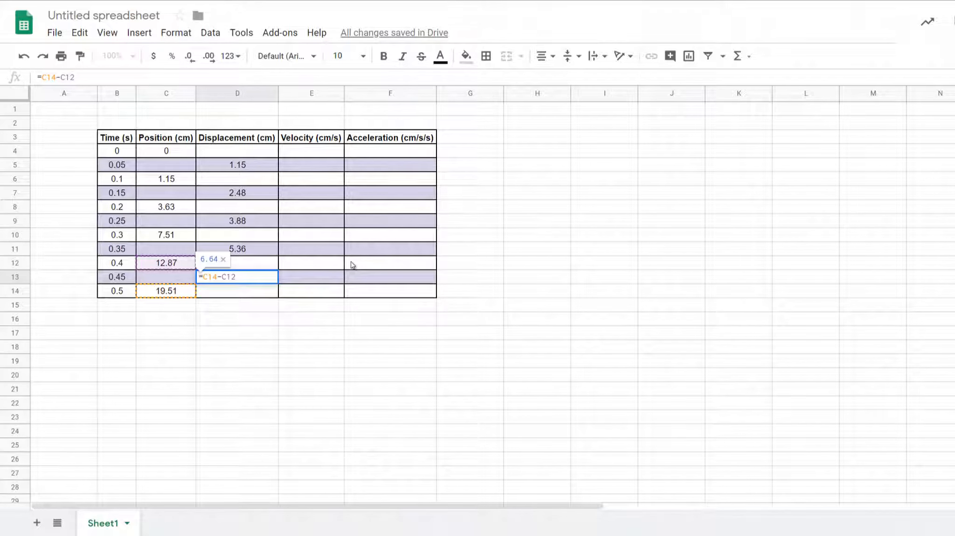
Step: Enter the velocity formula =D5/(B6-B4) in cell E5, dividing the displacement by the time interval
click(303, 171)
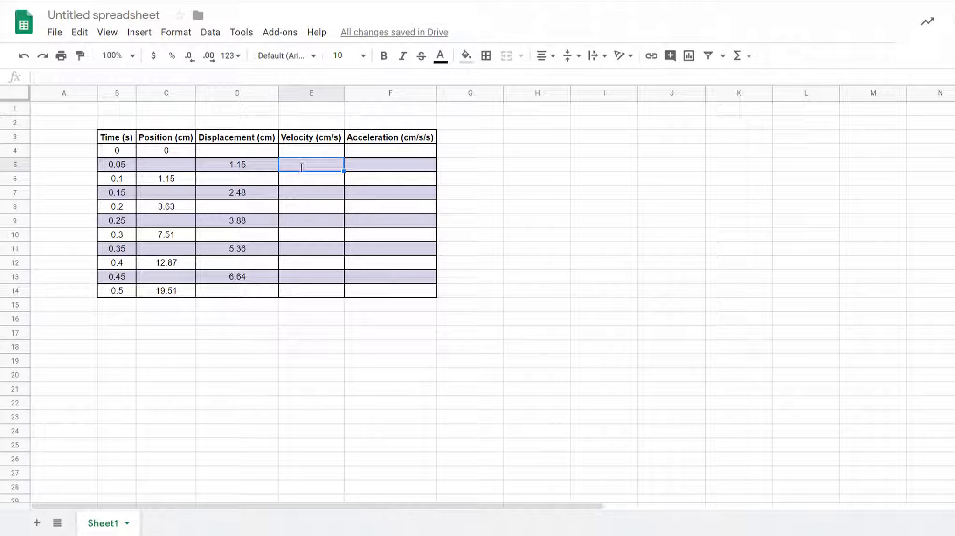
text(=)
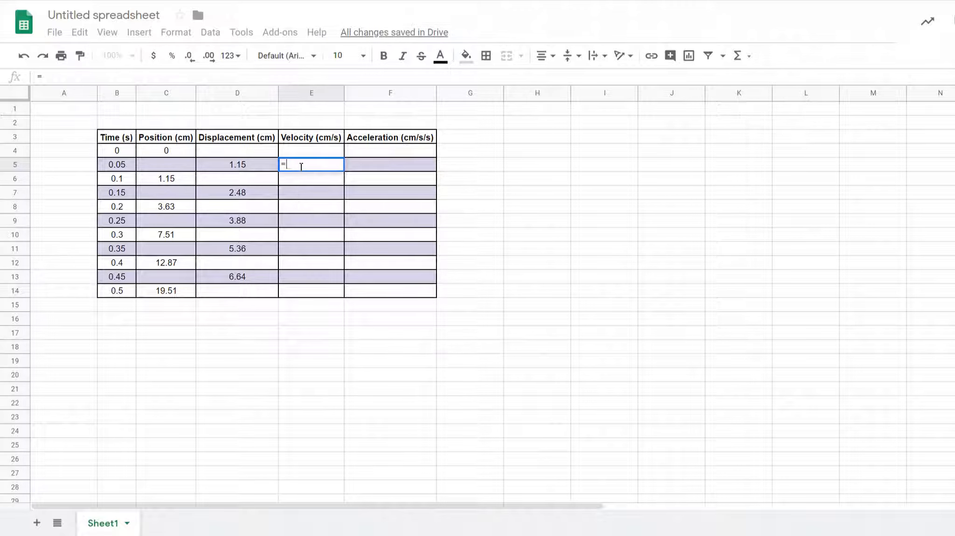
click(252, 167)
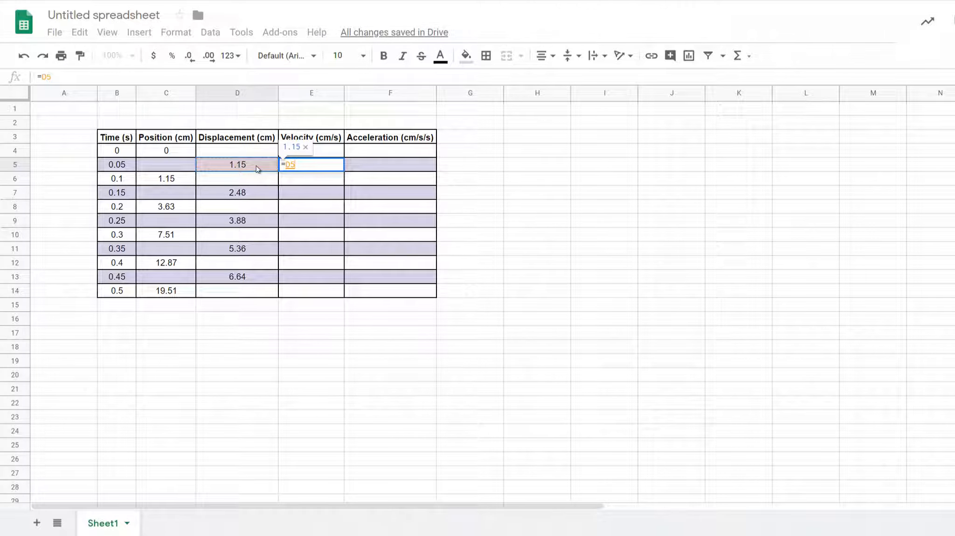
text(/()
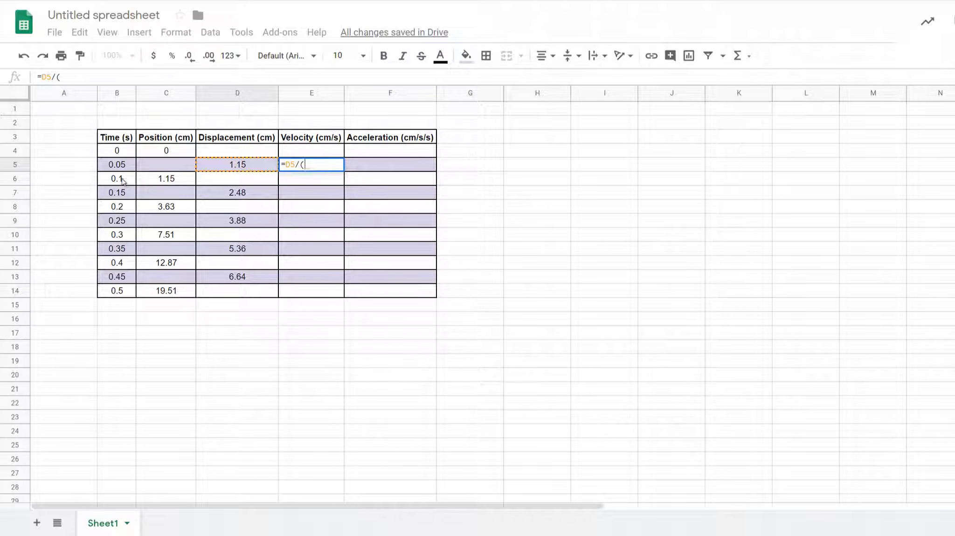
click(122, 182)
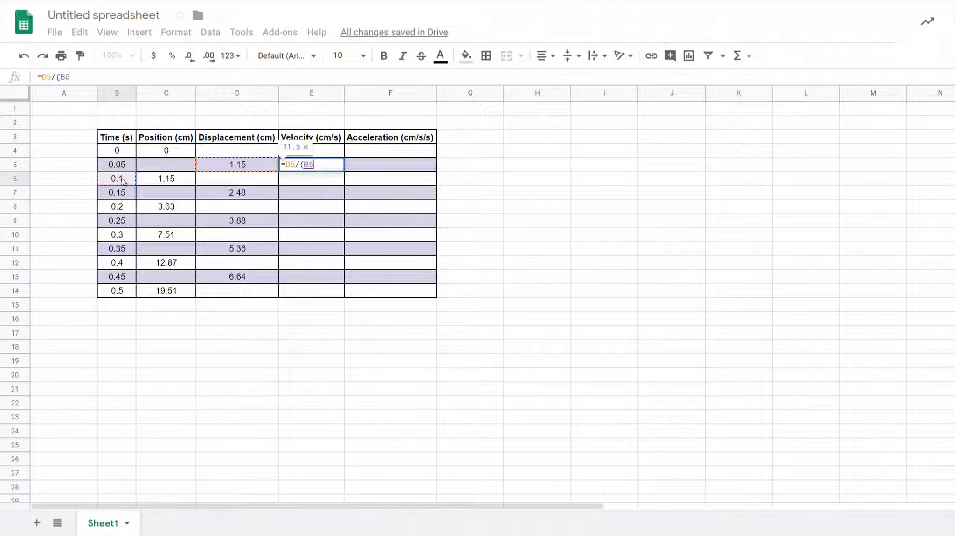
text(-)
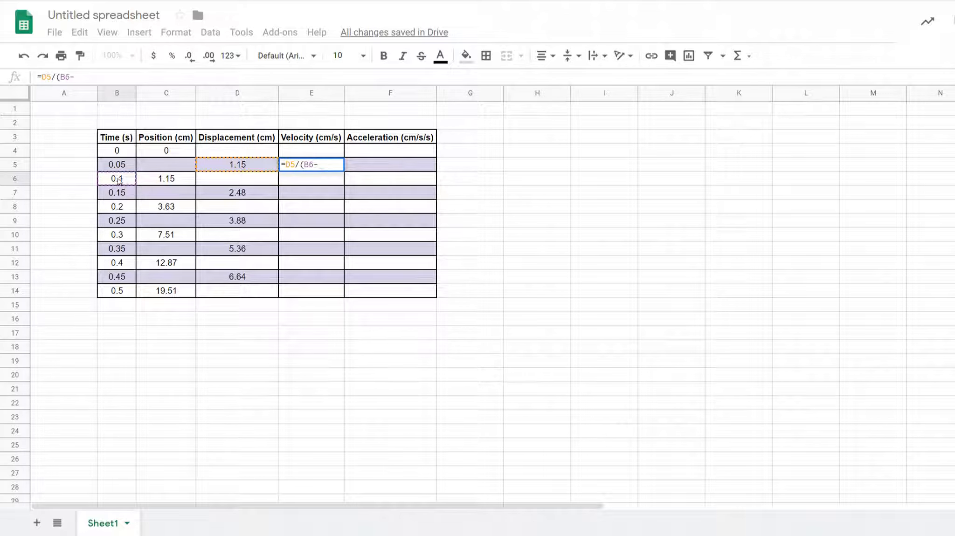
click(124, 152)
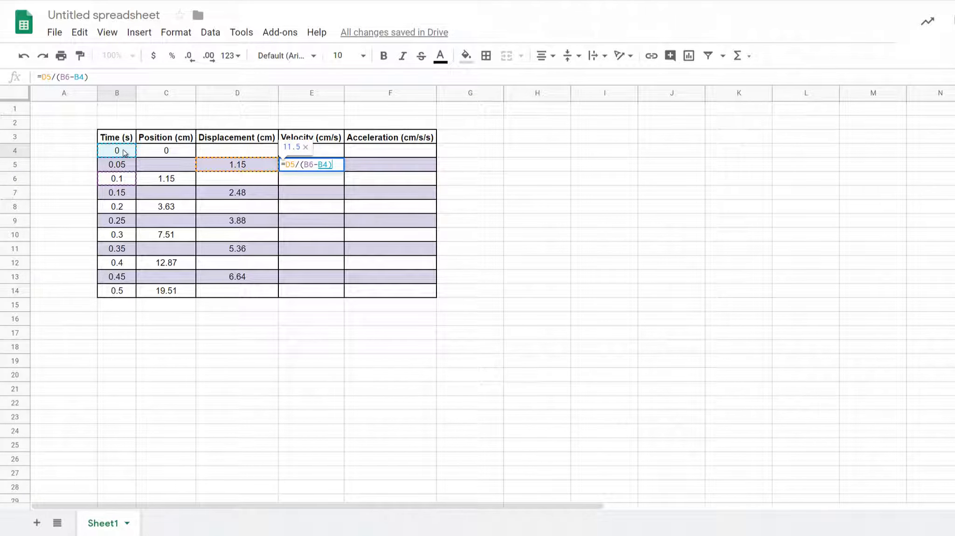
text())
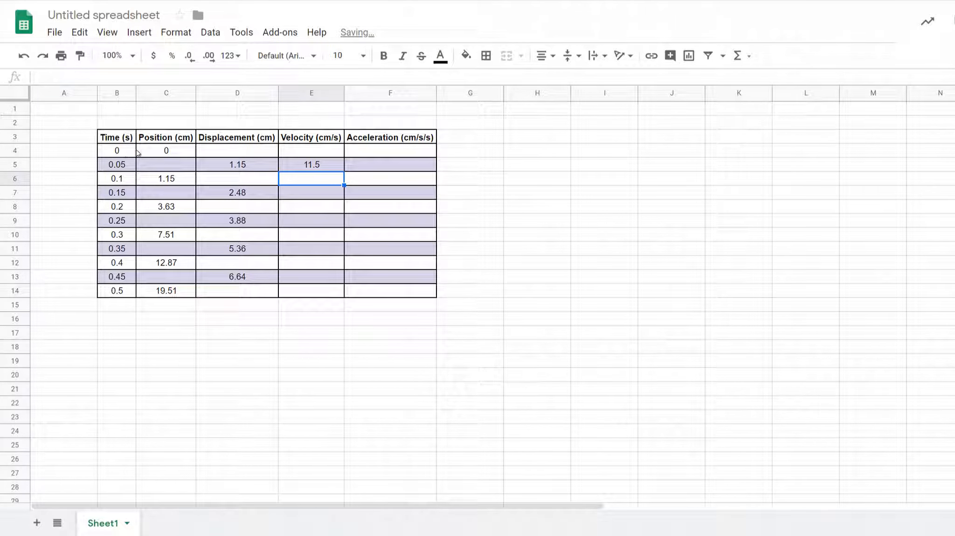
Step: Copy the velocity formula from E5 and paste only the formula into E7
click(308, 167)
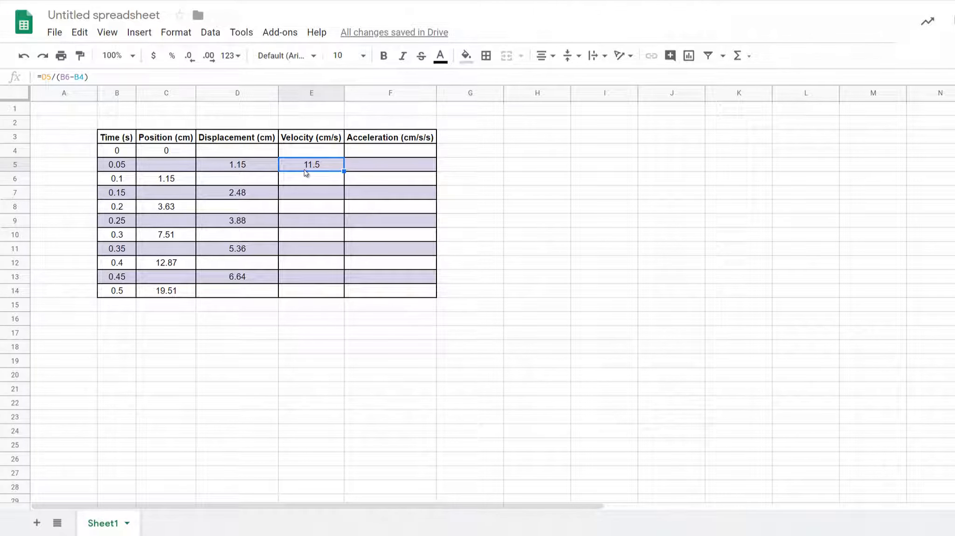
right_click(306, 172)
click(348, 113)
click(323, 197)
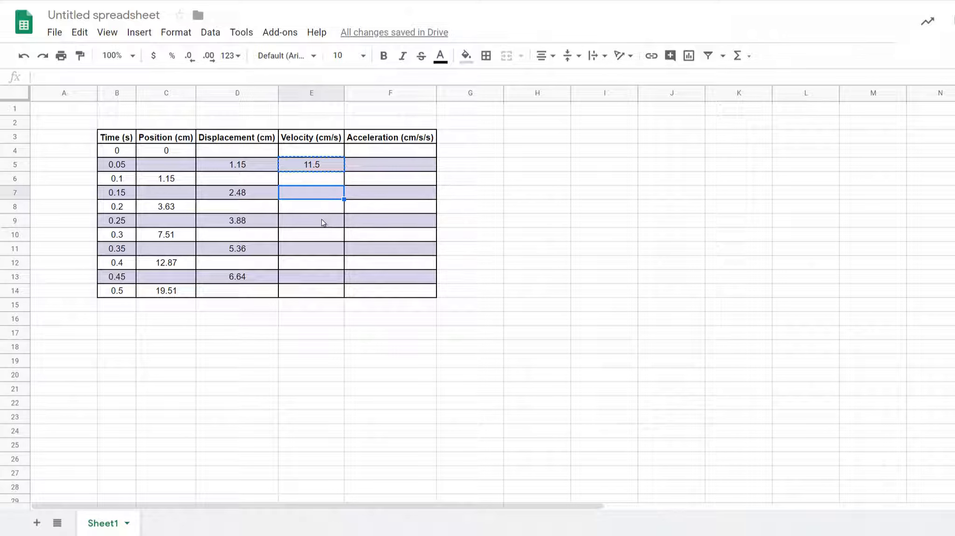
ctrl+click(323, 222)
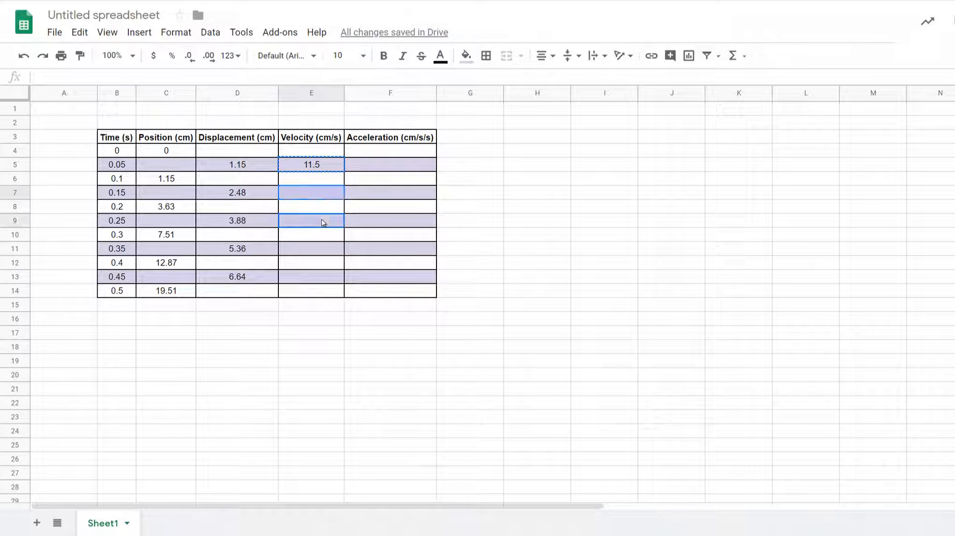
ctrl+click(319, 252)
ctrl+click(316, 280)
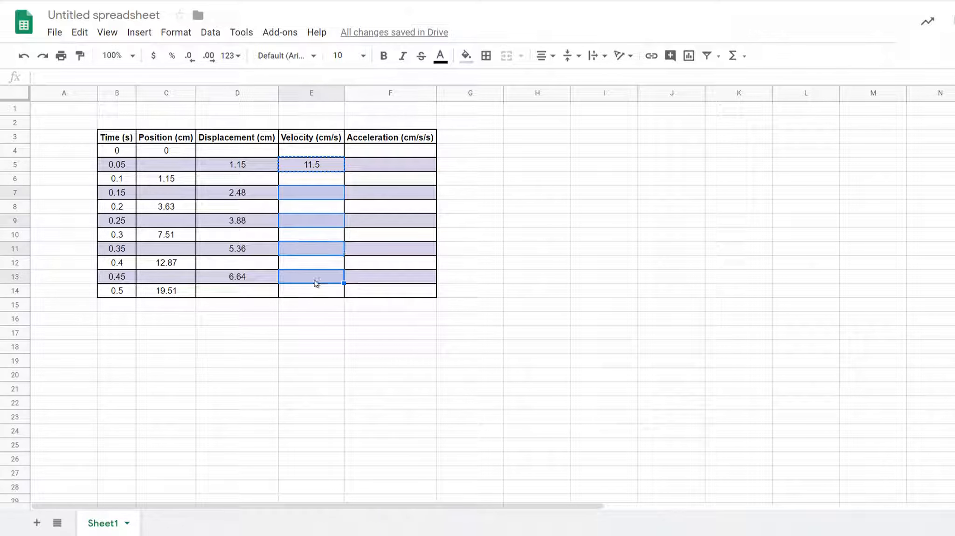
right_click(326, 197)
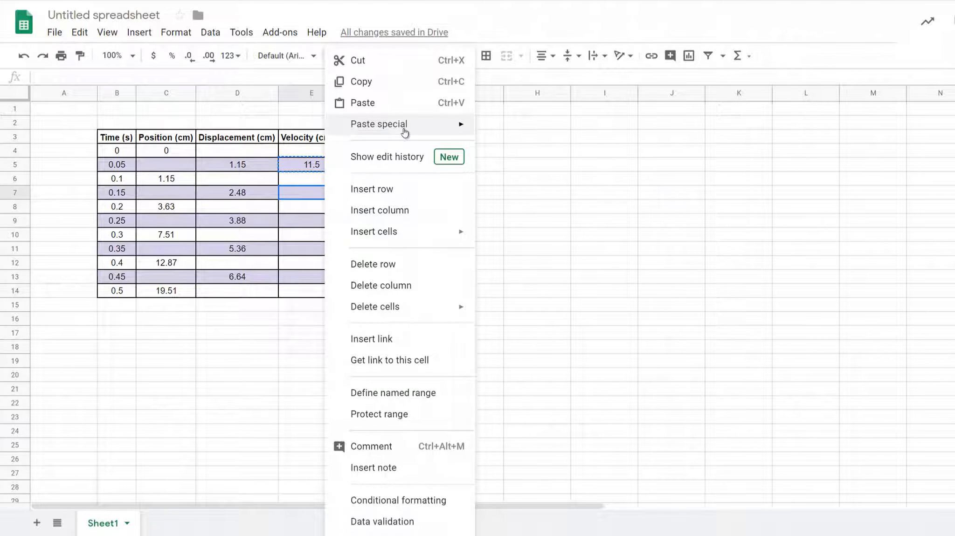
mouse_move(404, 133)
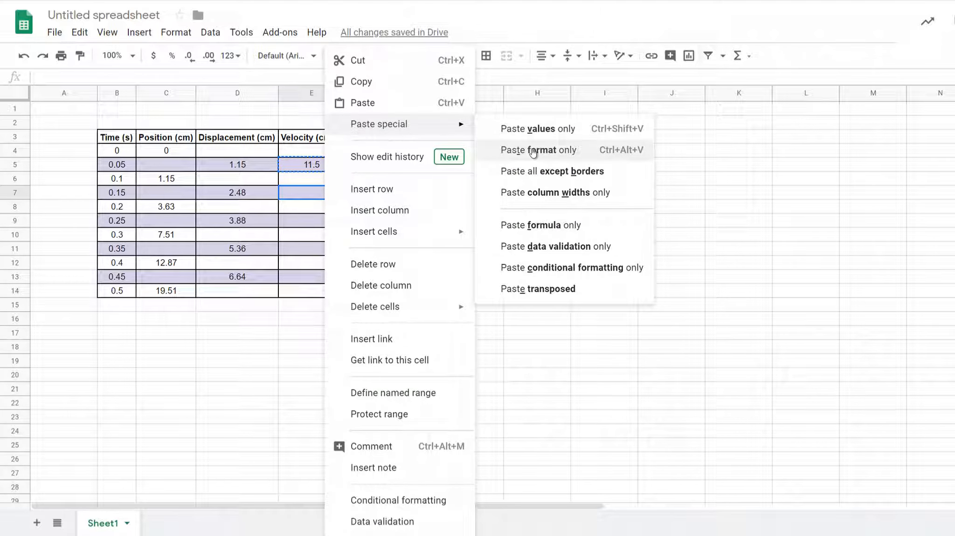
click(537, 227)
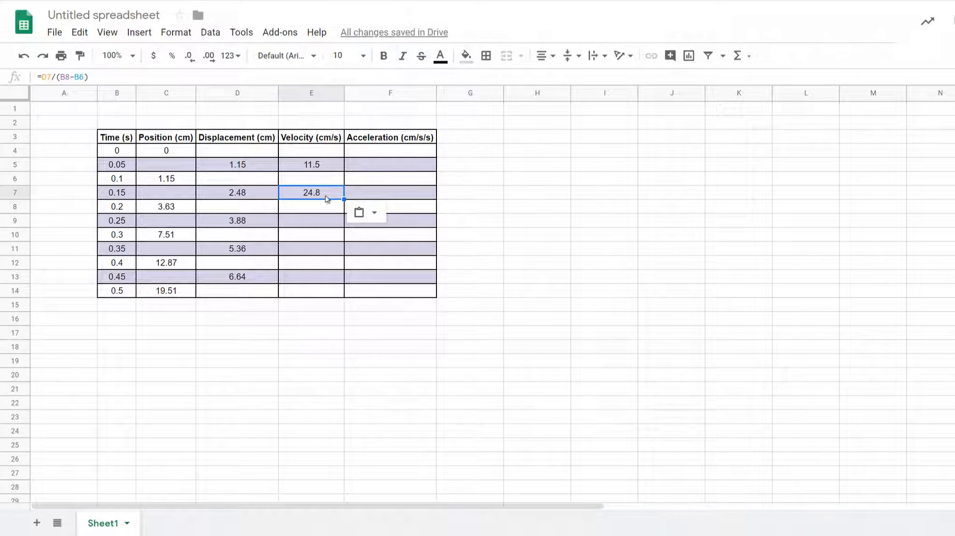
Step: Copy the velocity formula from E7 into cells E9, E11 and E13
click(327, 223)
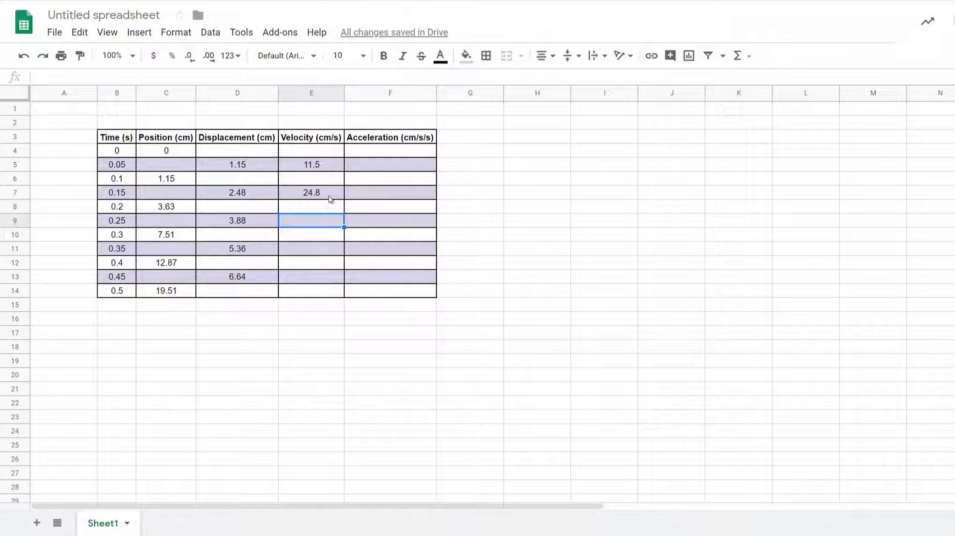
click(329, 196)
key(ctrl+c)
click(327, 221)
ctrl+click(326, 248)
ctrl+click(325, 280)
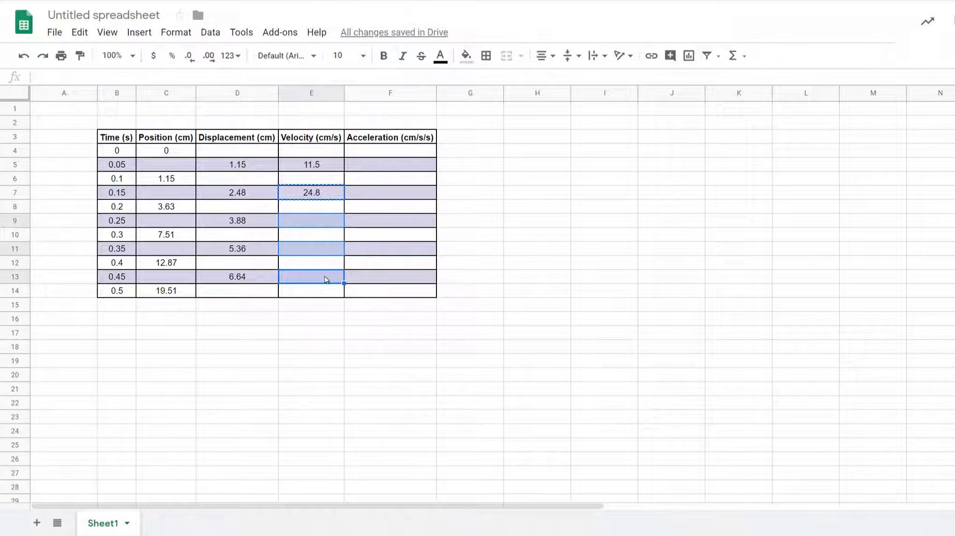
key(ctrl+v)
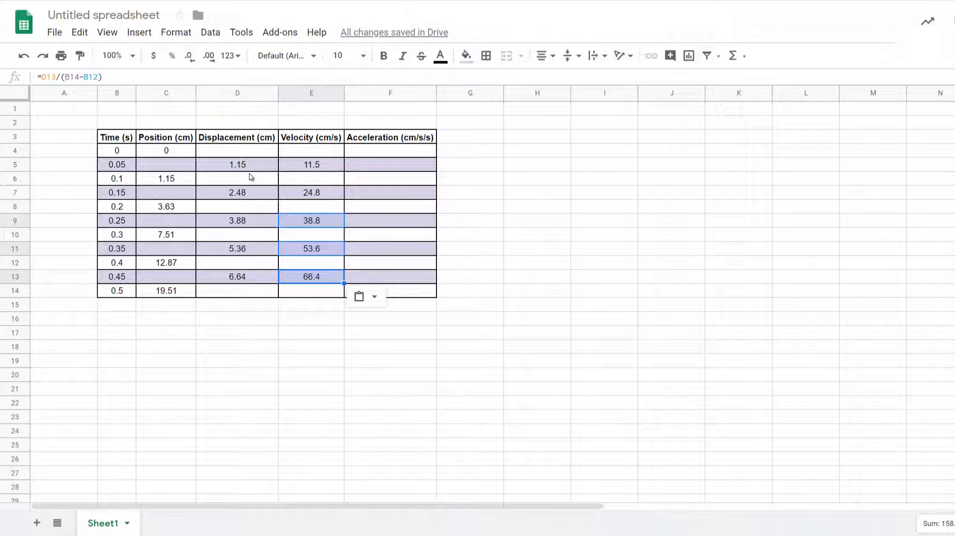
click(275, 168)
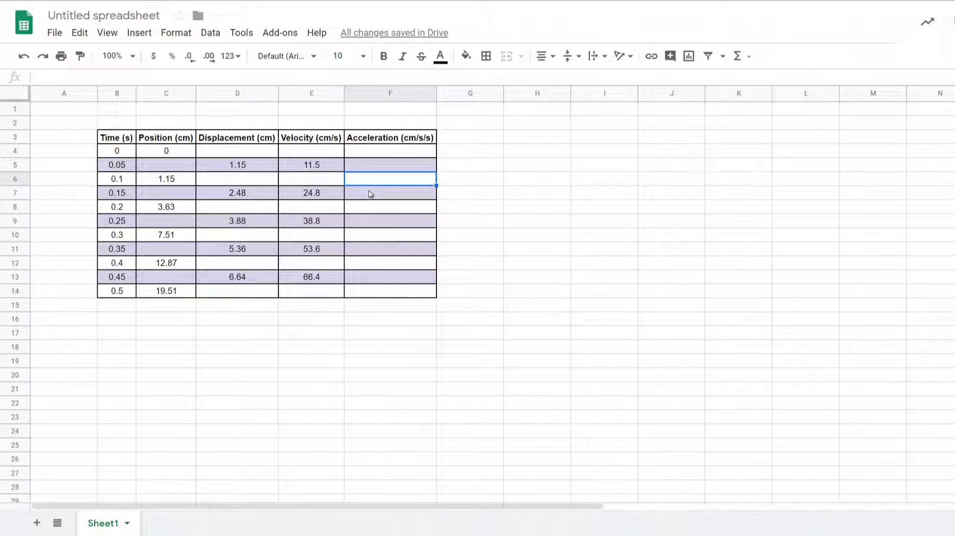
click(329, 192)
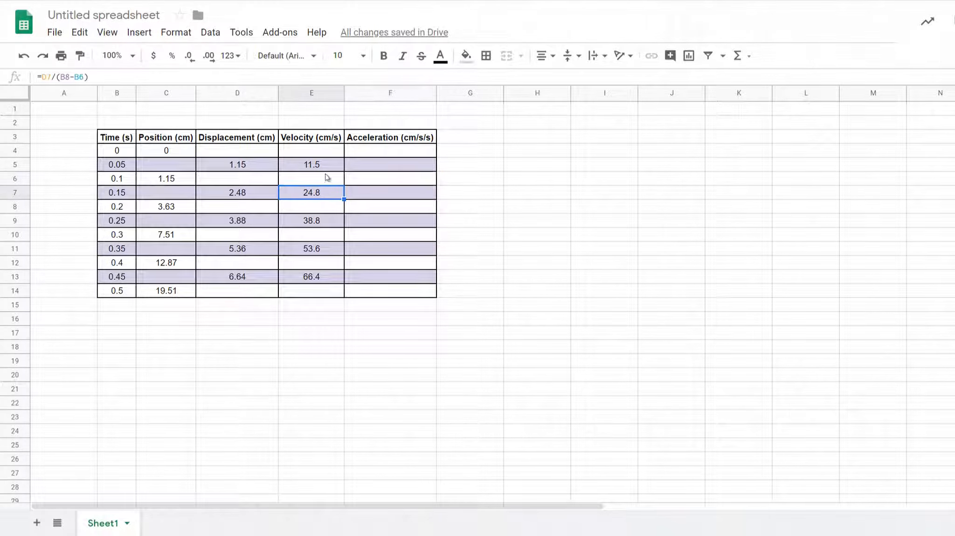
click(330, 169)
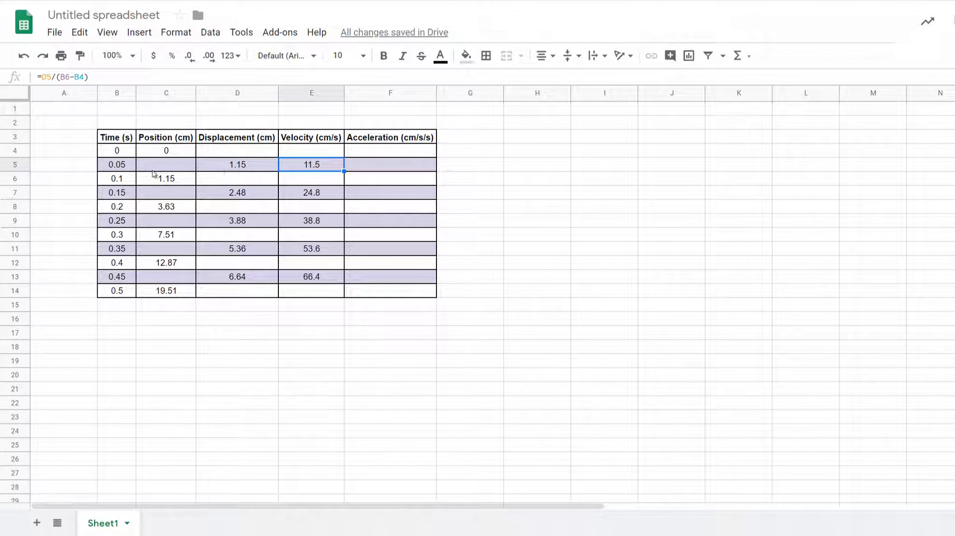
Step: Enter the acceleration formula =(E7-E5)/(B7-B5) in cell F6, dividing the velocity change by the time interval
click(363, 183)
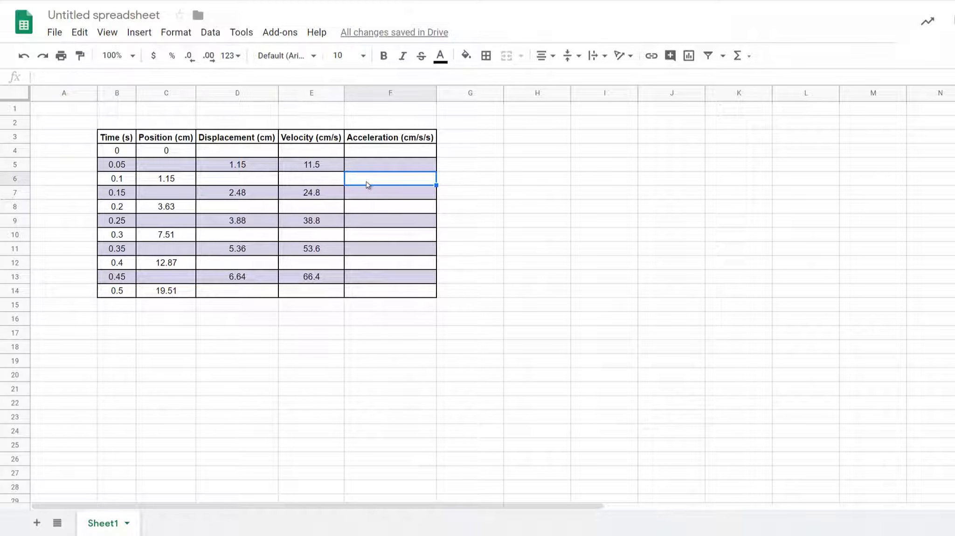
text(=)
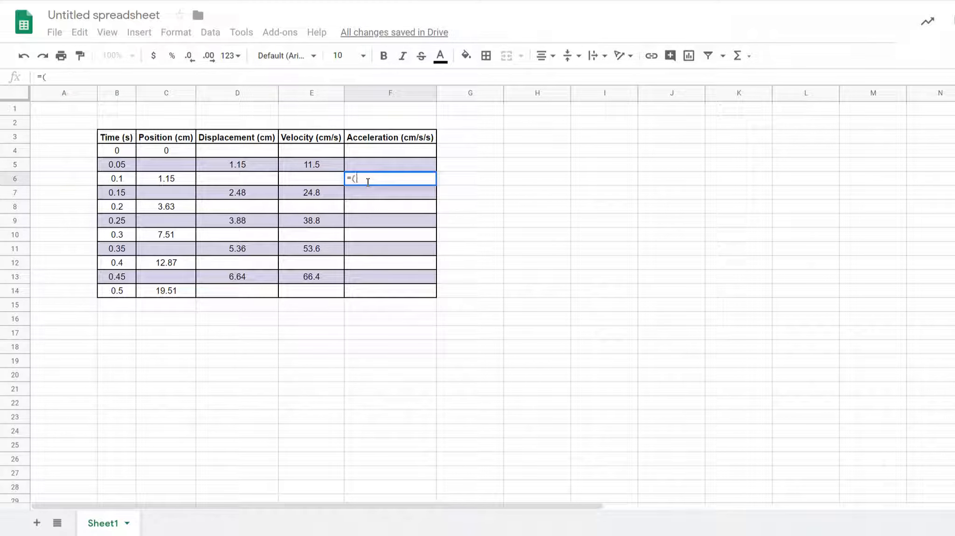
text(()
click(325, 195)
text(-)
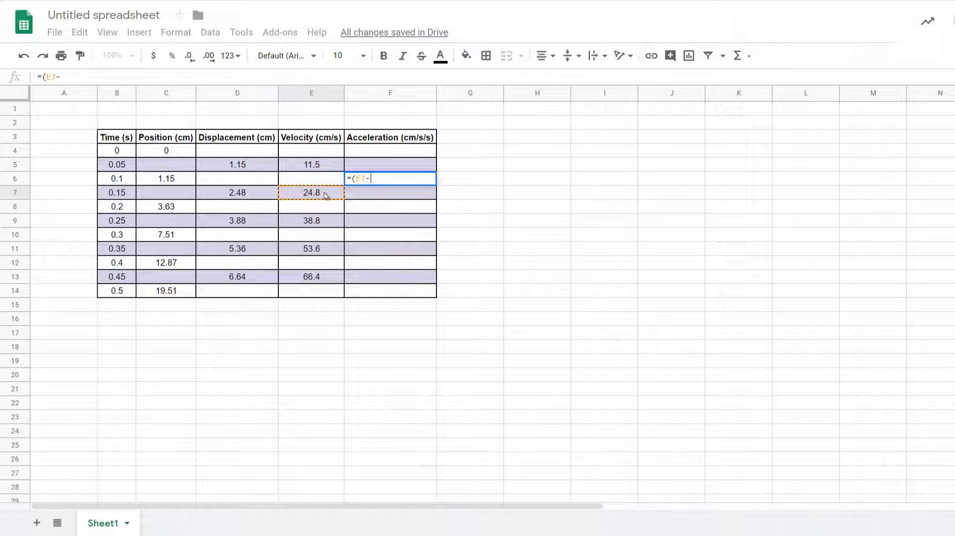
click(337, 169)
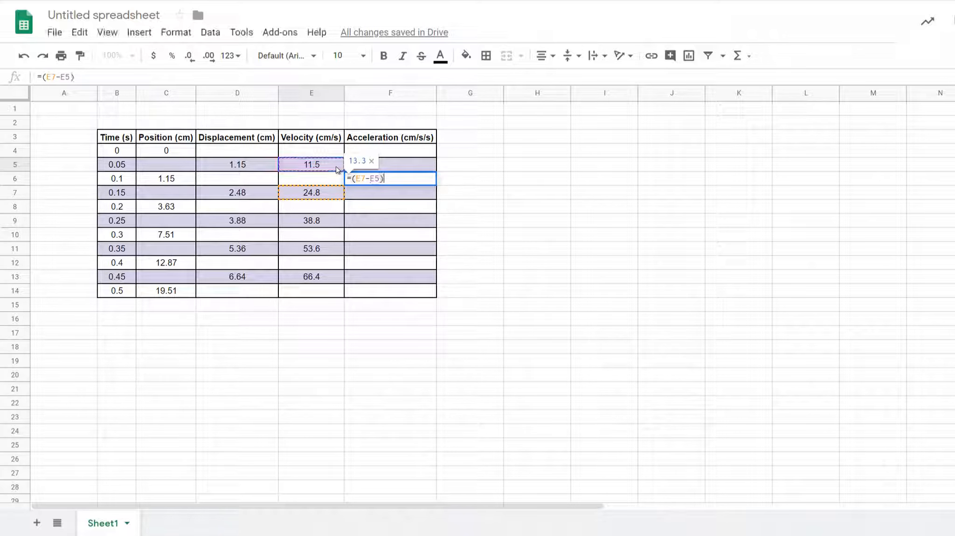
text()/()
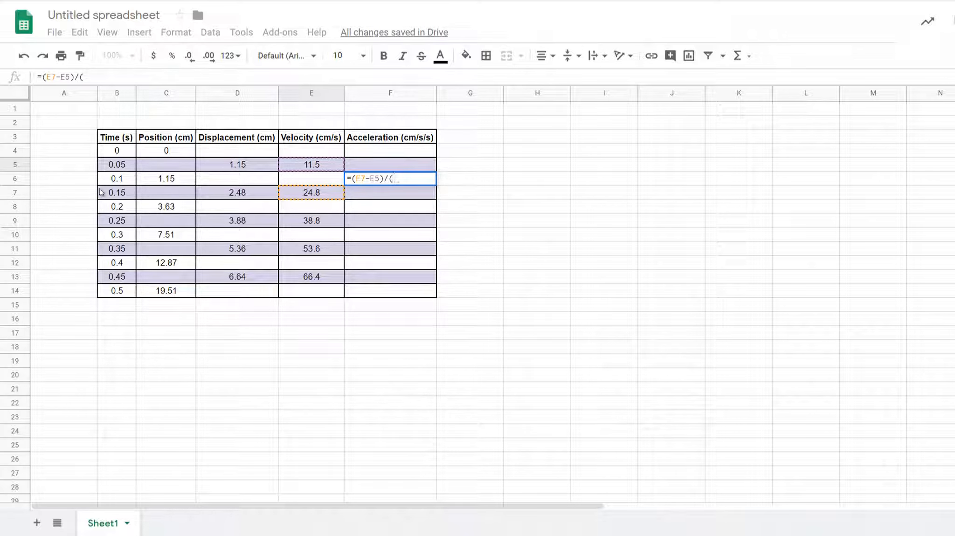
click(126, 194)
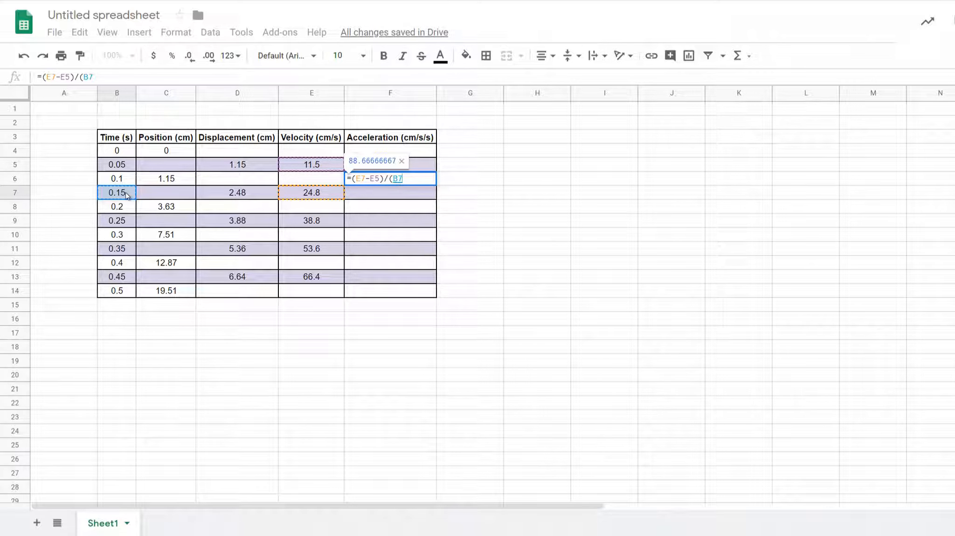
text(-)
click(126, 166)
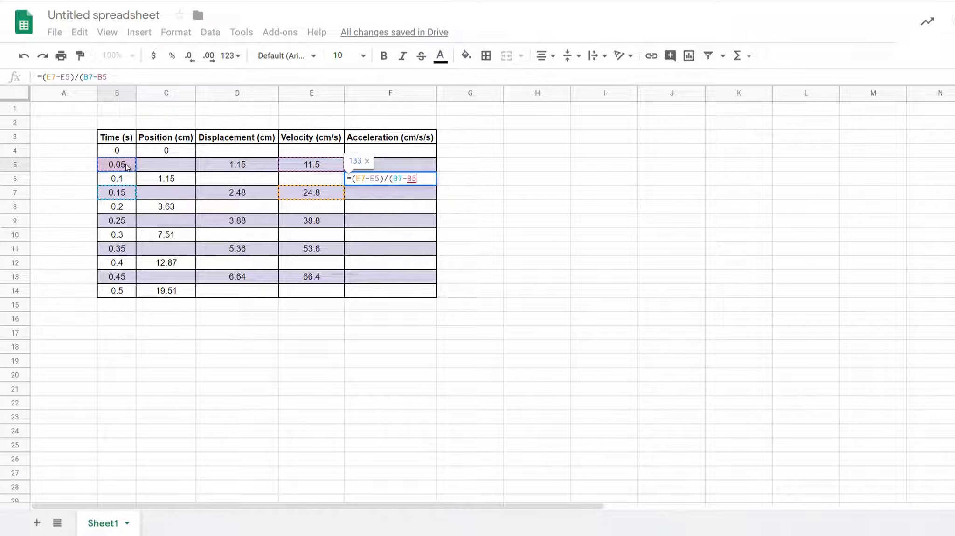
text())
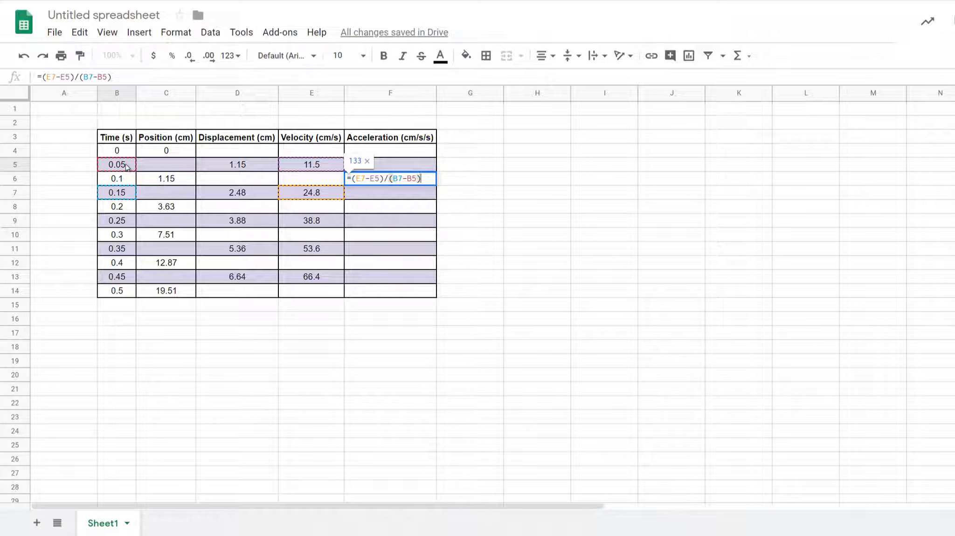
key(Return)
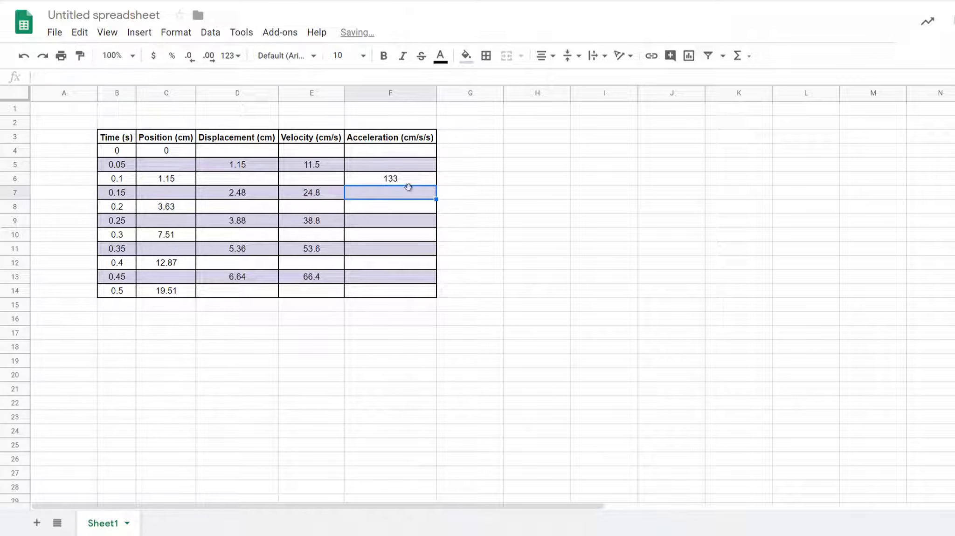
Step: Copy the acceleration formula from F6 into cells F8, F10 and F12, and check the formula in each acceleration cell
click(406, 182)
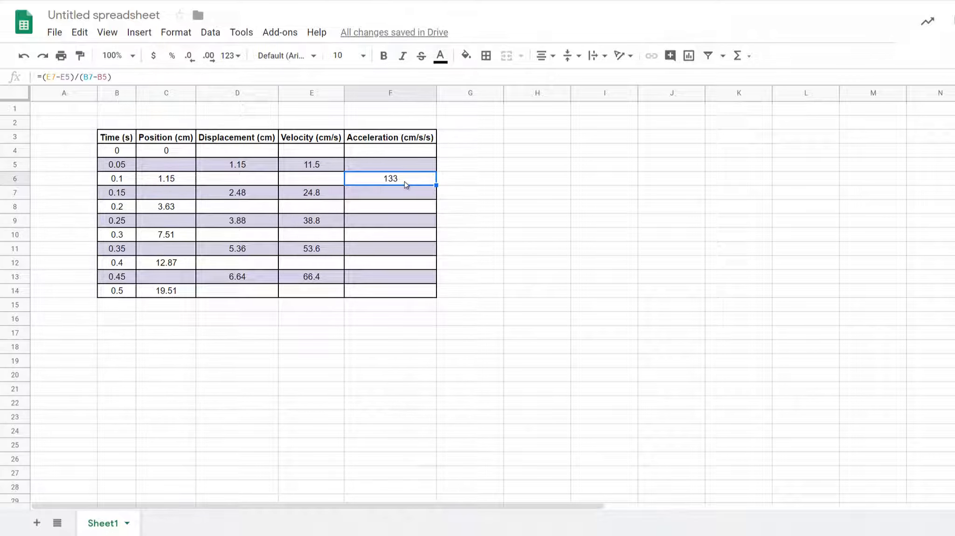
right_click(406, 183)
click(447, 113)
click(394, 209)
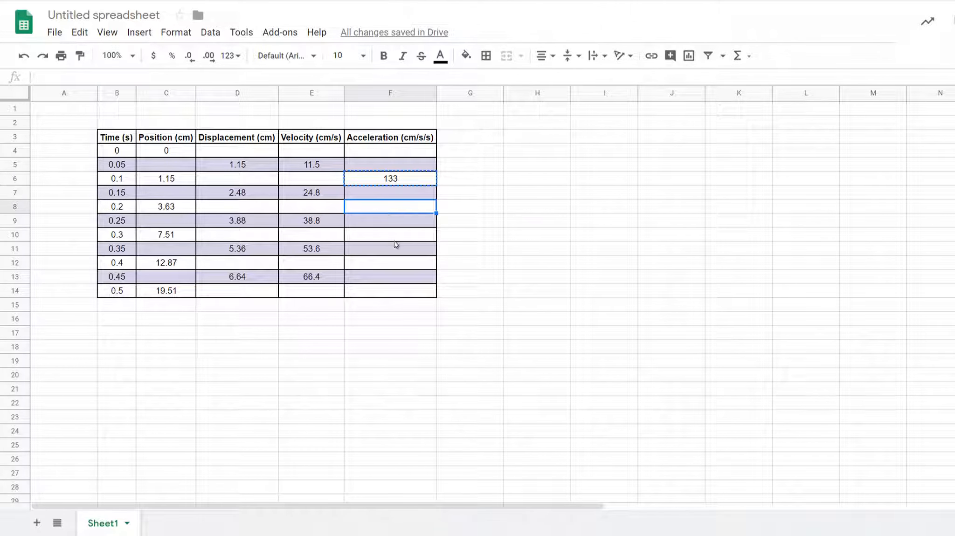
ctrl+click(397, 236)
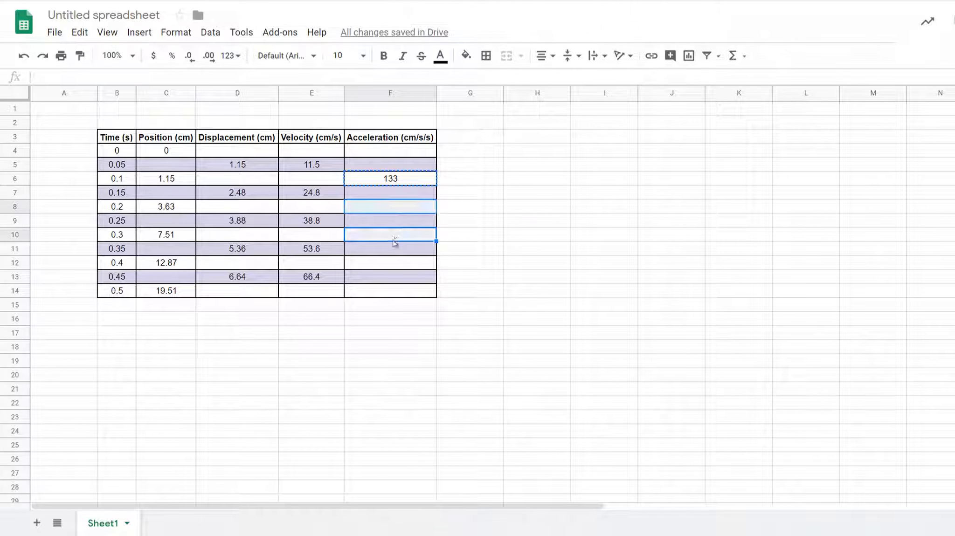
ctrl+click(386, 266)
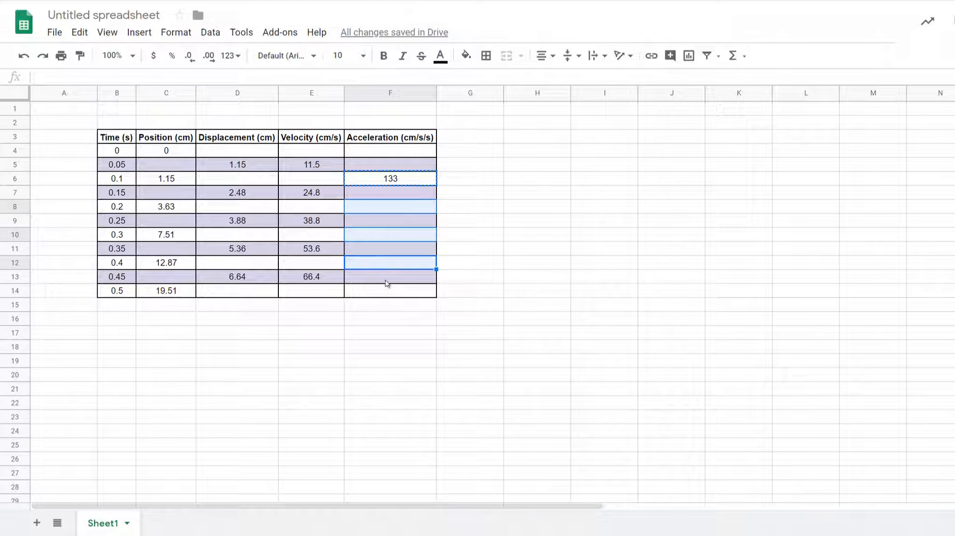
right_click(386, 264)
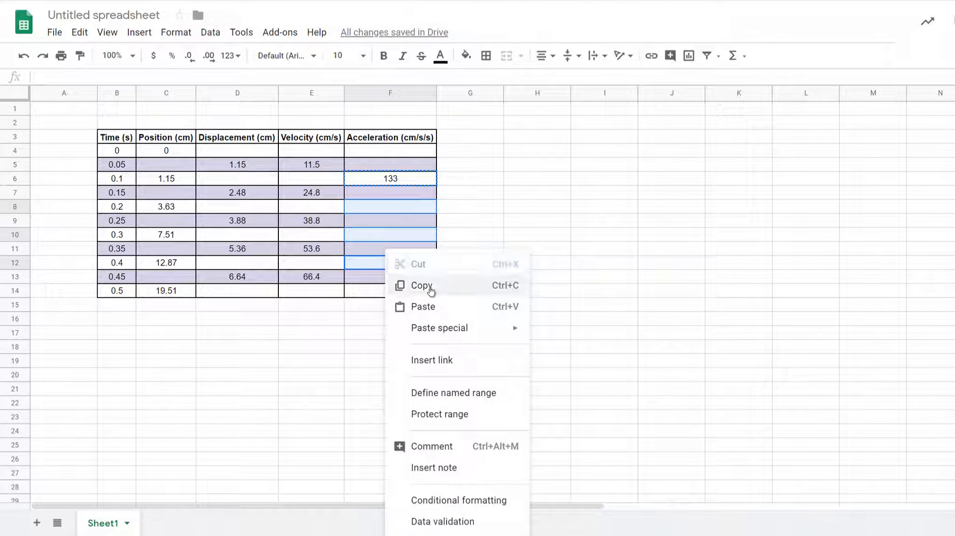
mouse_move(459, 329)
click(591, 429)
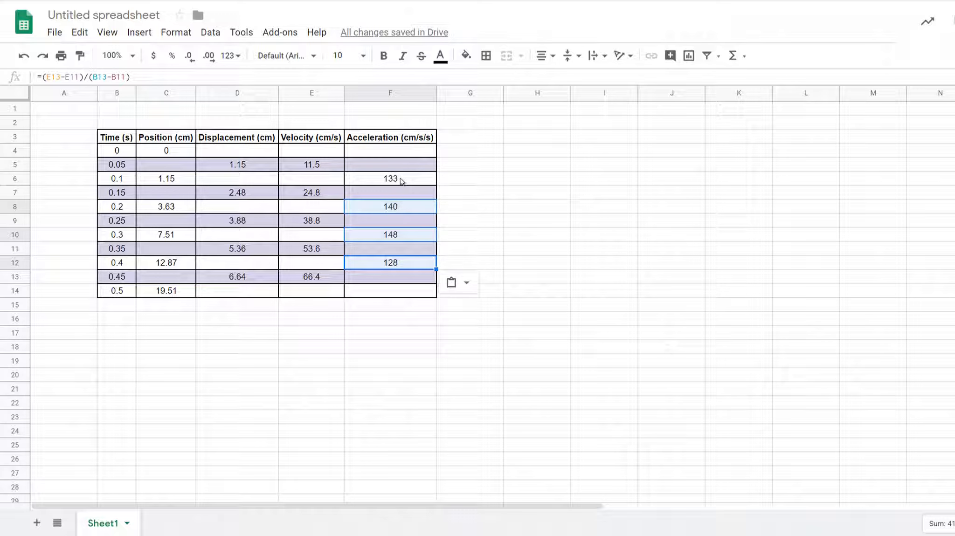
click(401, 181)
click(398, 210)
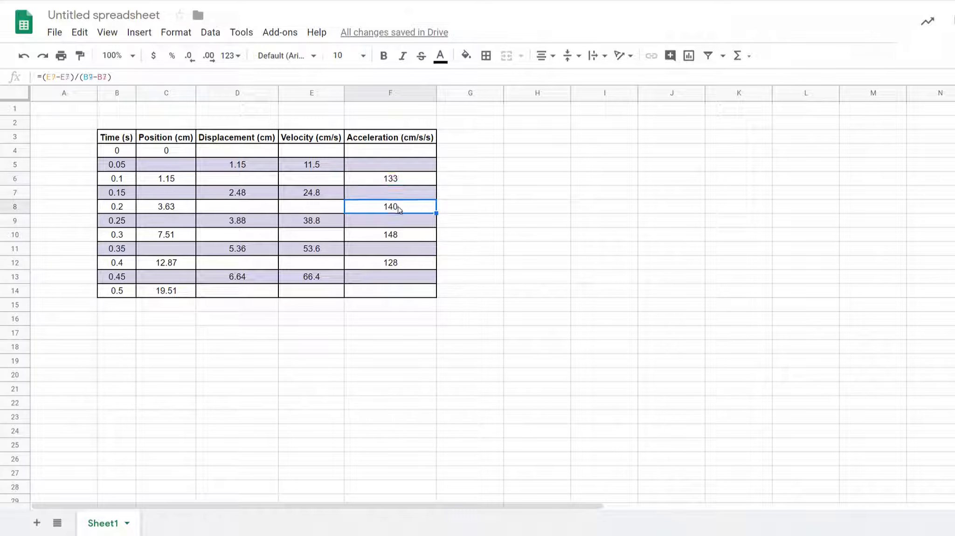
click(403, 238)
click(404, 266)
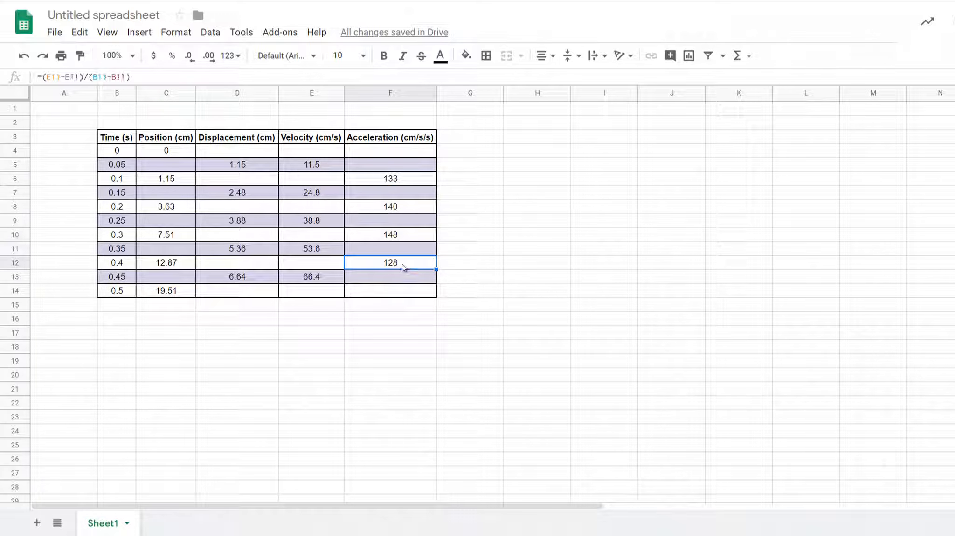
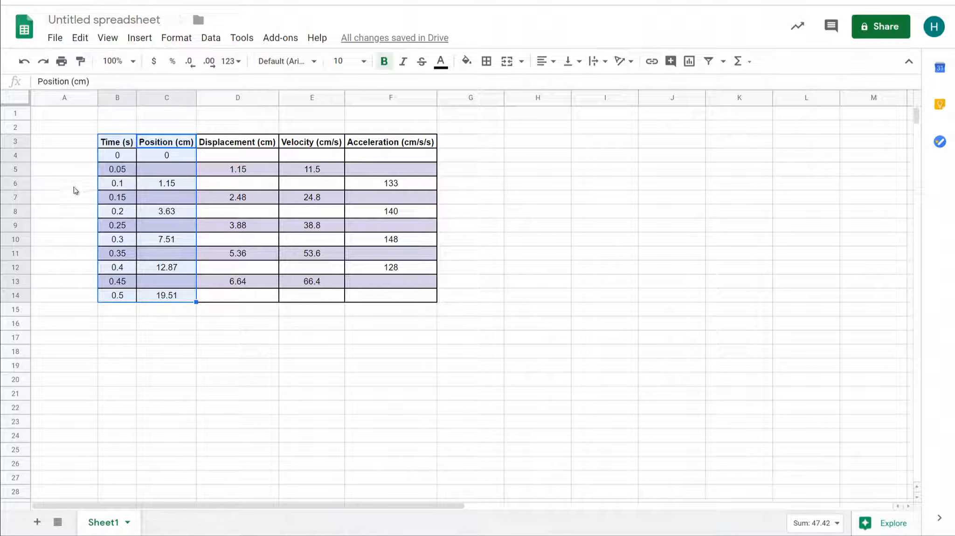
Step: Insert a scatter chart of position versus time from the range B3:C14
click(244, 340)
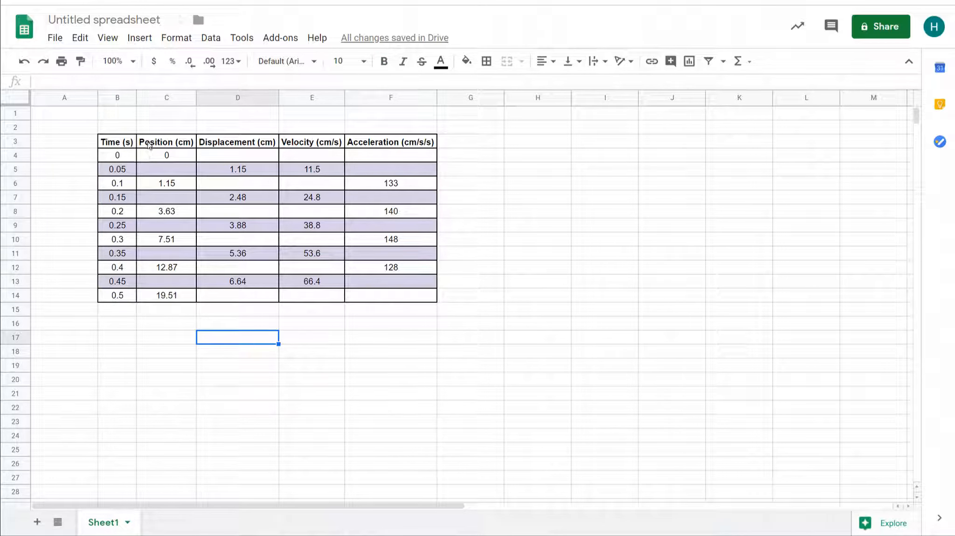
drag(148, 143, 120, 297)
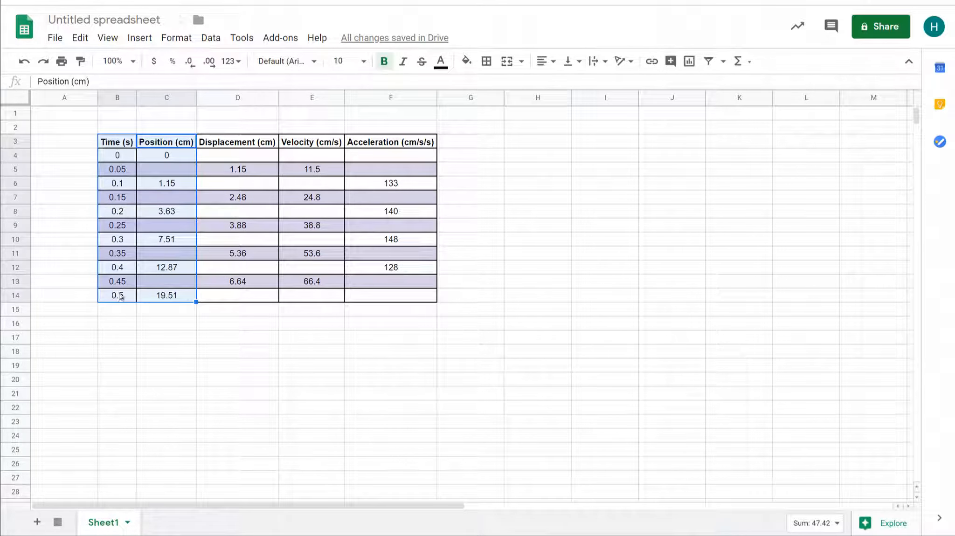
click(143, 41)
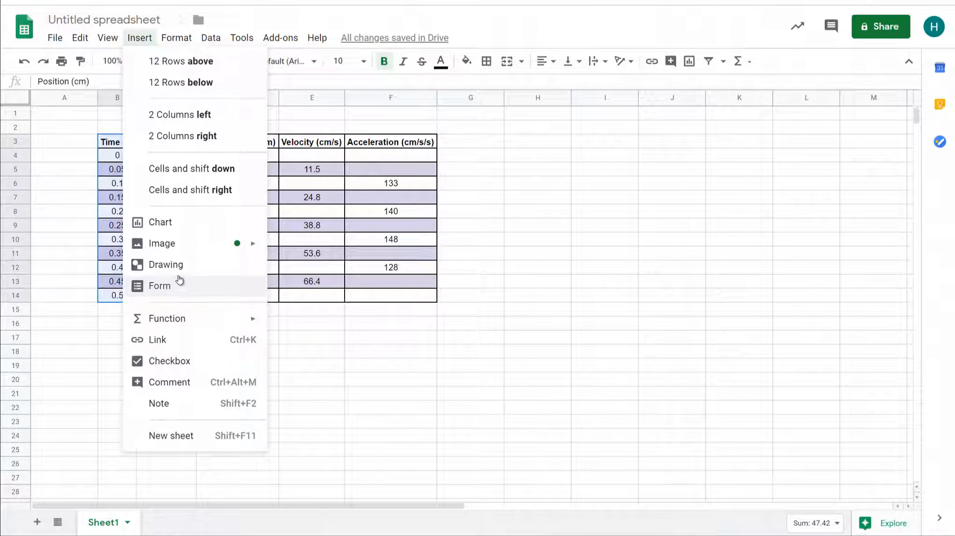
click(160, 223)
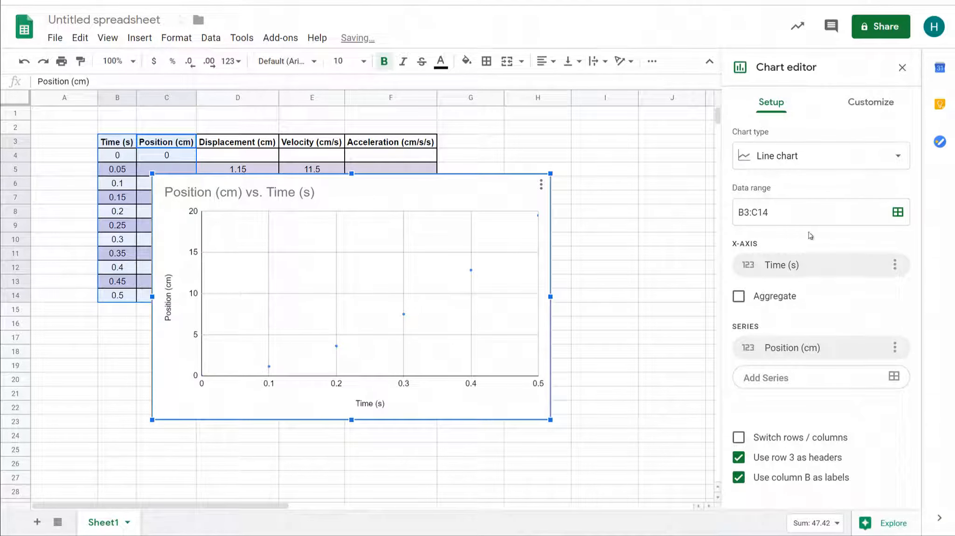
click(798, 159)
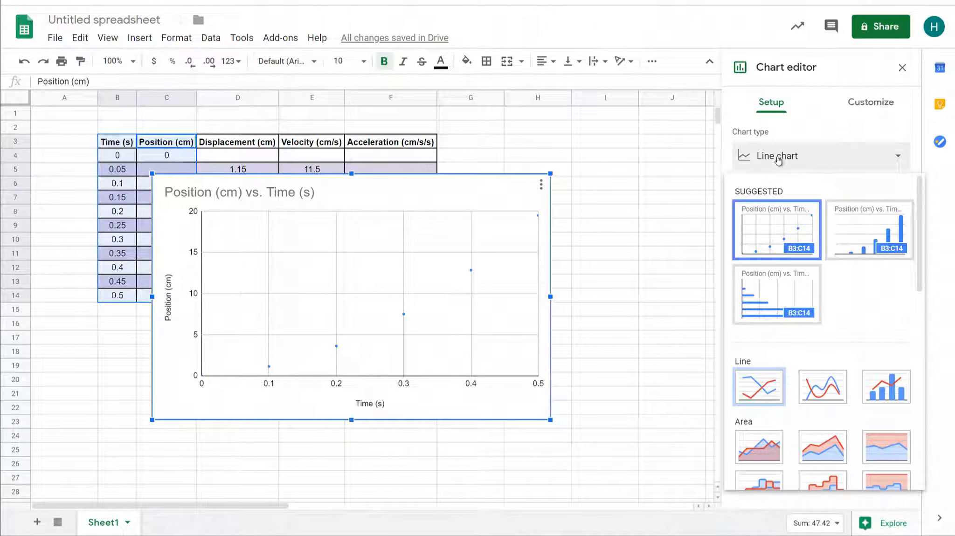
scroll(824, 280, down, 5)
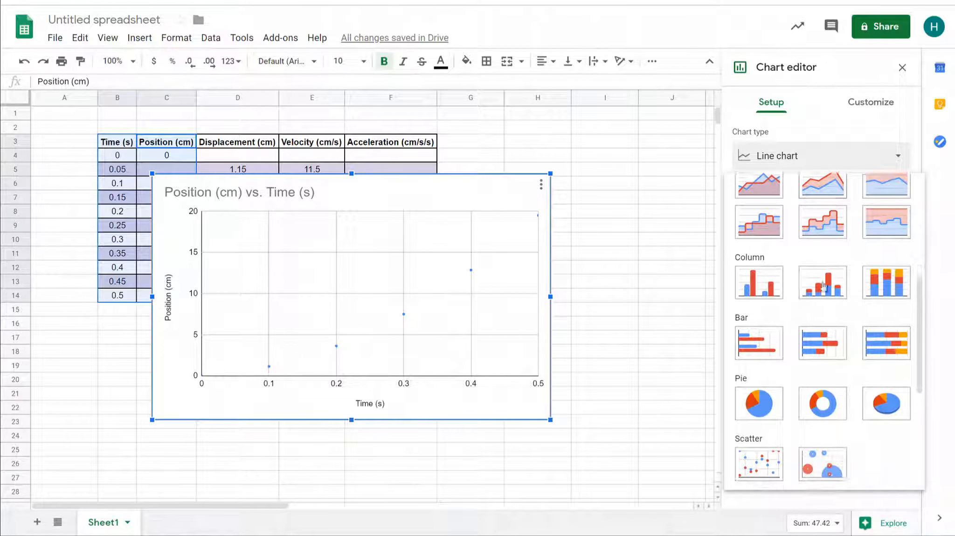
click(760, 459)
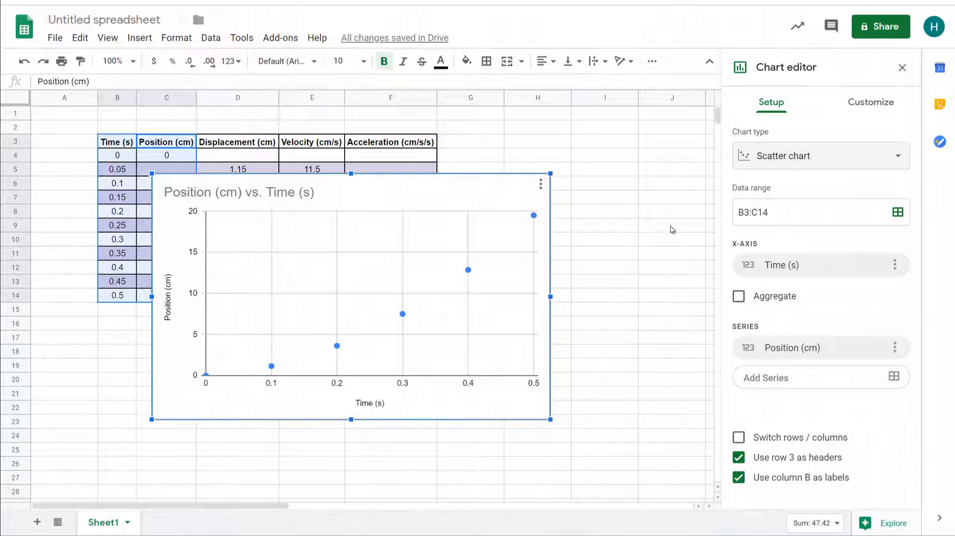
Step: Set the point size of the Position (cm) series to 5px and its color to dark red
click(861, 102)
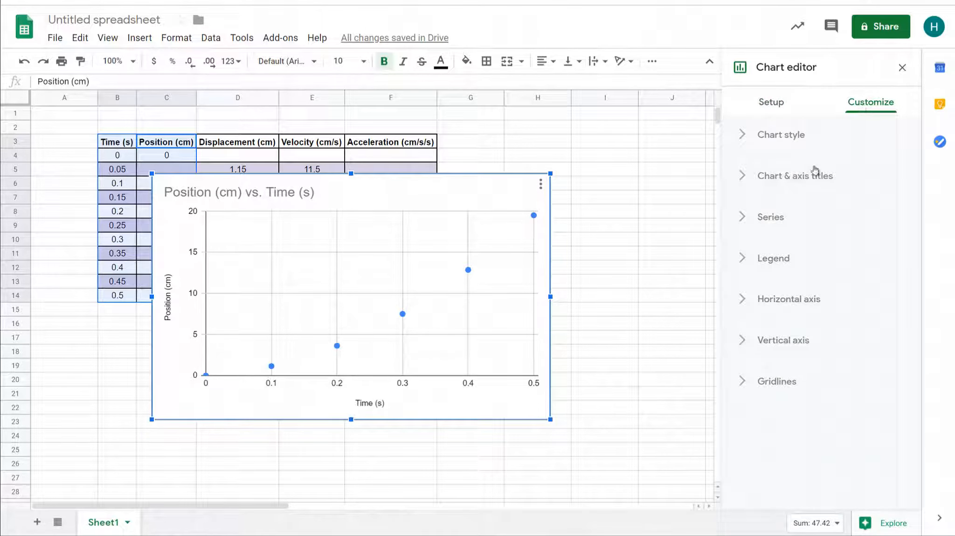
click(783, 221)
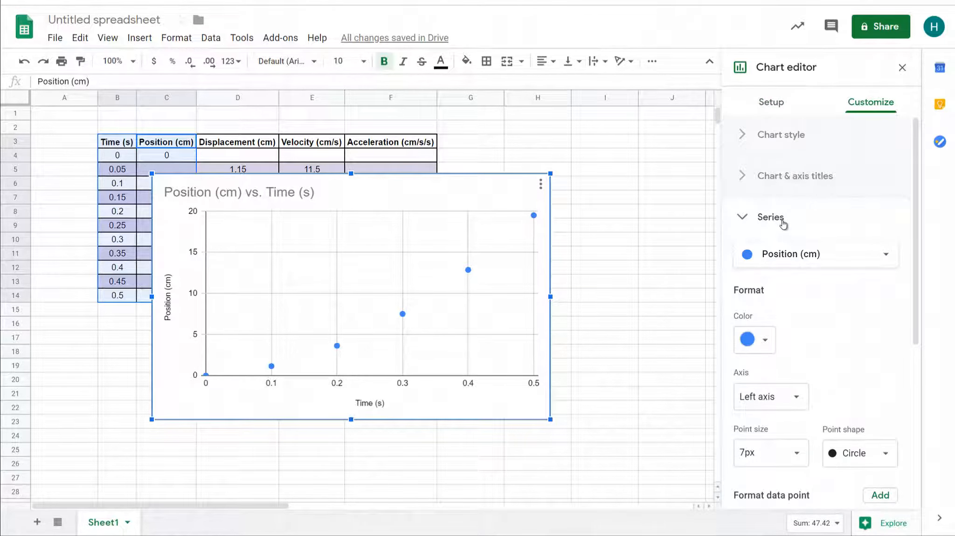
scroll(812, 310, down, 3)
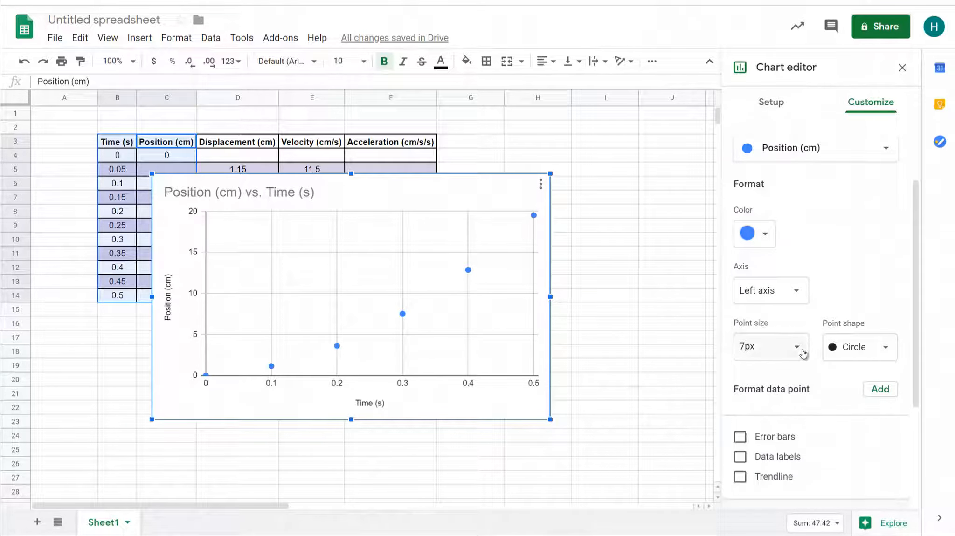
click(797, 347)
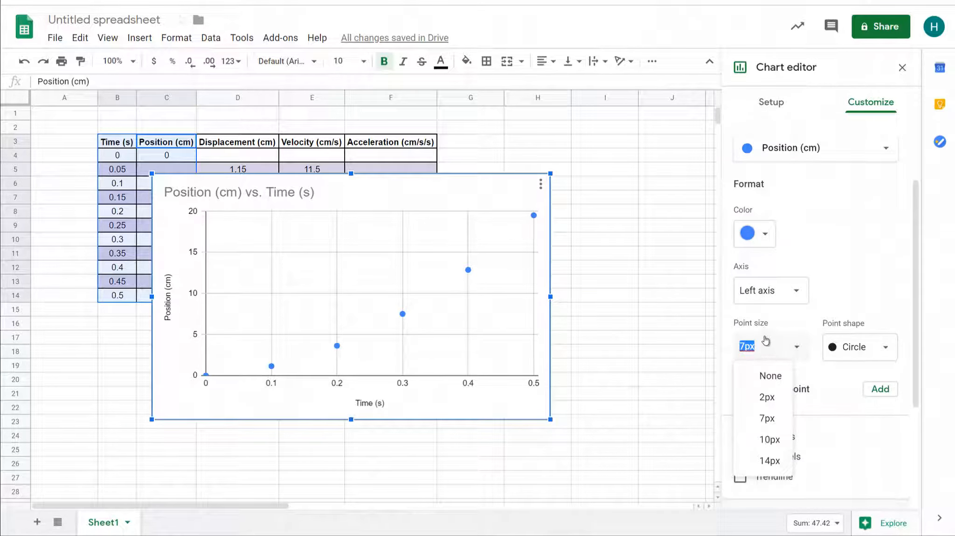
click(766, 341)
click(765, 345)
text(5)
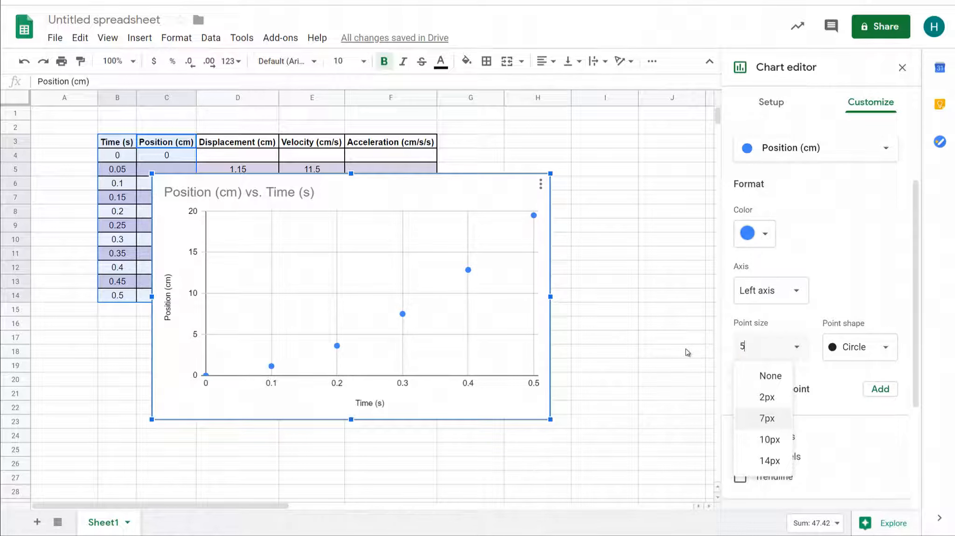
key(Return)
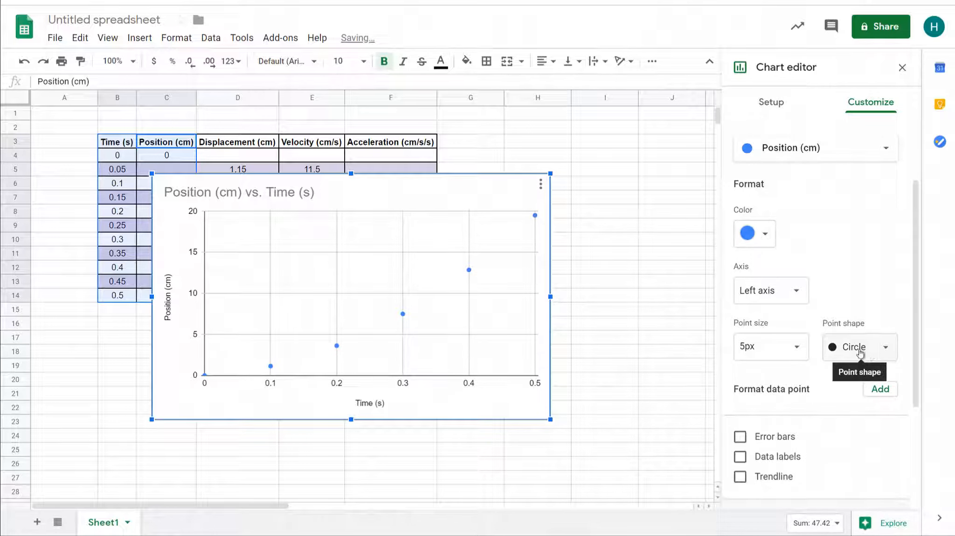
click(757, 234)
click(748, 300)
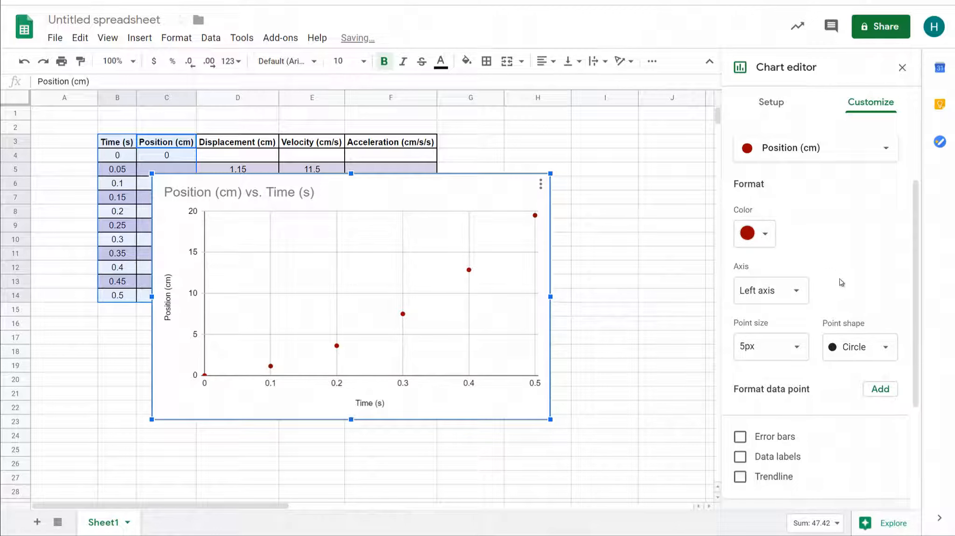
Step: Add a trendline to the Position (cm) series and set its type to Polynomial
scroll(842, 283, down, 3)
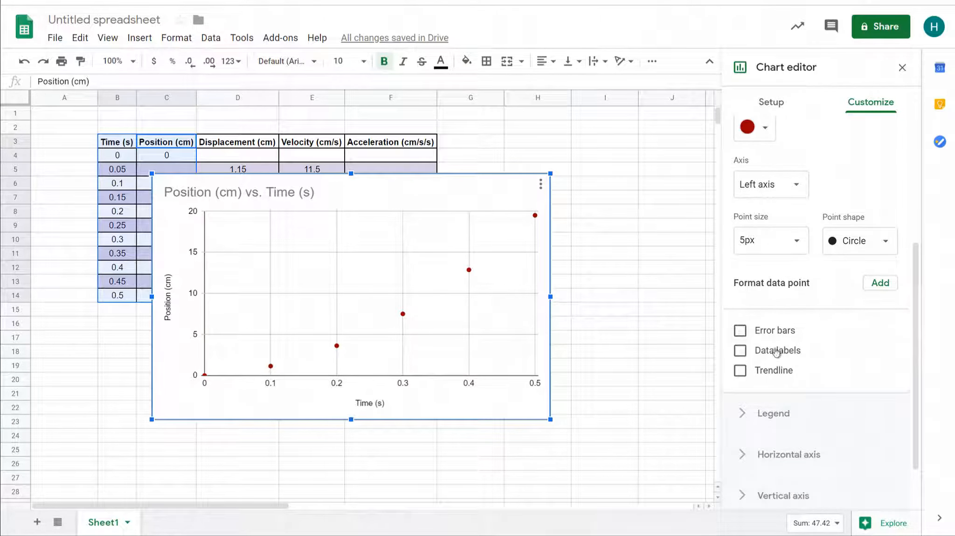
click(741, 373)
scroll(840, 348, down, 1)
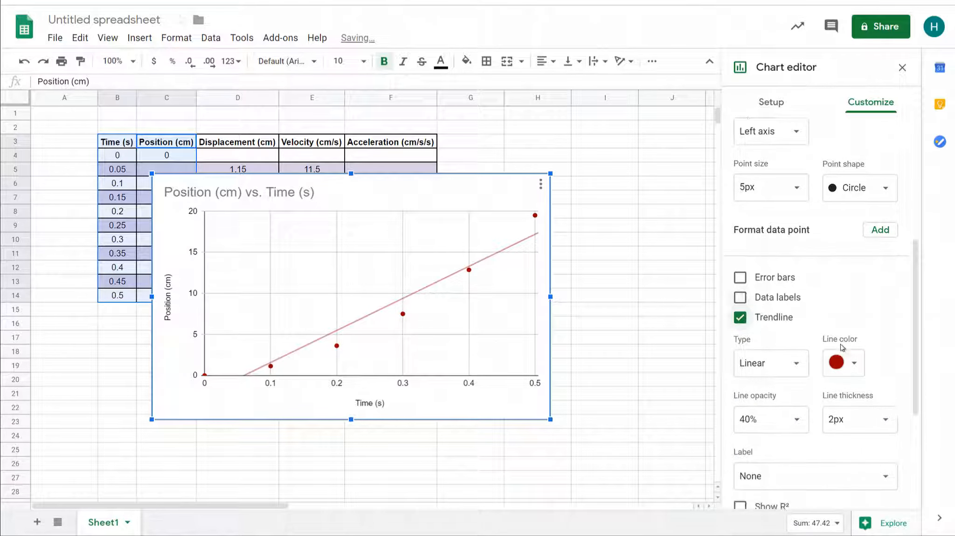
scroll(841, 347, down, 1)
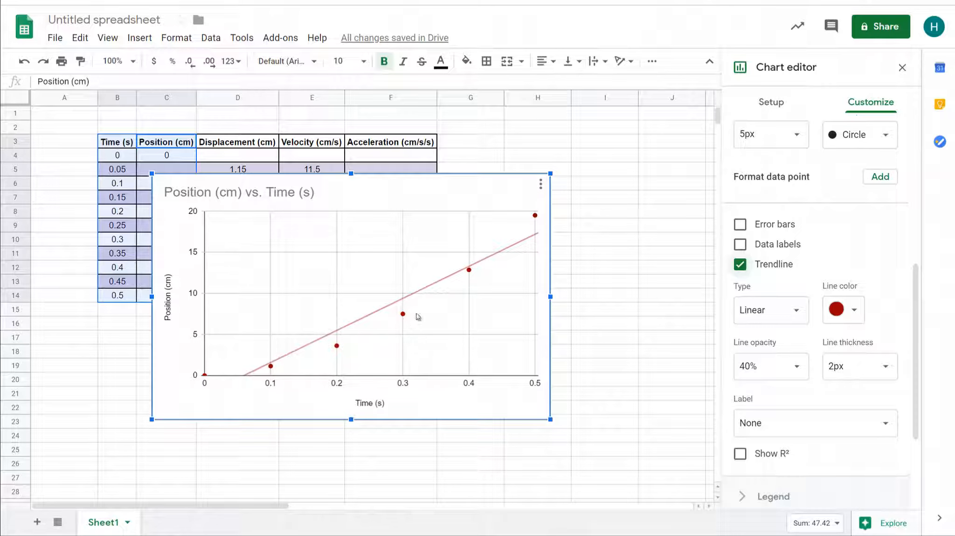
click(777, 315)
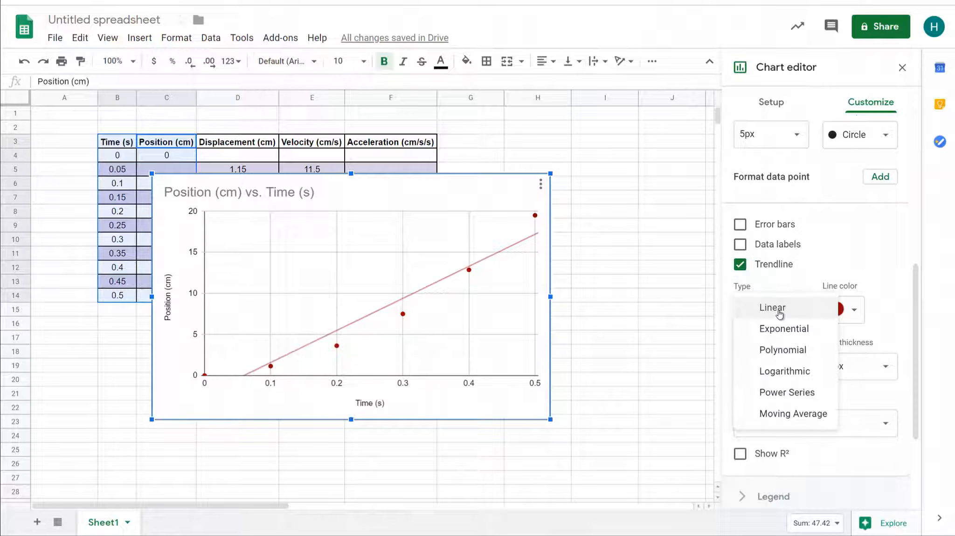
click(782, 351)
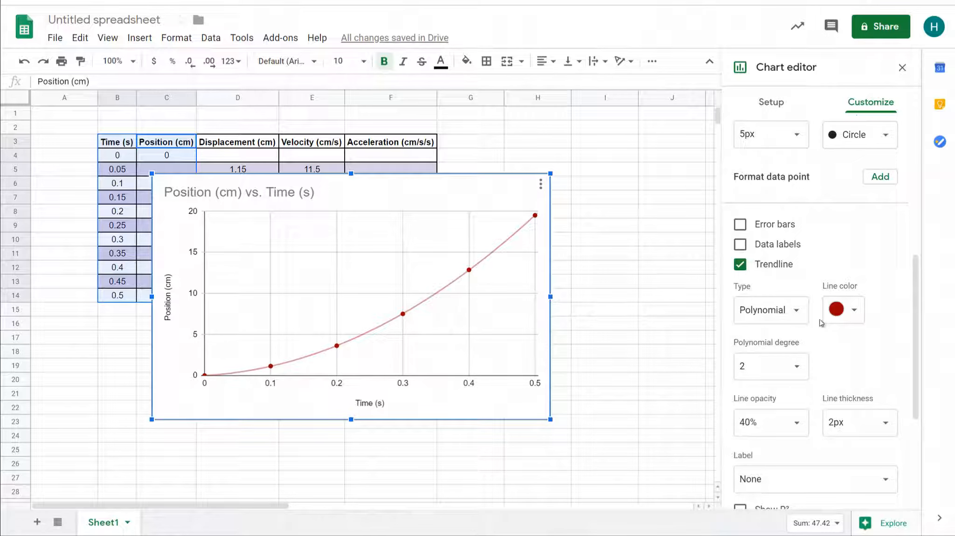
Step: Label the trendline with its equation and show its R² value
scroll(852, 356, down, 2)
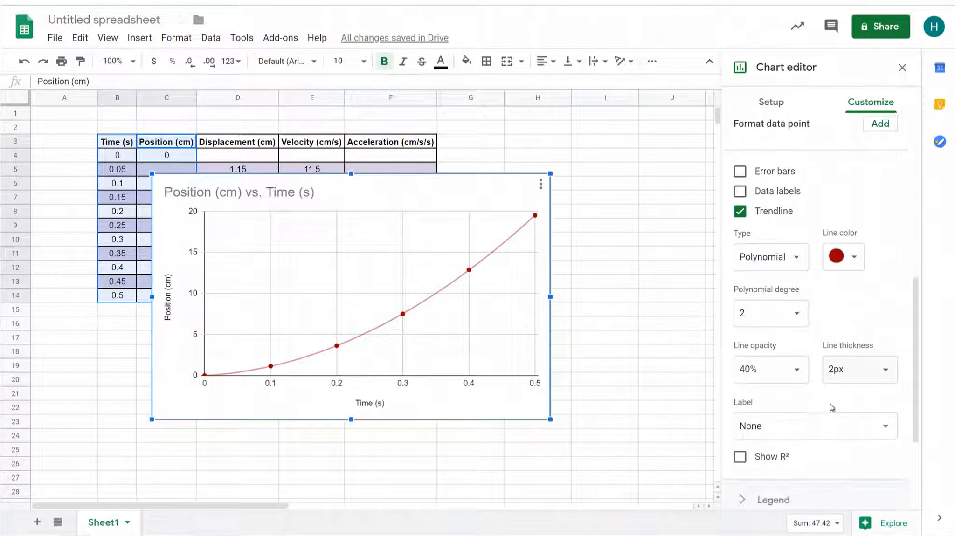
click(808, 430)
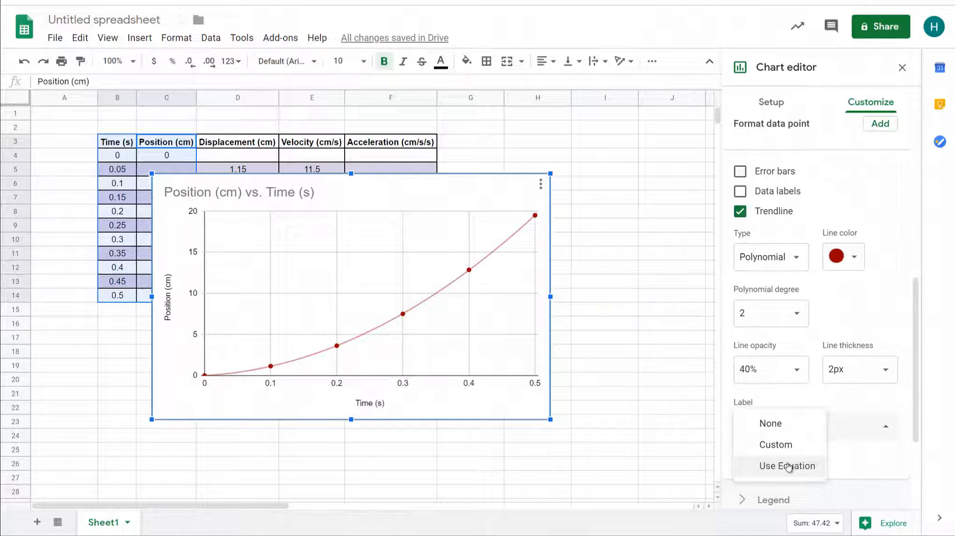
click(788, 466)
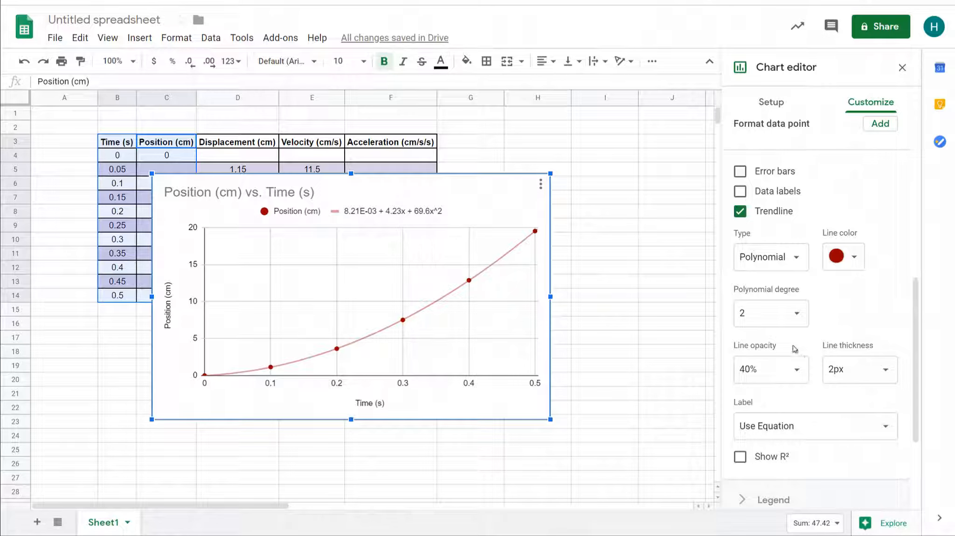
click(740, 457)
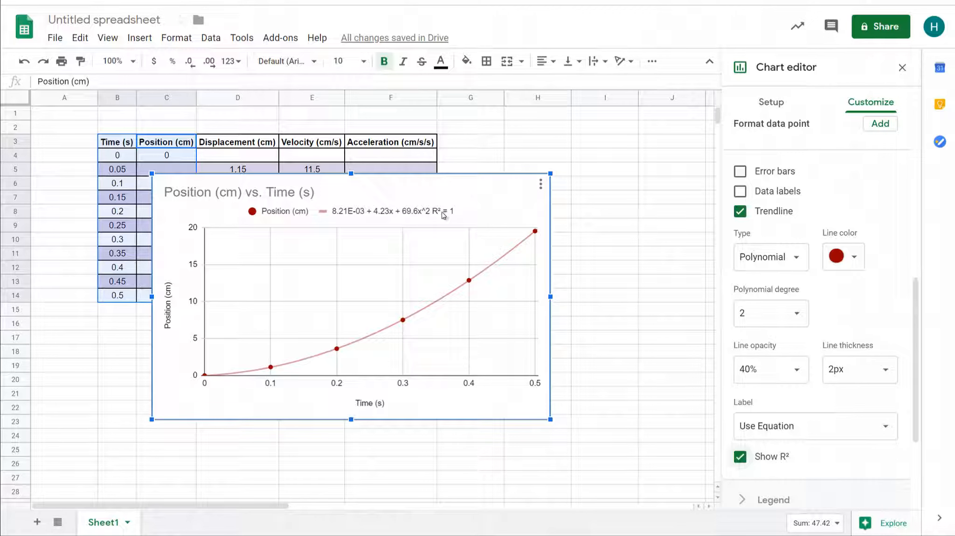
Step: Move the Position vs. Time chart directly below the data table, starting at row 15
drag(430, 189, 489, 183)
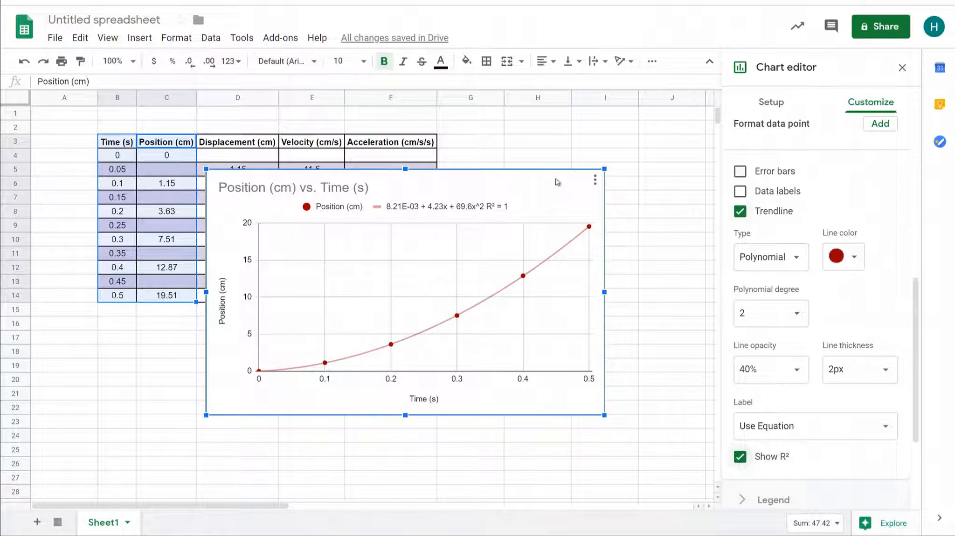
drag(554, 188, 385, 327)
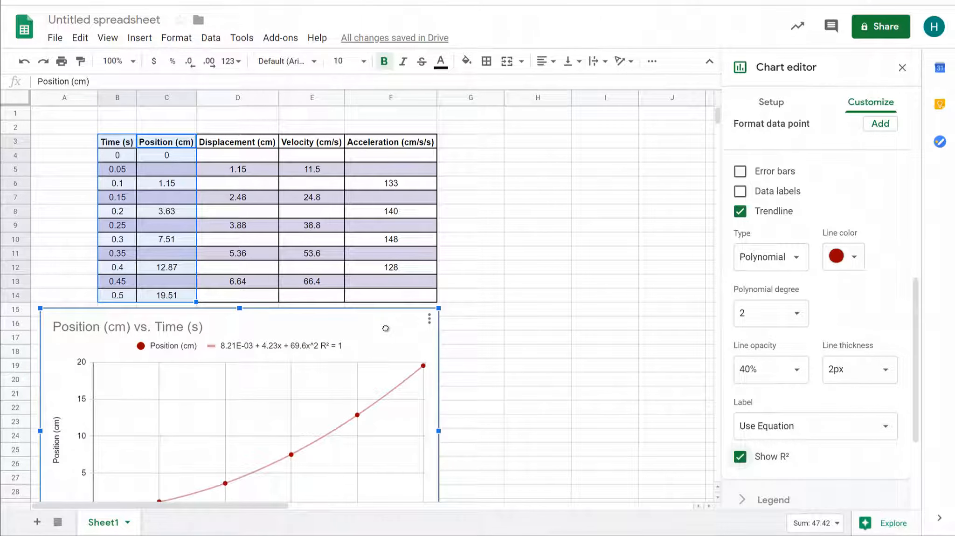
scroll(403, 337, down, 2)
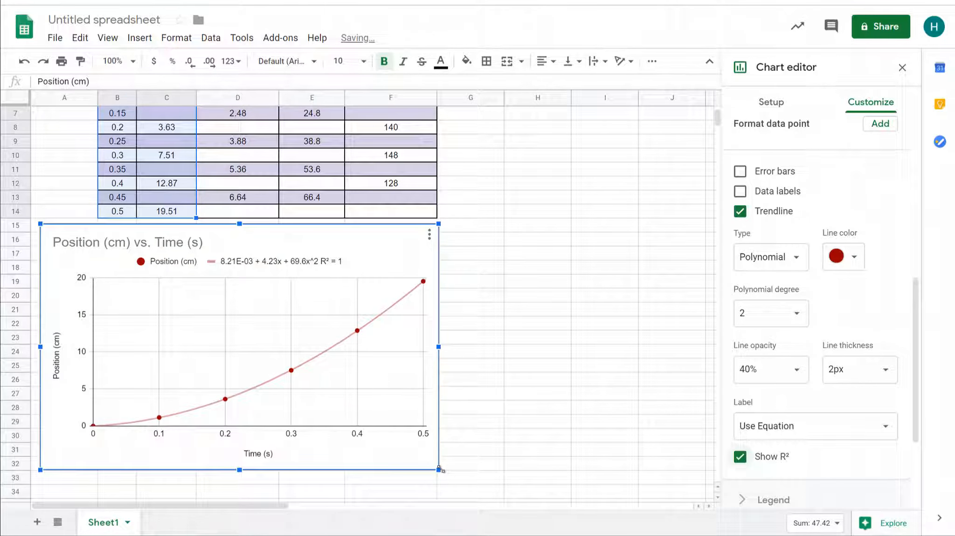
Step: Shrink the Position (cm) vs. Time (s) chart so it ends just inside column F at about row 28
drag(438, 469, 358, 420)
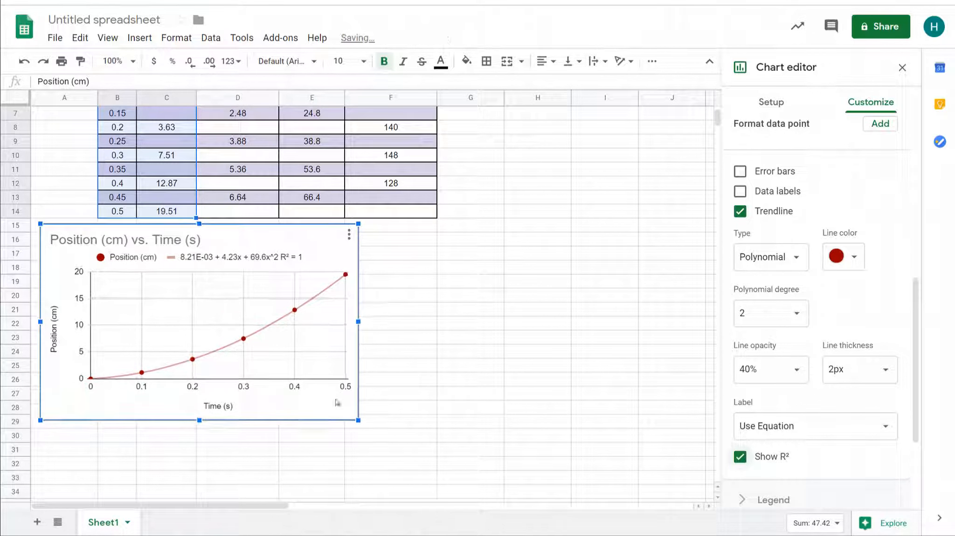
double_click(170, 242)
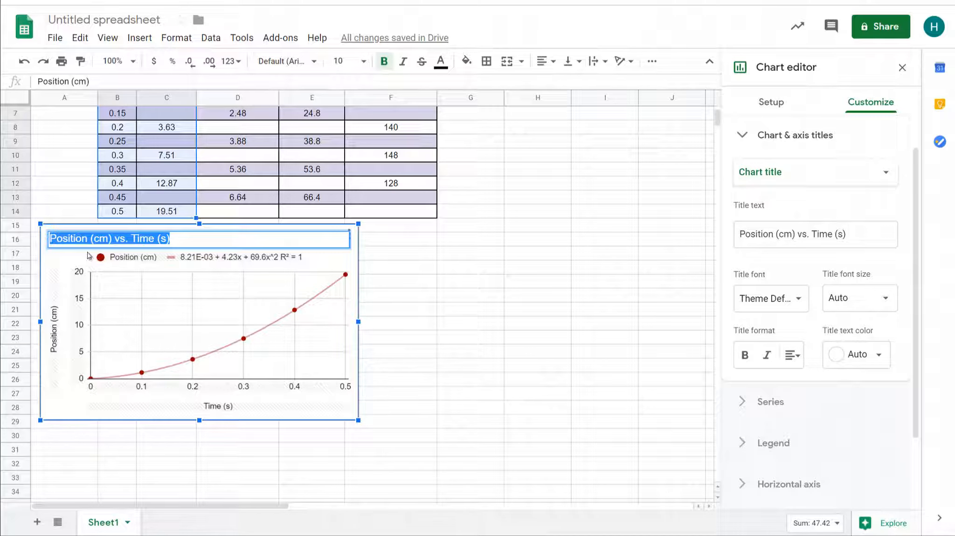
click(405, 287)
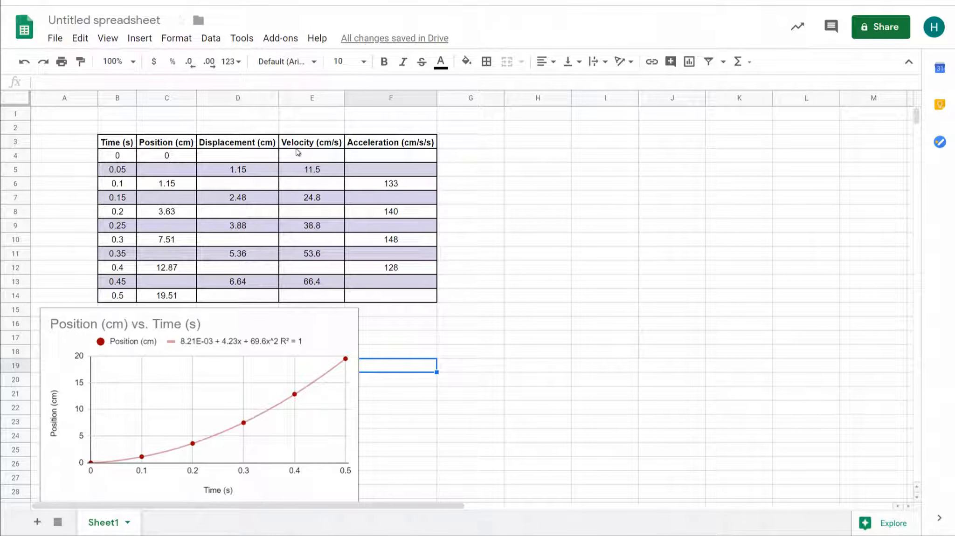
Step: Insert a chart of Velocity (cm/s) against Time (s) from the ranges B3:B14 and E3:E14
drag(299, 145, 310, 296)
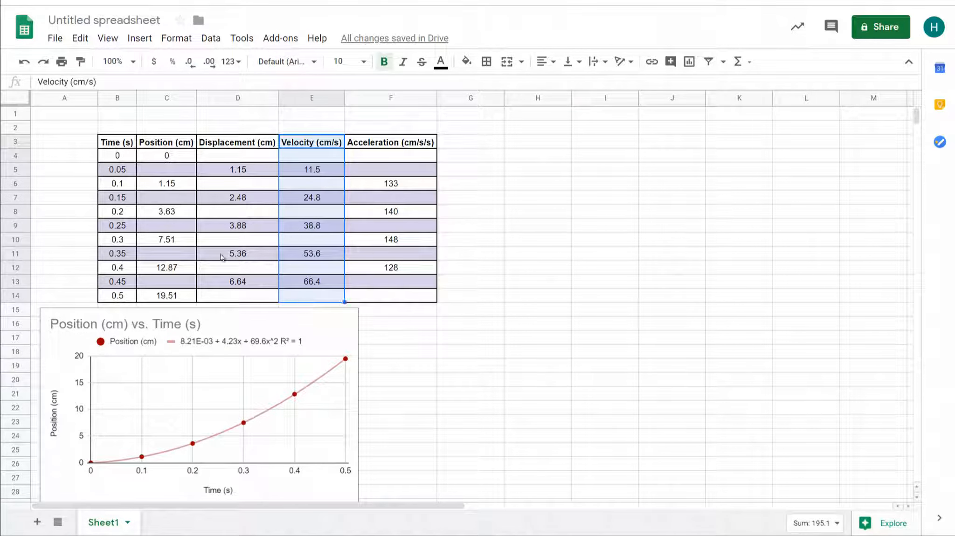
drag(119, 145, 130, 301)
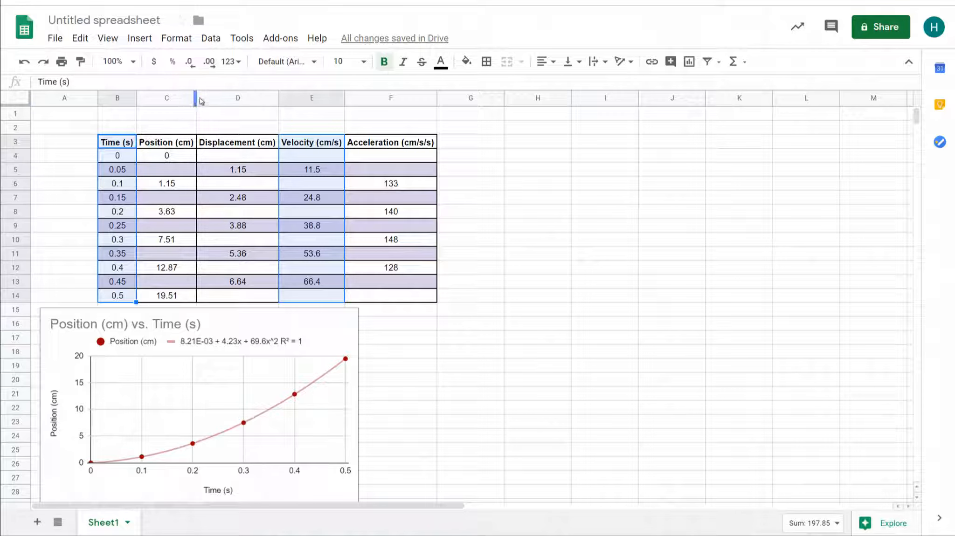
click(148, 41)
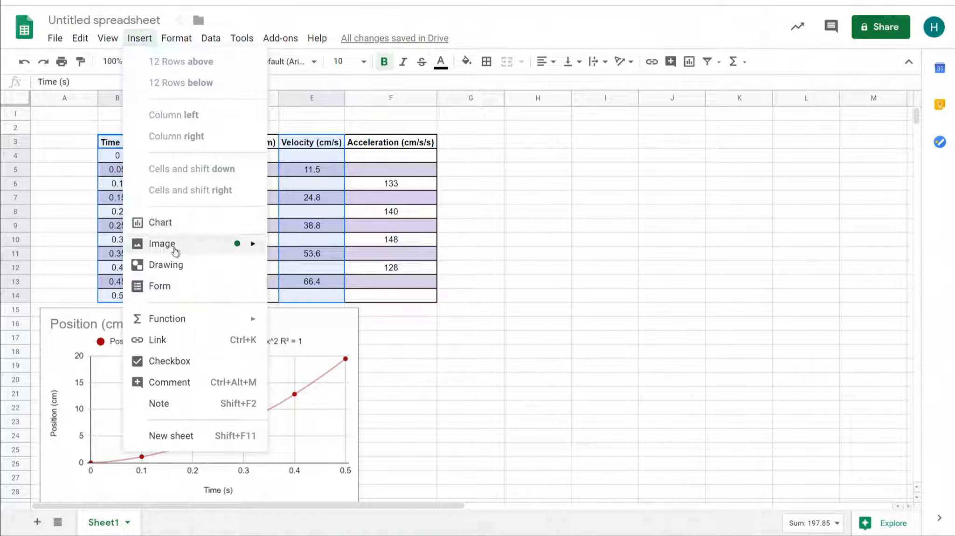
key(Escape)
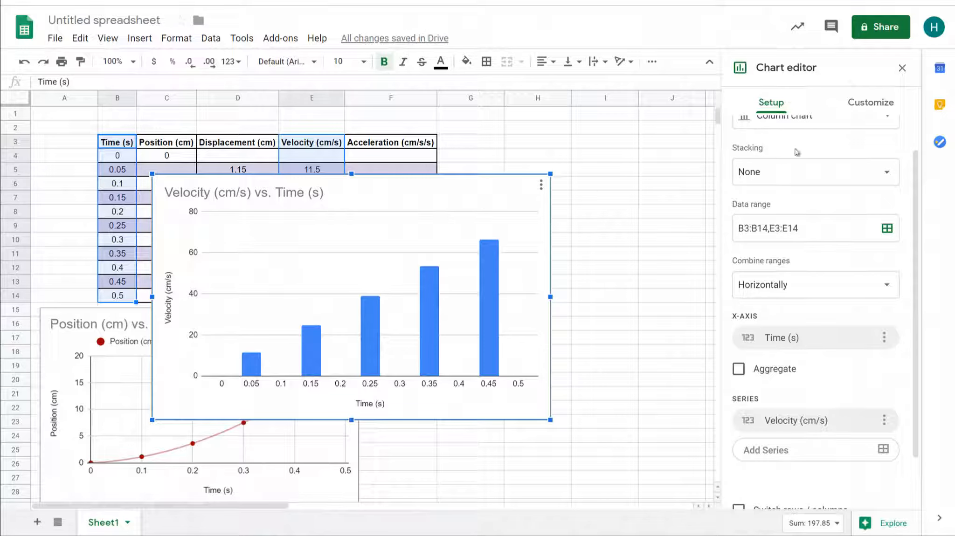
Step: Change the Velocity (cm/s) vs. Time (s) chart to a Scatter chart
click(861, 107)
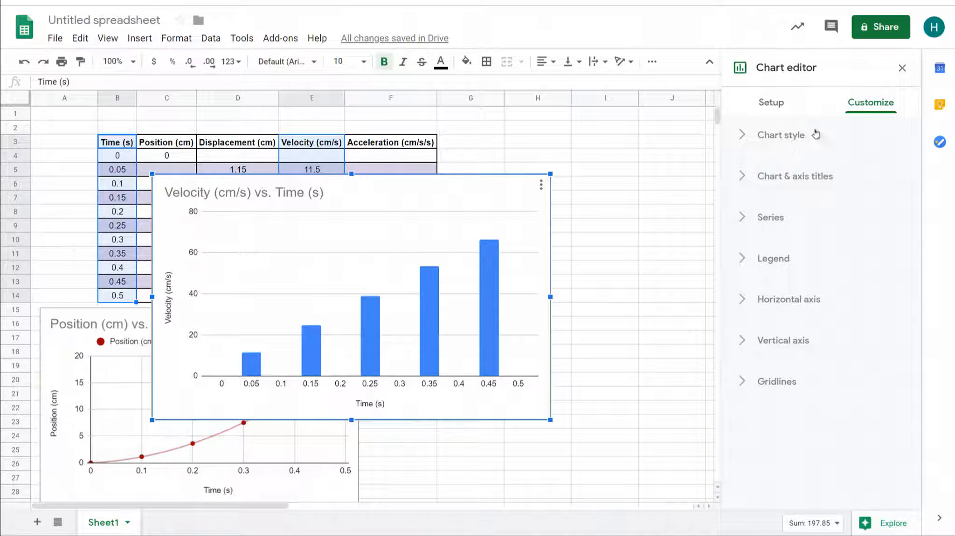
click(788, 138)
click(772, 107)
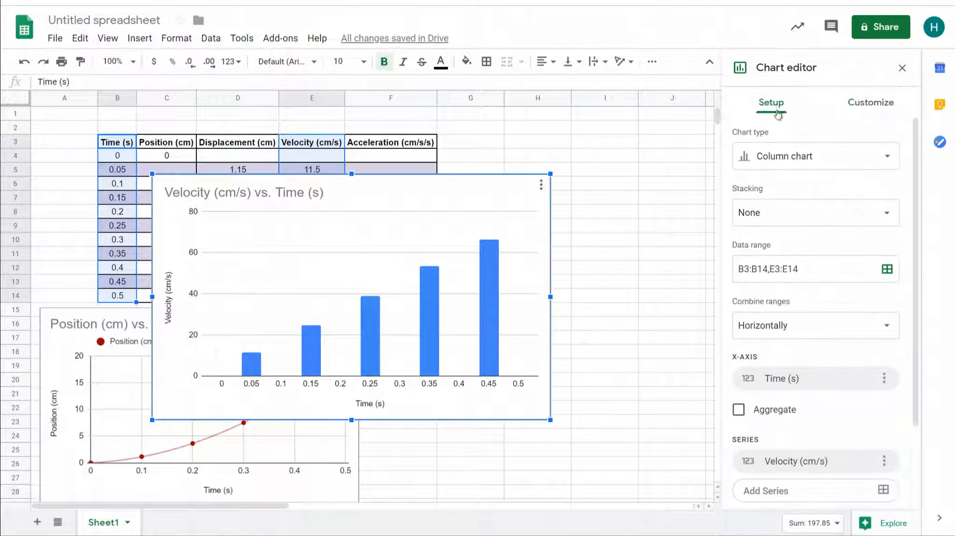
click(767, 156)
scroll(817, 348, down, 2)
scroll(817, 347, down, 3)
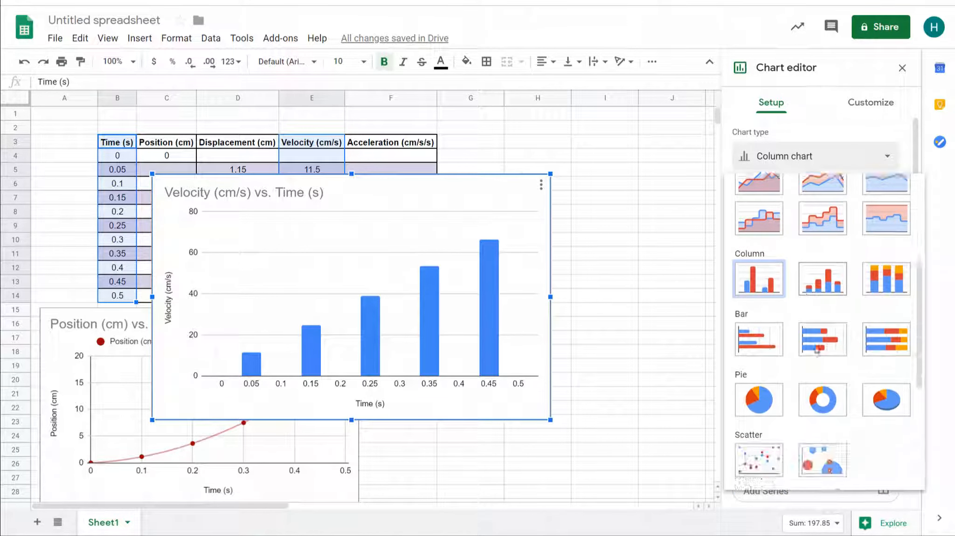
click(758, 400)
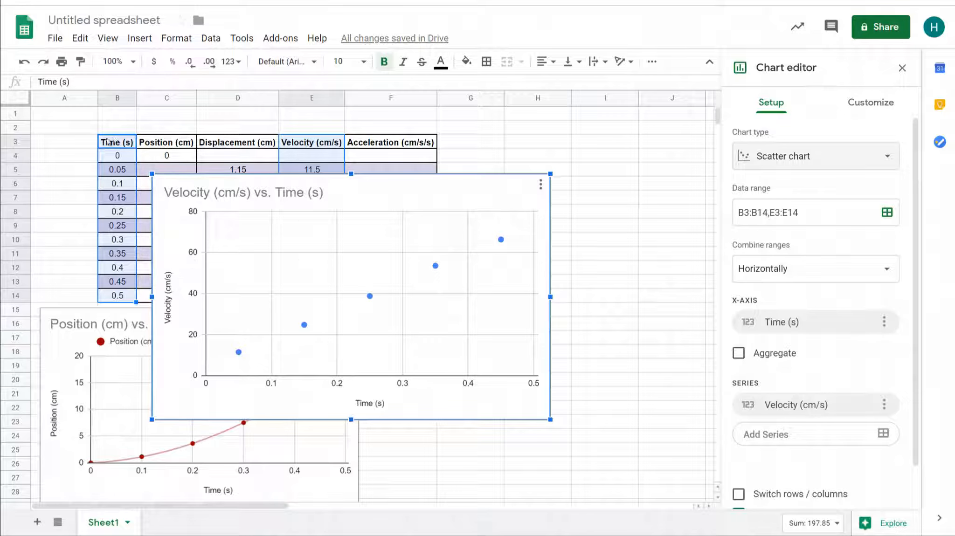
Step: Place the Velocity vs. Time chart directly beside the Position vs. Time chart at row 15 and resize it to match
drag(400, 188, 507, 200)
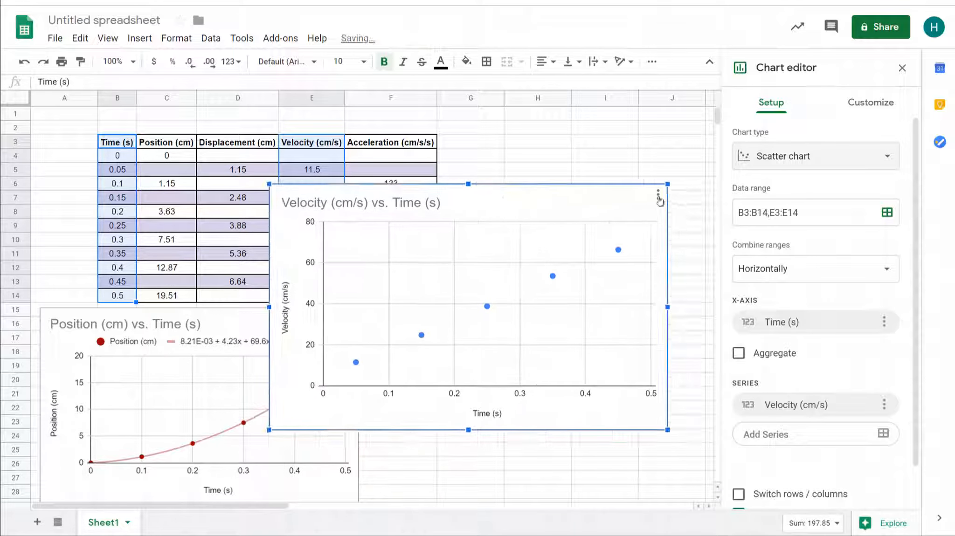
drag(669, 188, 639, 324)
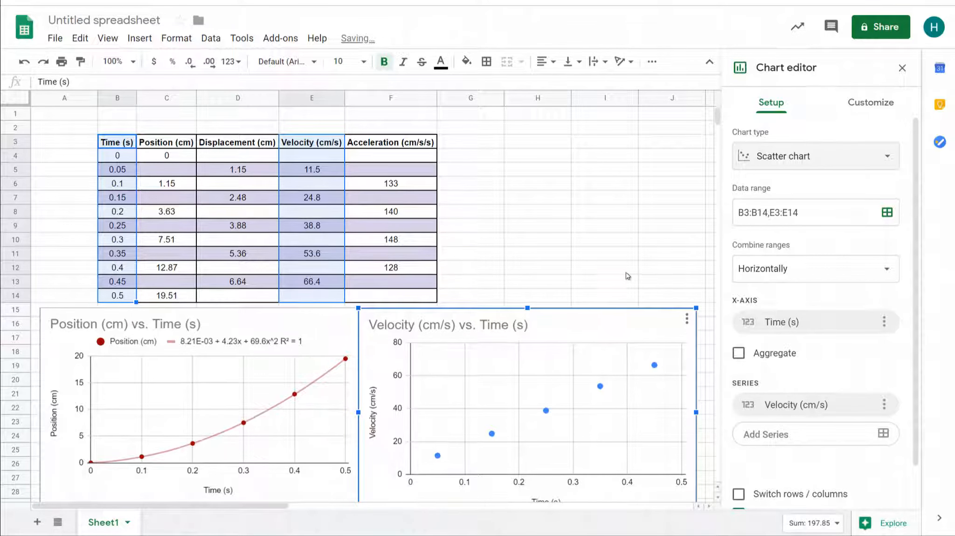
scroll(626, 275, down, 2)
drag(697, 474, 676, 463)
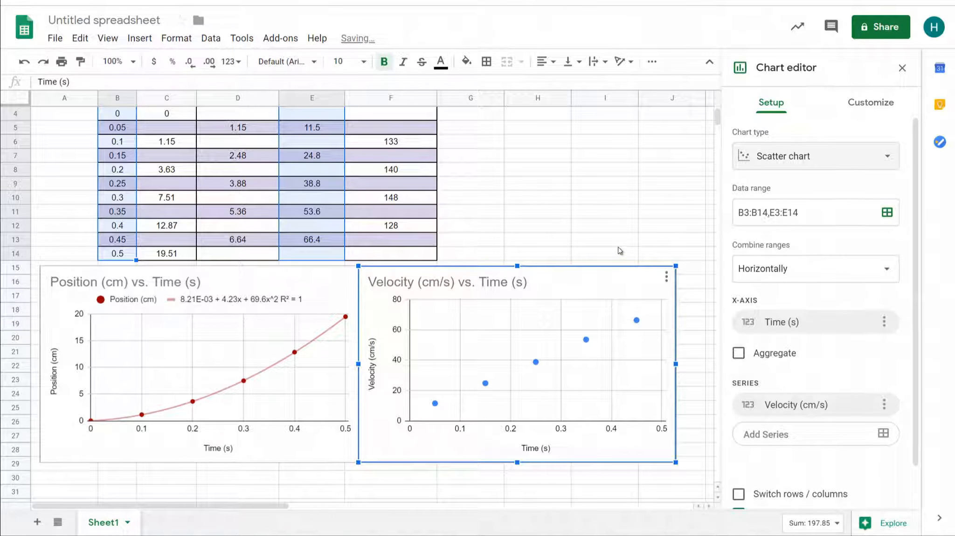
Step: Set the color of the Velocity (cm/s) series to purple and its point size to 5px
mouse_move(639, 327)
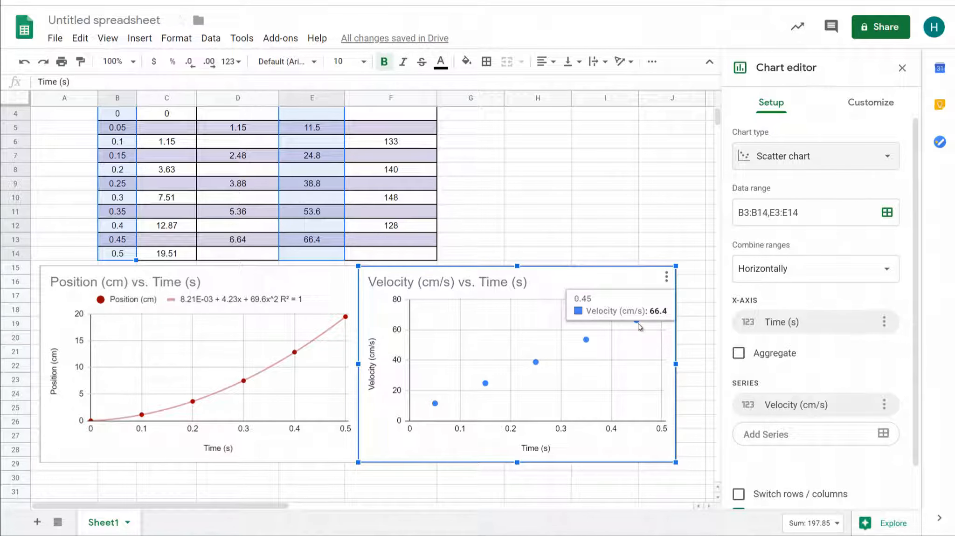
click(868, 103)
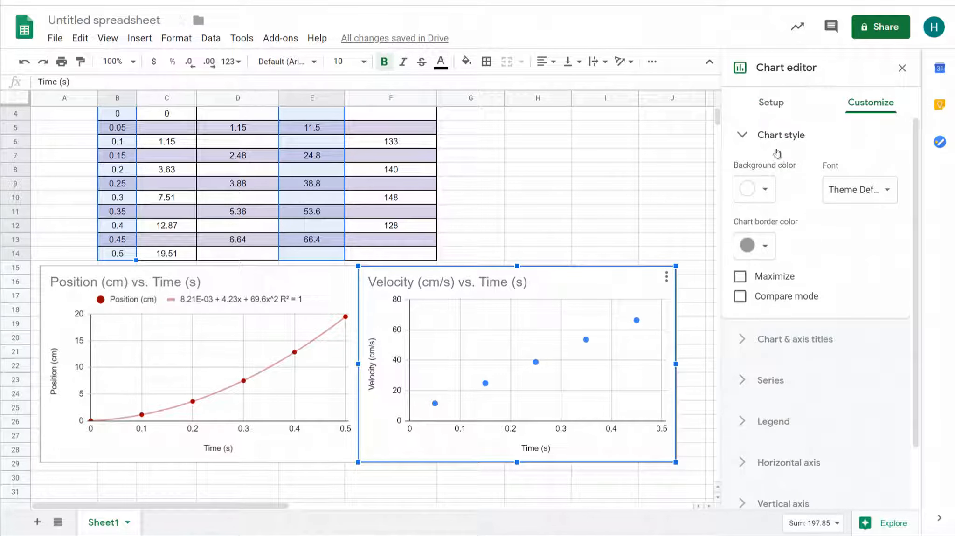
click(778, 135)
click(772, 217)
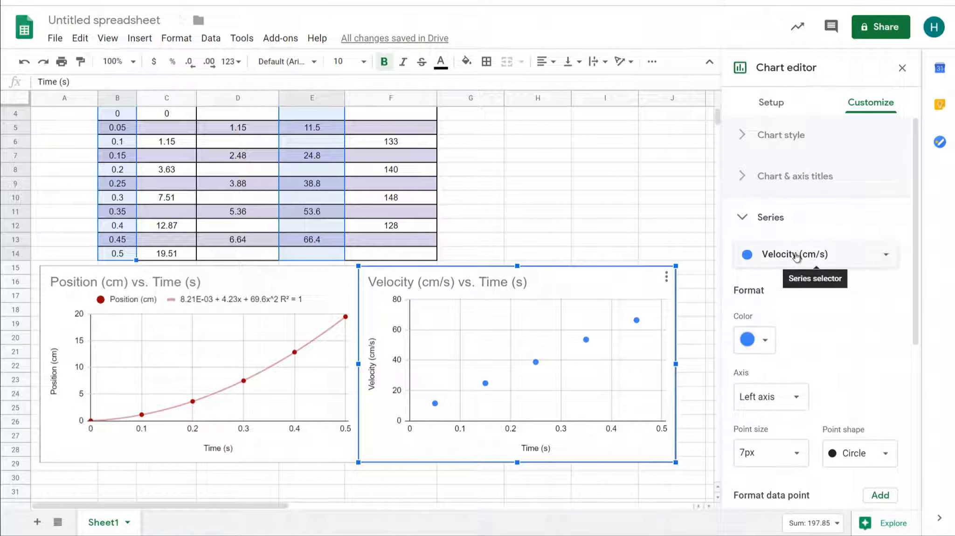
click(747, 345)
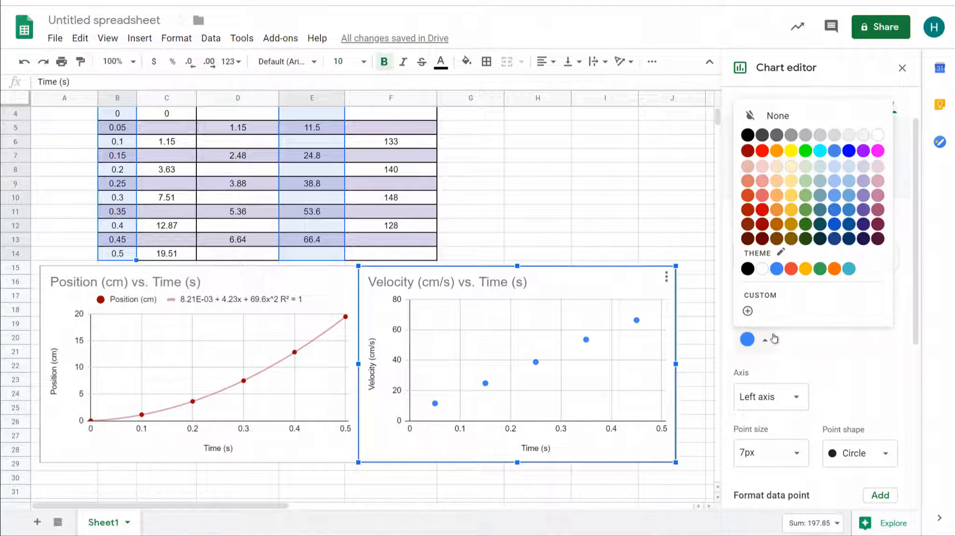
click(863, 151)
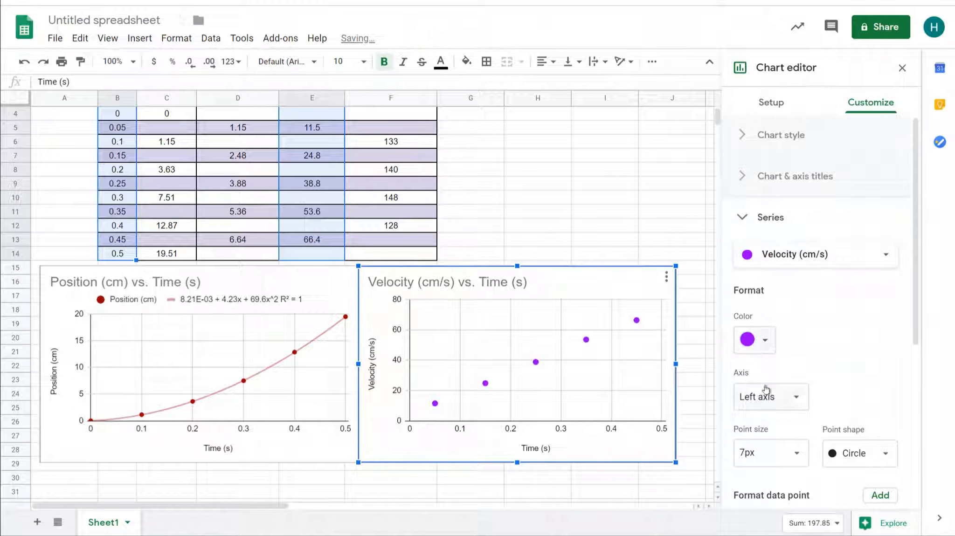
click(764, 457)
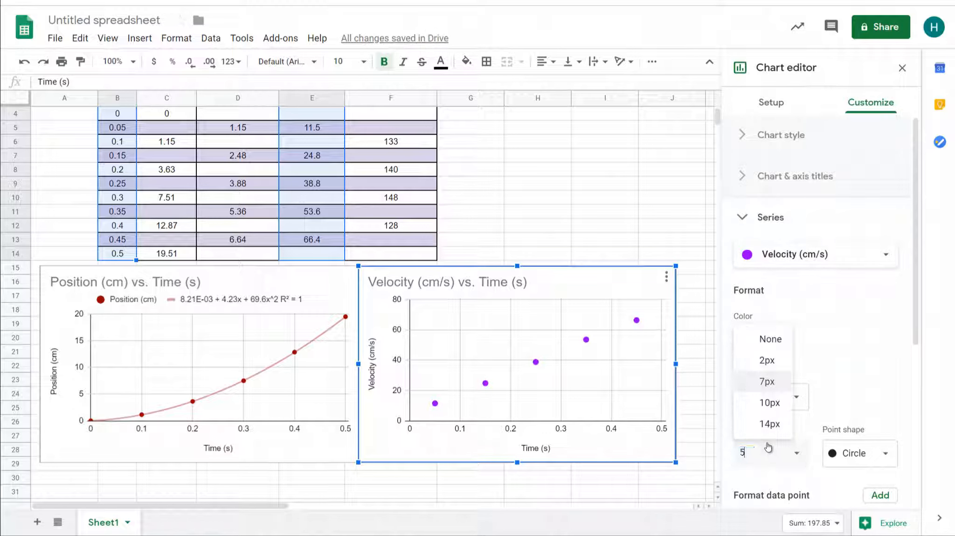
click(767, 449)
Step: Add a linear trendline to the Velocity (cm/s) series, labeled with its equation and R² value
scroll(860, 380, down, 5)
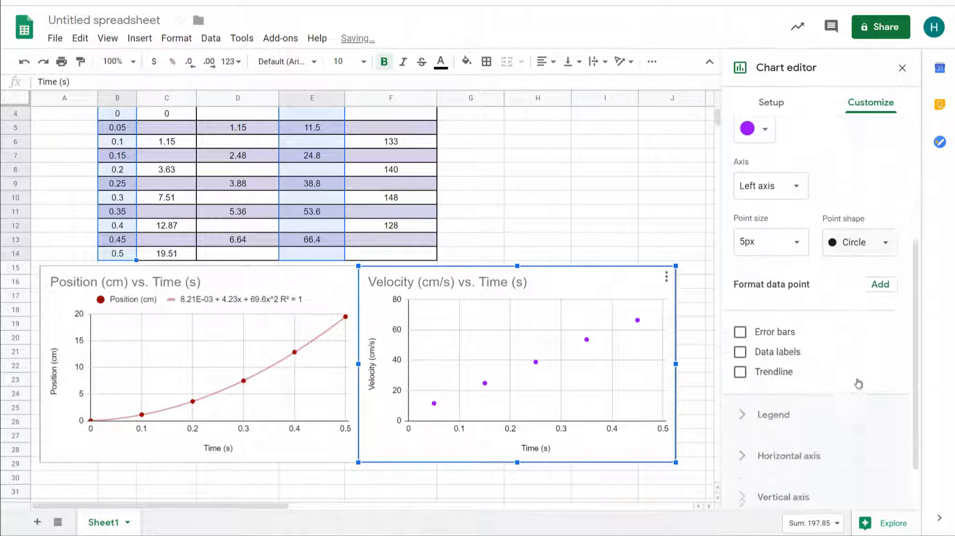
click(741, 371)
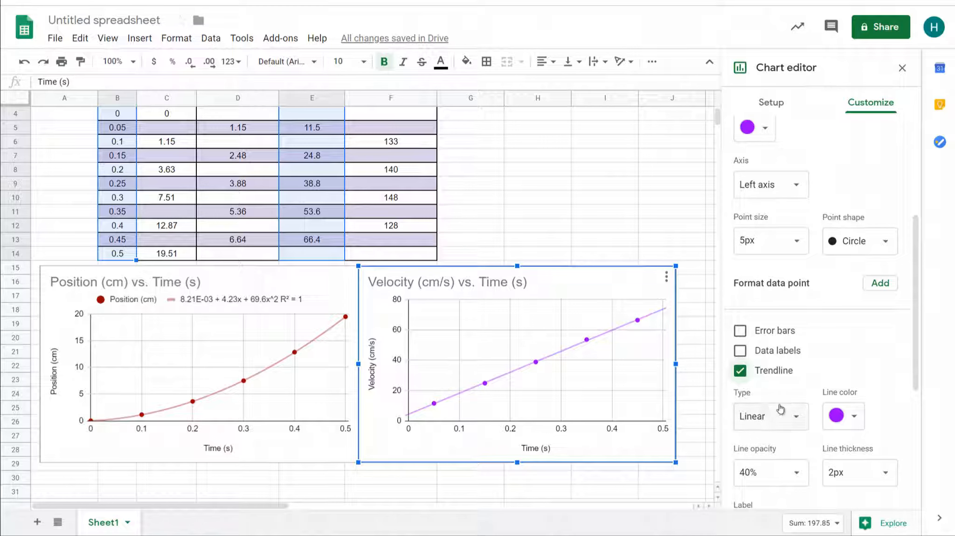
scroll(789, 411, down, 3)
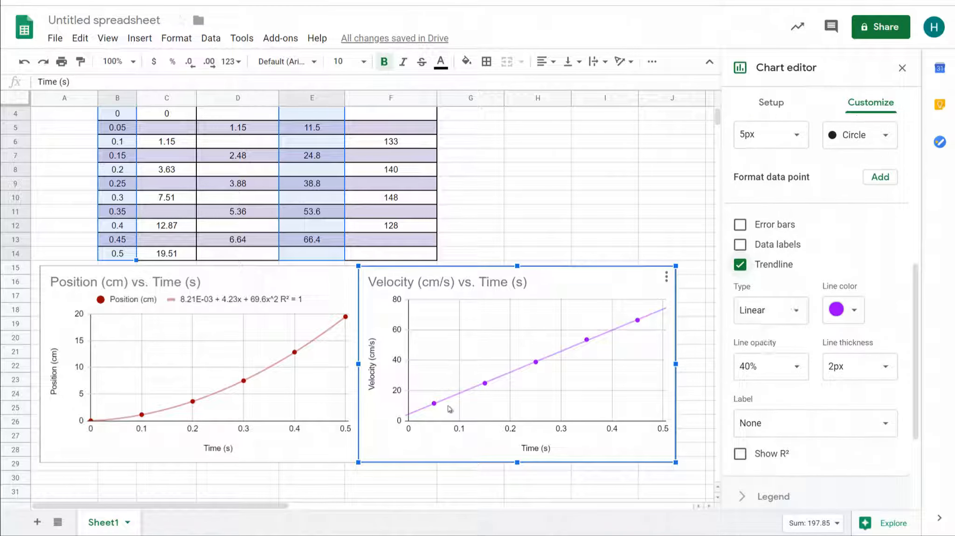
scroll(788, 355, down, 3)
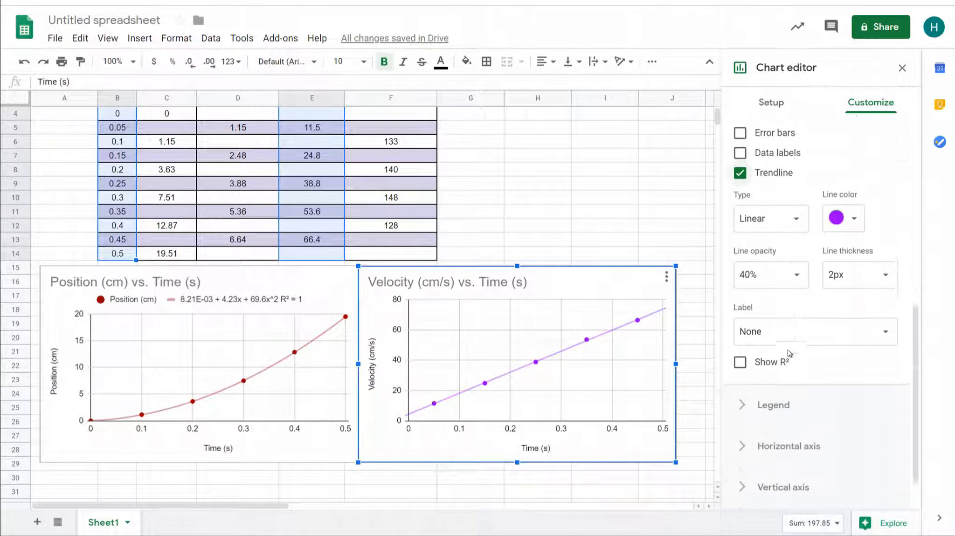
click(740, 348)
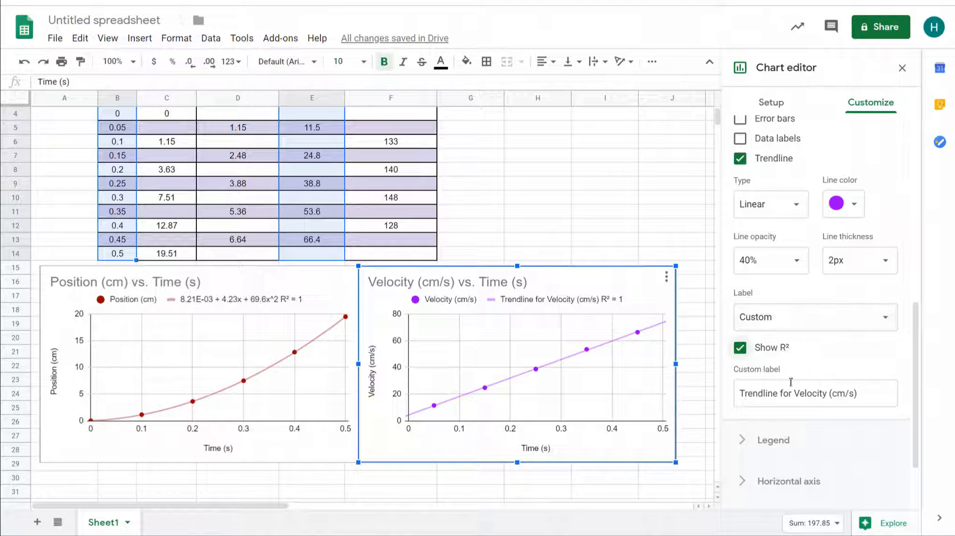
click(787, 319)
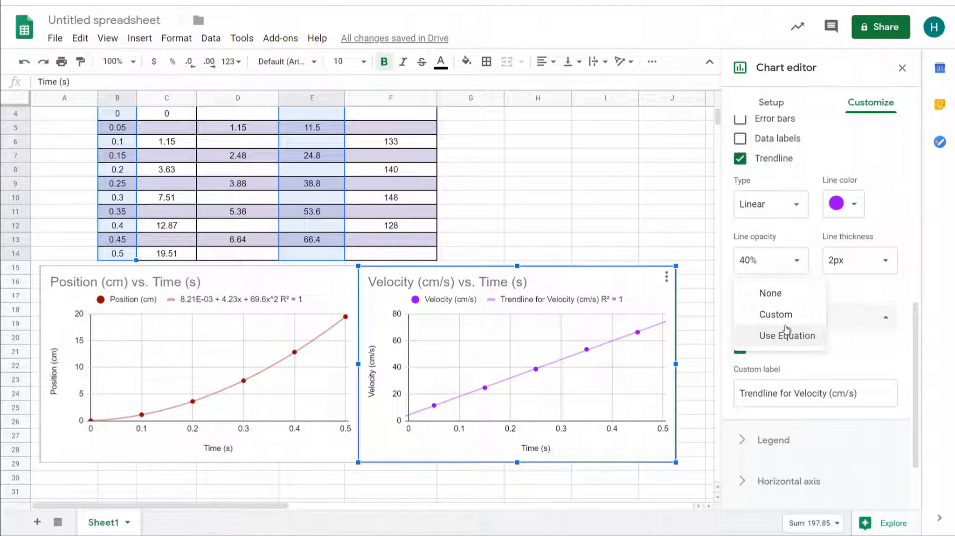
click(787, 335)
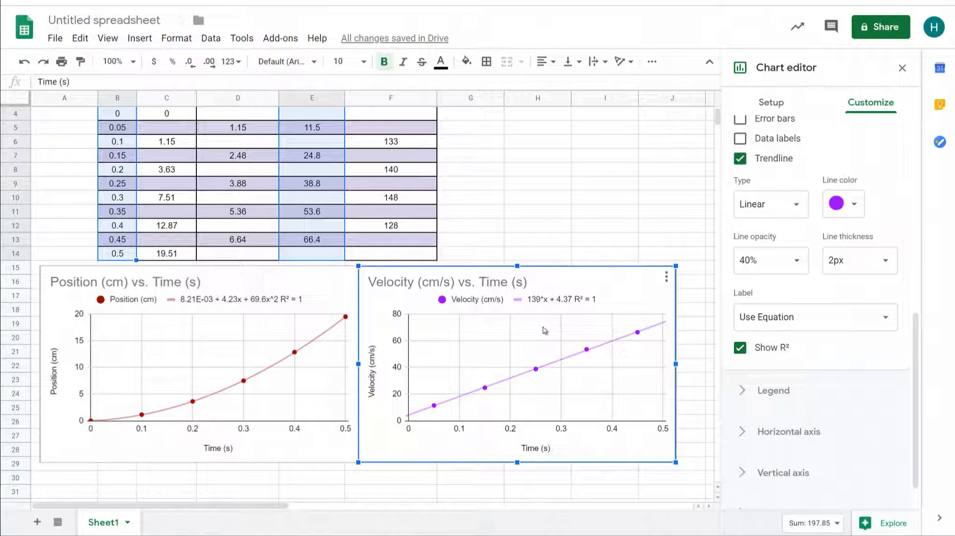
Step: Insert a chart of Acceleration (cm/s/s) against Time (s) from the ranges B3:B14 and F3:F14
scroll(544, 331, up, 1)
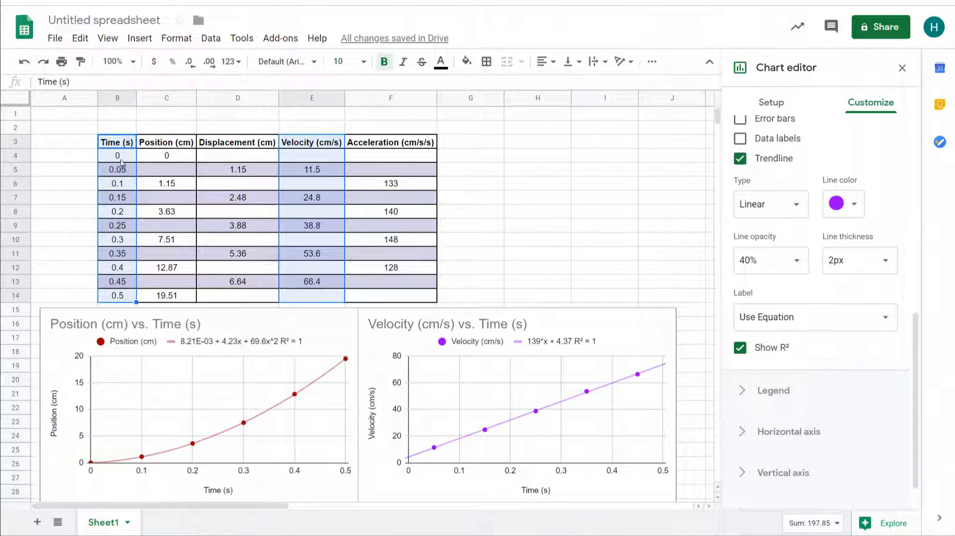
drag(376, 147, 377, 296)
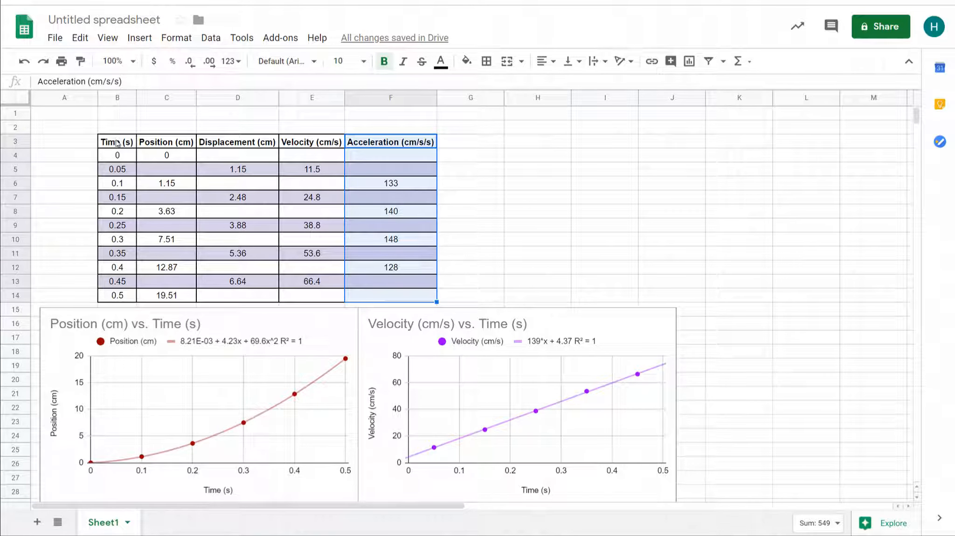
drag(117, 143, 127, 296)
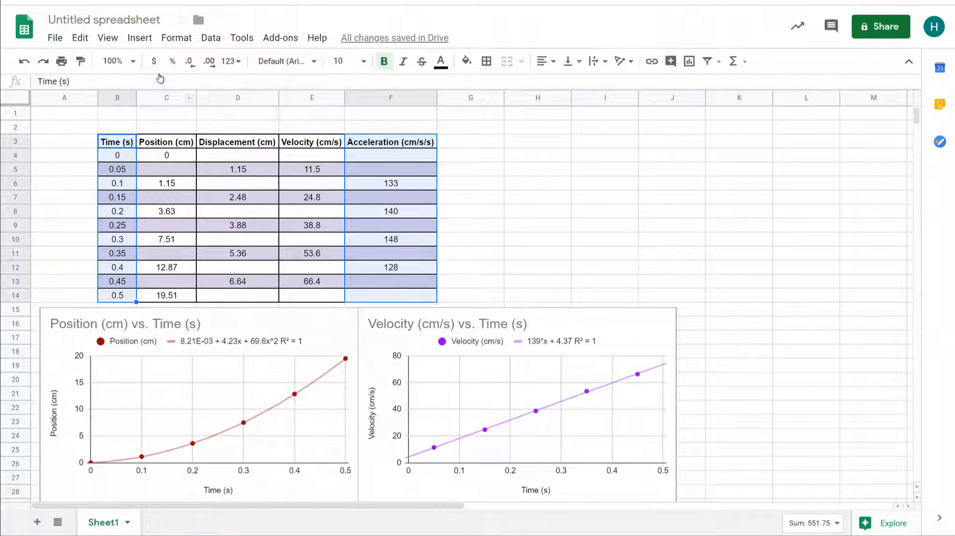
click(147, 40)
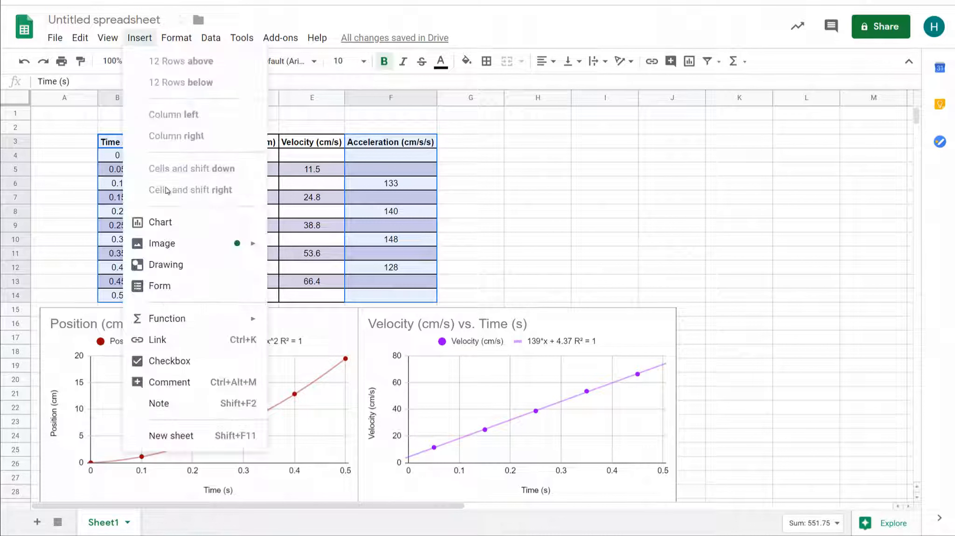
click(169, 222)
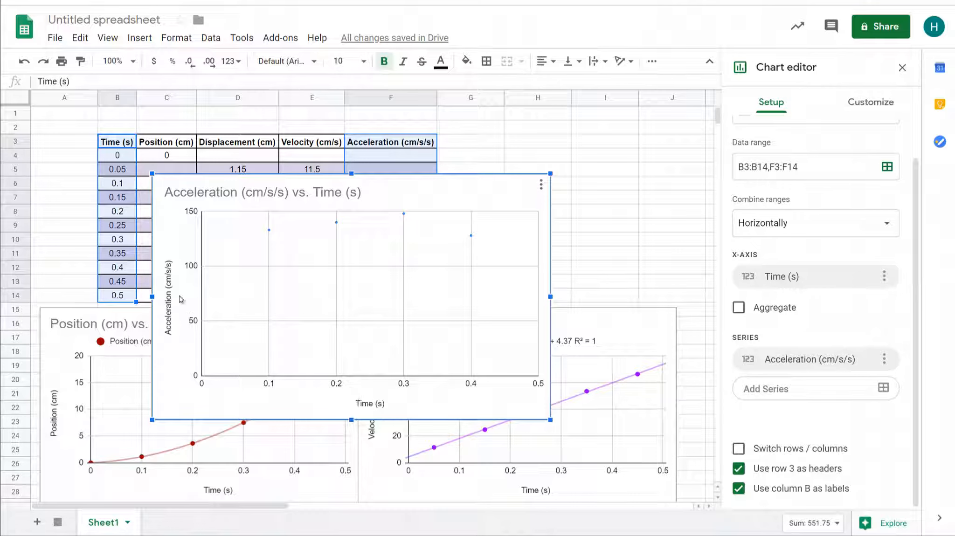
Step: Change the Acceleration vs. Time chart from a line chart to a scatter chart
click(336, 224)
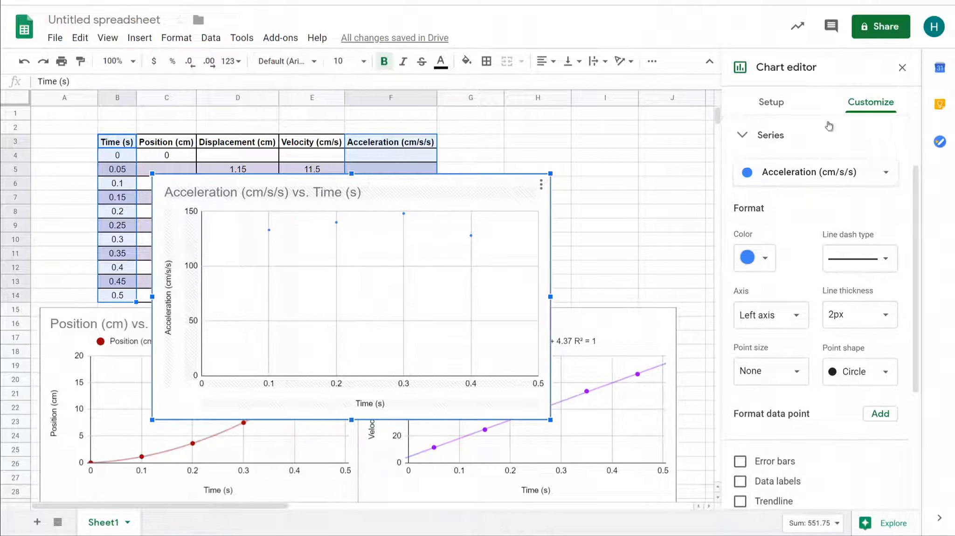
click(776, 103)
scroll(829, 210, up, 1)
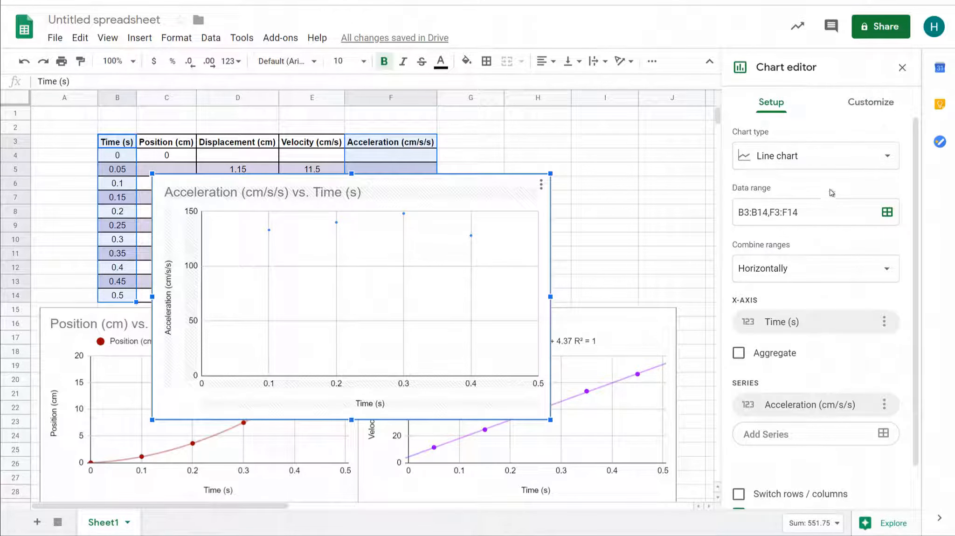
click(783, 163)
scroll(772, 384, down, 10)
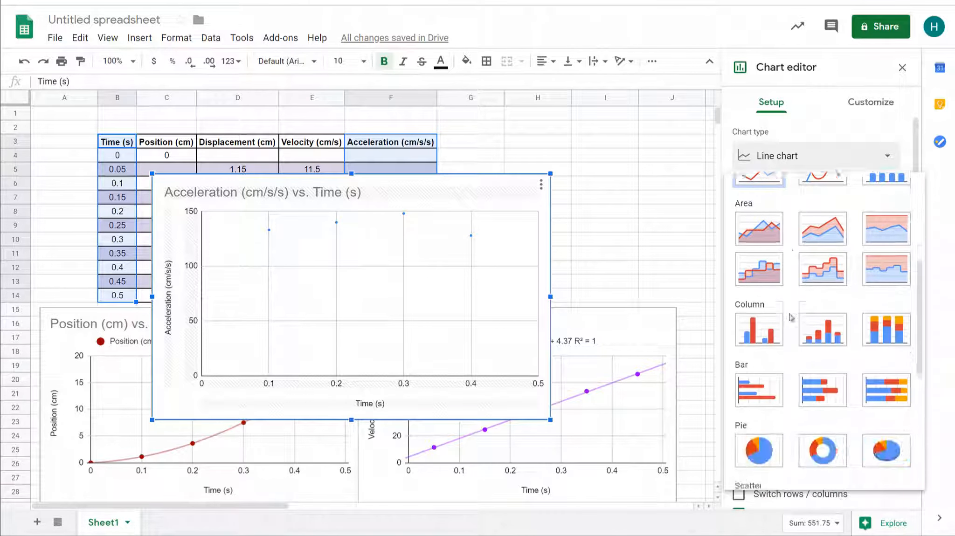
click(758, 366)
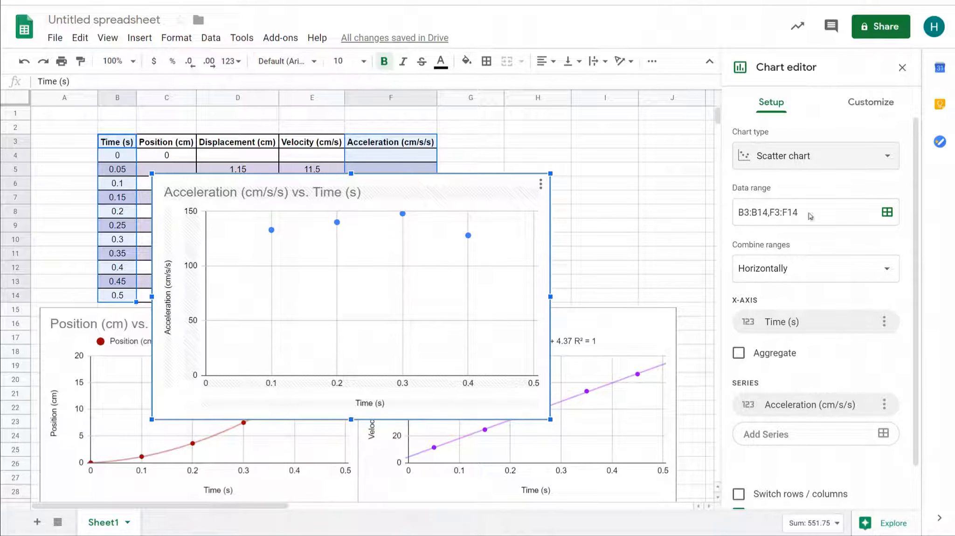
Step: Add a linear trendline to the Acceleration (cm/s/s) series with a custom label and its R² value shown
double_click(341, 228)
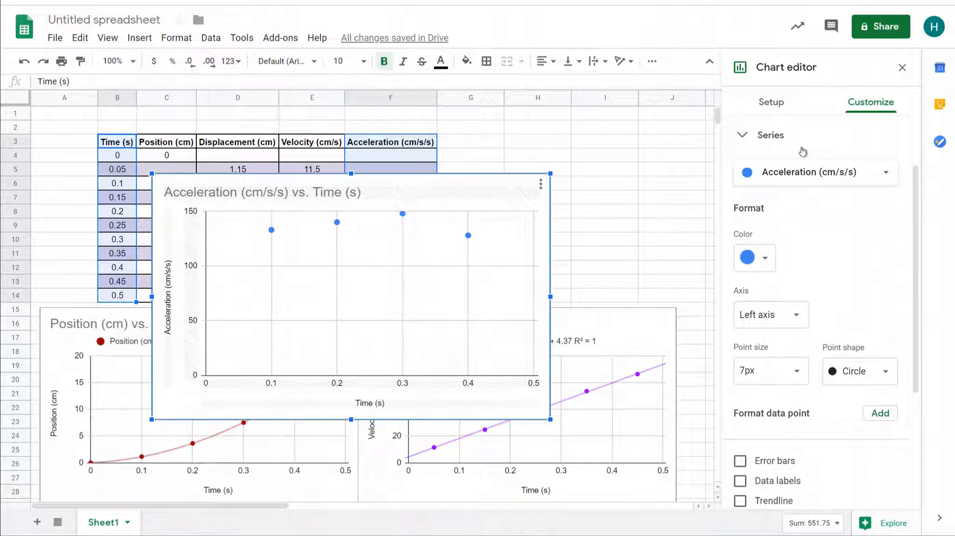
scroll(794, 373, down, 3)
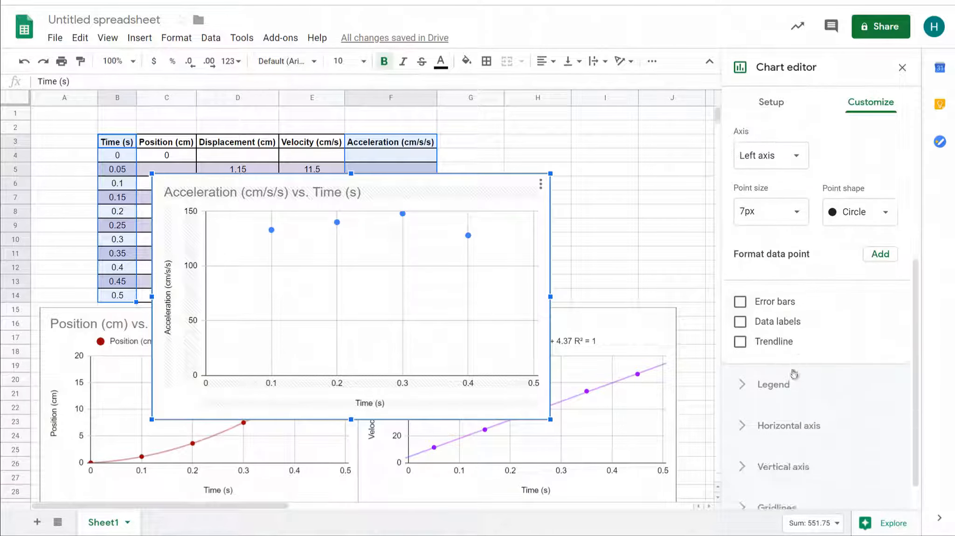
click(768, 344)
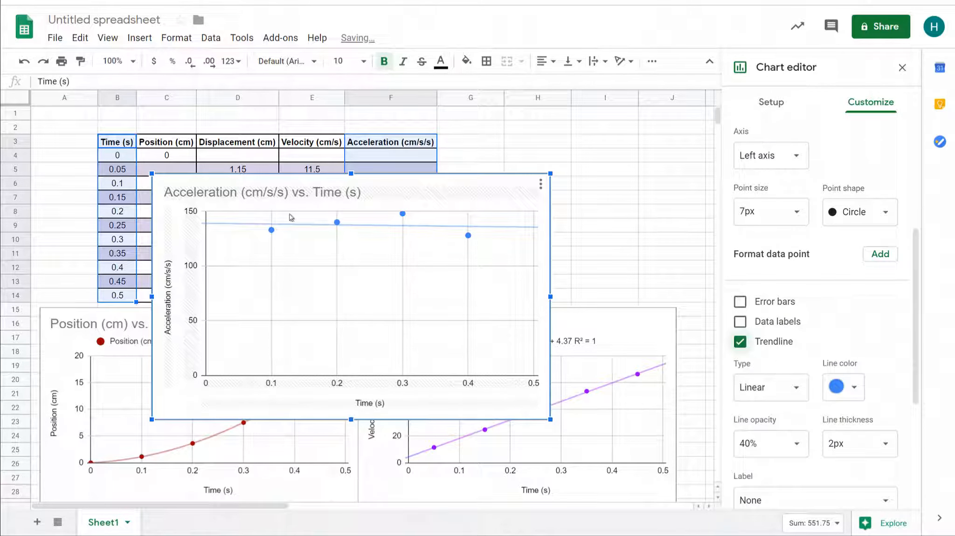
scroll(792, 351, down, 3)
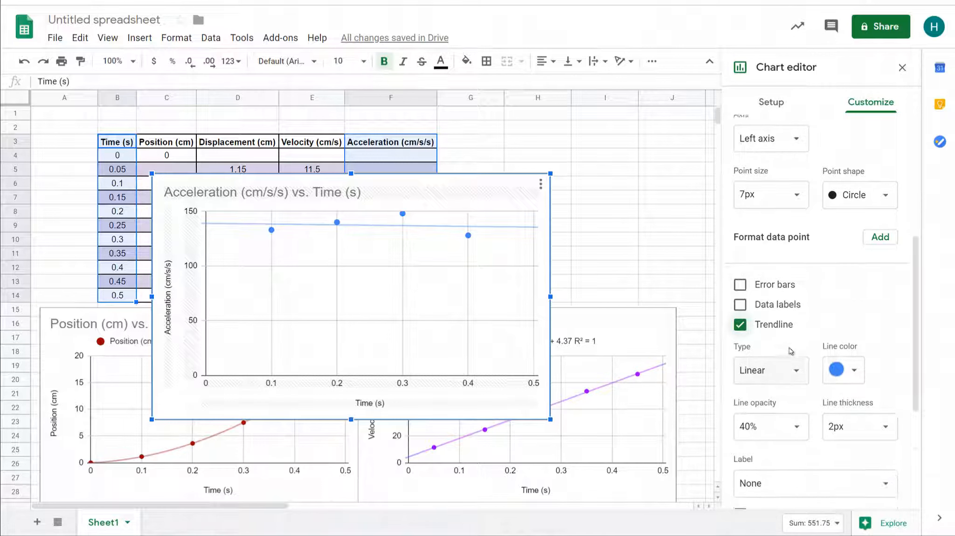
click(767, 373)
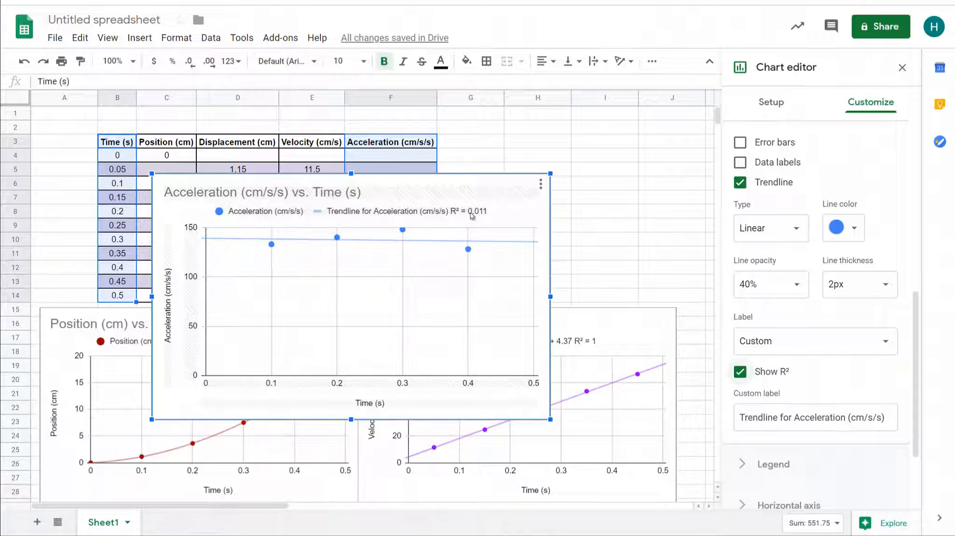
Step: Shrink the Acceleration vs. Time chart and place it directly below the Position vs. Time chart at row 29, matching its size
drag(550, 173, 463, 233)
scroll(463, 309, down, 3)
scroll(443, 297, down, 1)
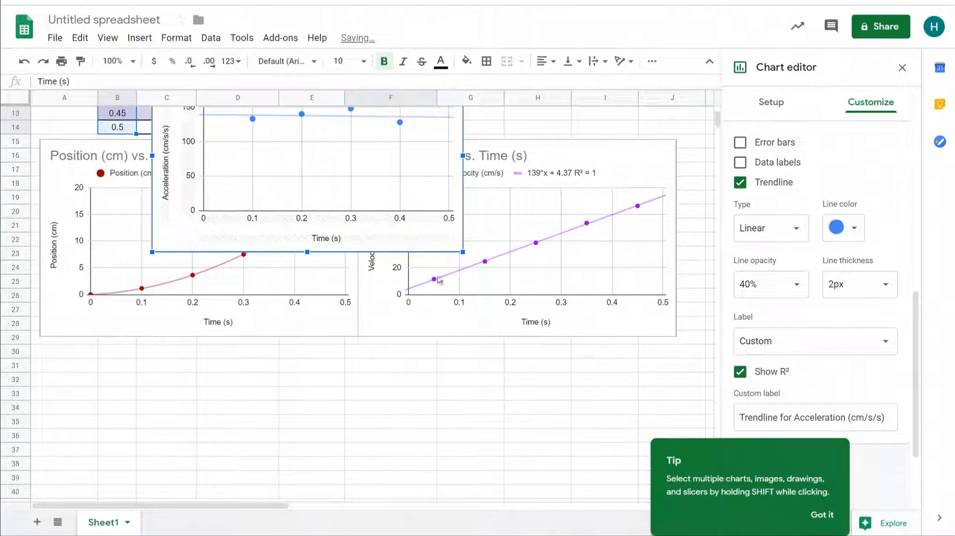
drag(461, 215, 350, 496)
scroll(418, 432, down, 2)
drag(354, 444, 358, 448)
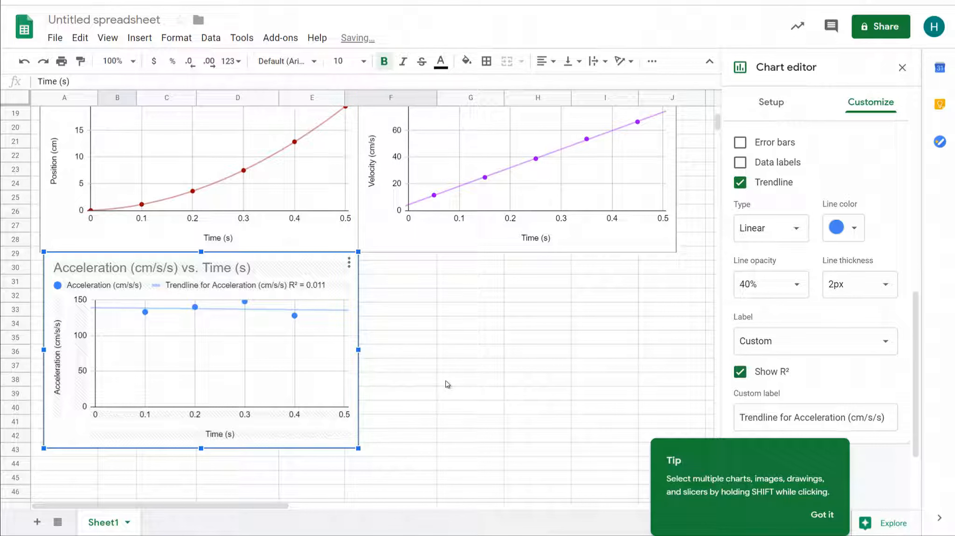
Step: Try to set the line color of the Acceleration trendline to cyan
scroll(446, 382, up, 2)
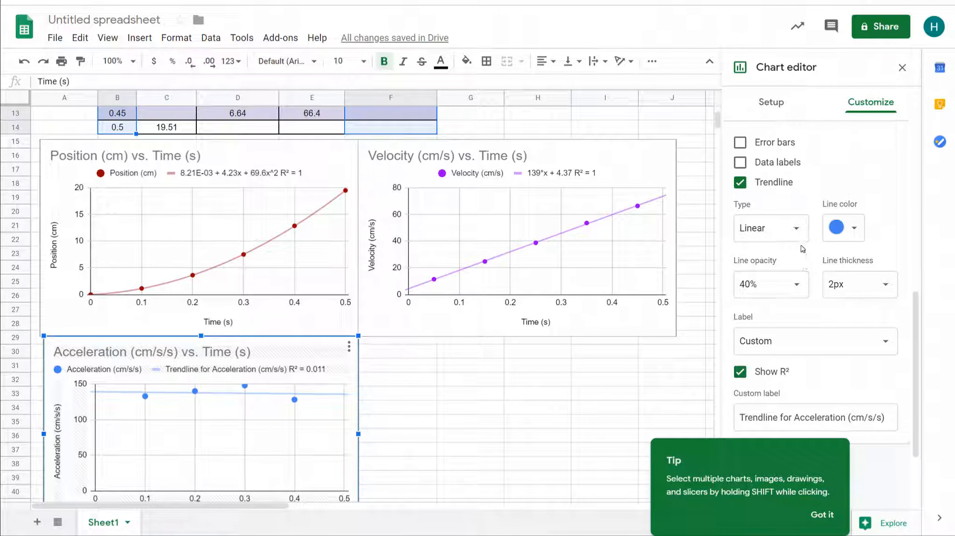
click(853, 236)
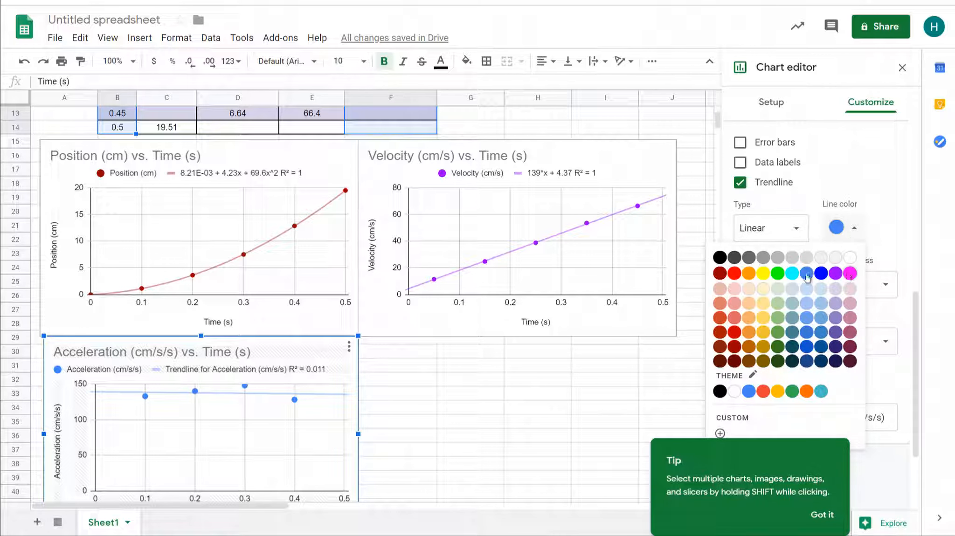
click(792, 274)
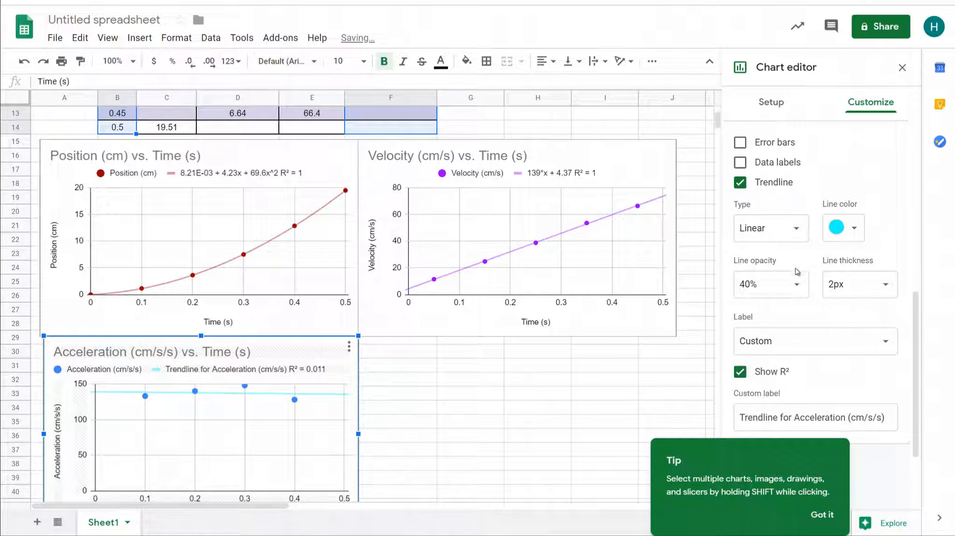
key(Escape)
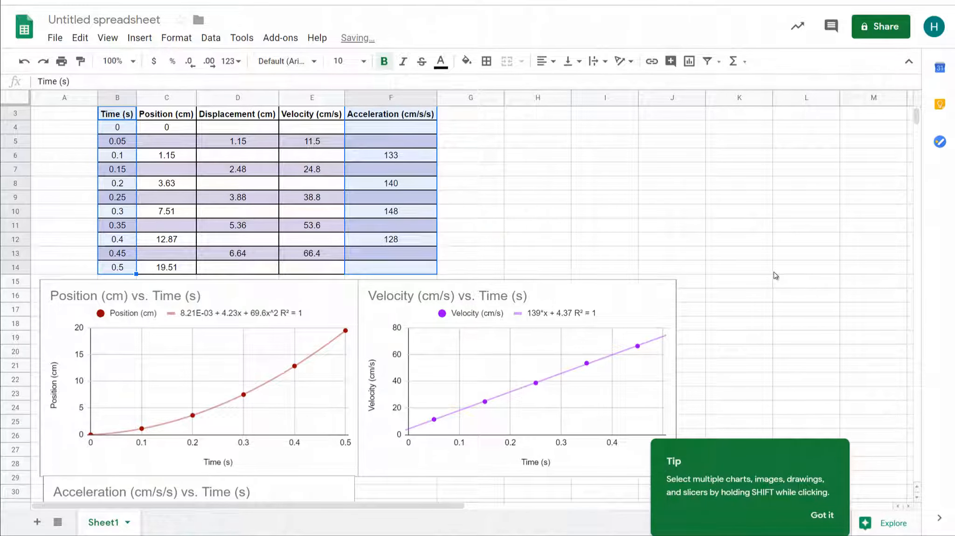
Step: Set the color of the Acceleration (cm/s/s) series to cyan
scroll(774, 275, down, 4)
click(292, 373)
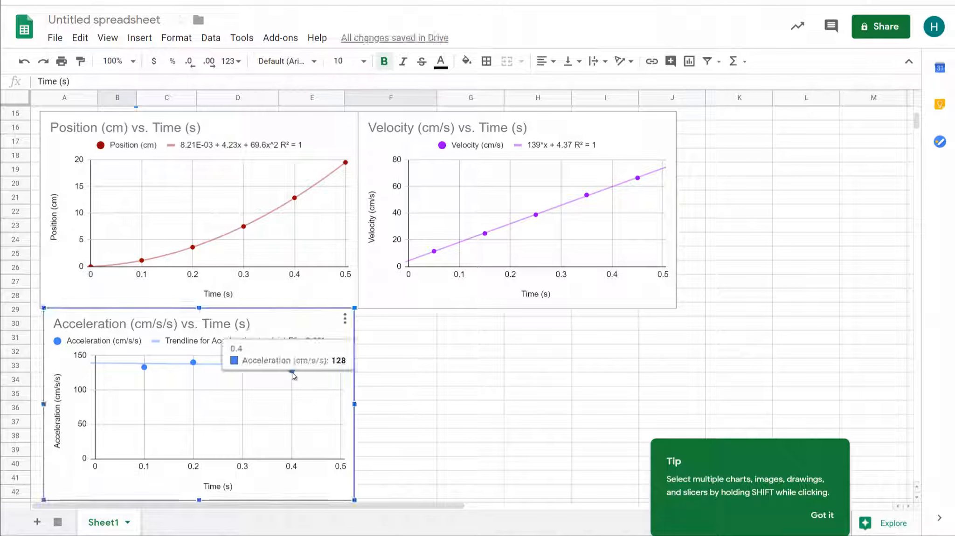
double_click(292, 373)
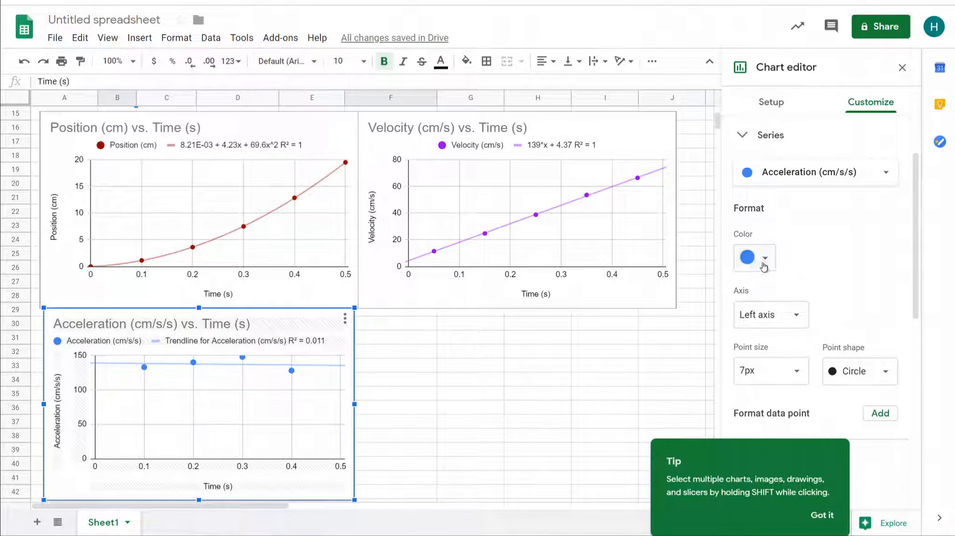
click(763, 261)
click(820, 325)
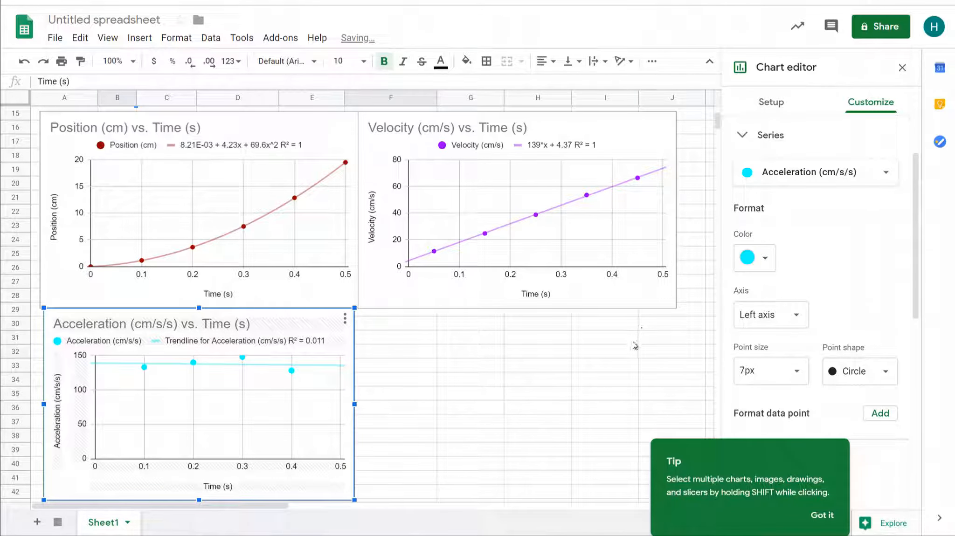
click(635, 343)
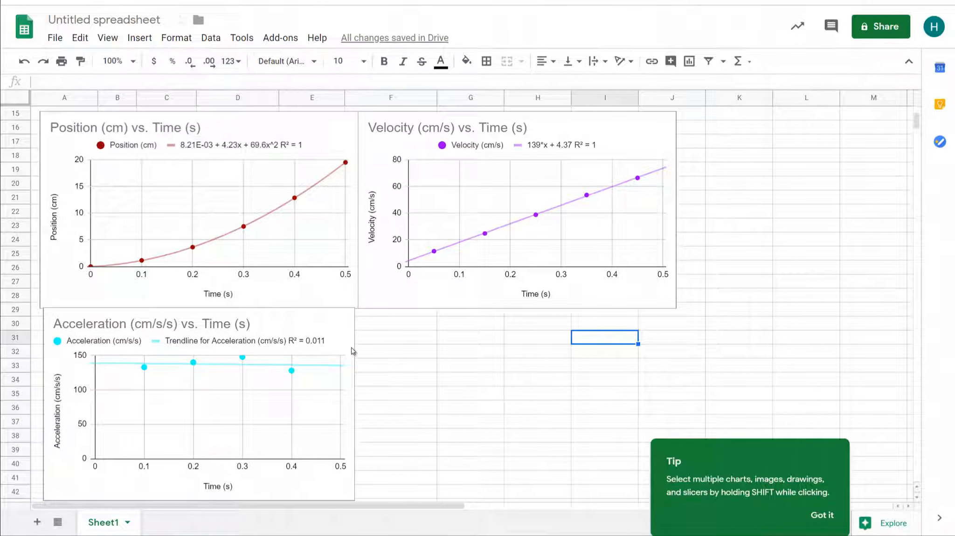
Step: Change the color of the Acceleration (cm/s/s) series to blue
click(292, 372)
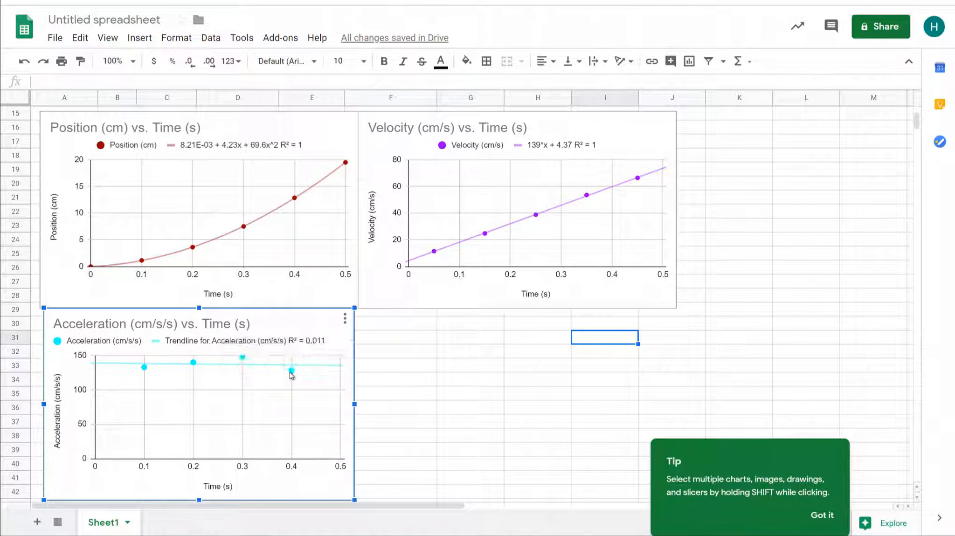
double_click(291, 371)
click(765, 259)
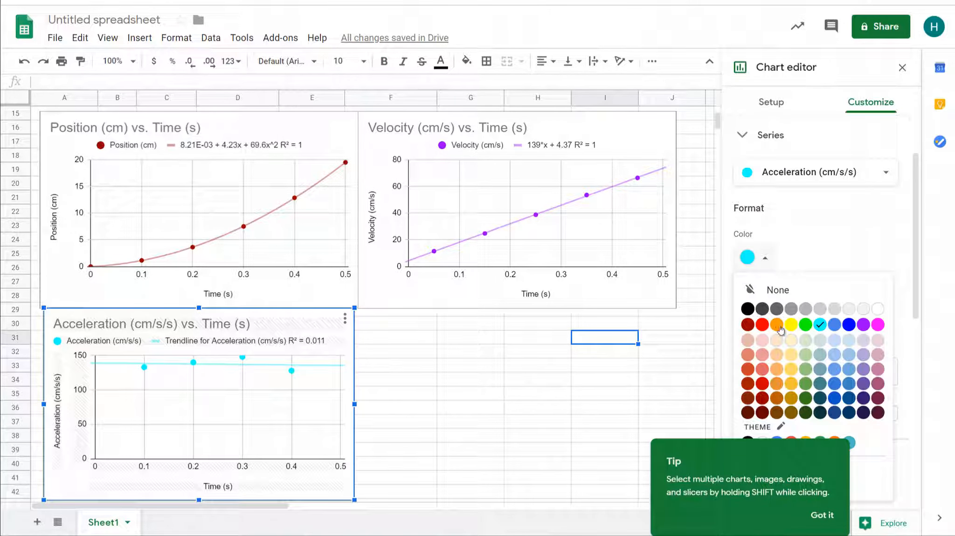
click(849, 326)
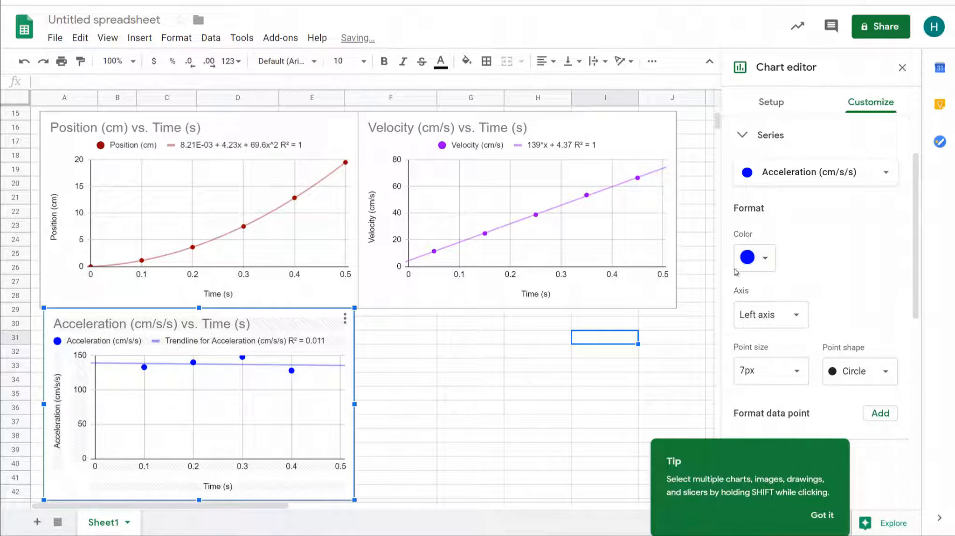
click(524, 406)
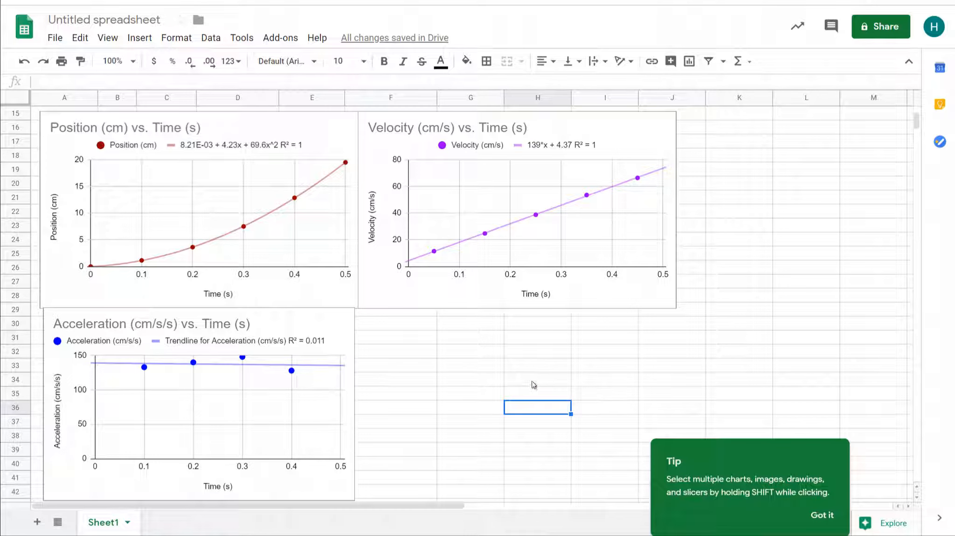
Step: Enter the heading "Displacement analysis" in cell G32 and the label "v-t graph" in cell G33
scroll(533, 384, up, 5)
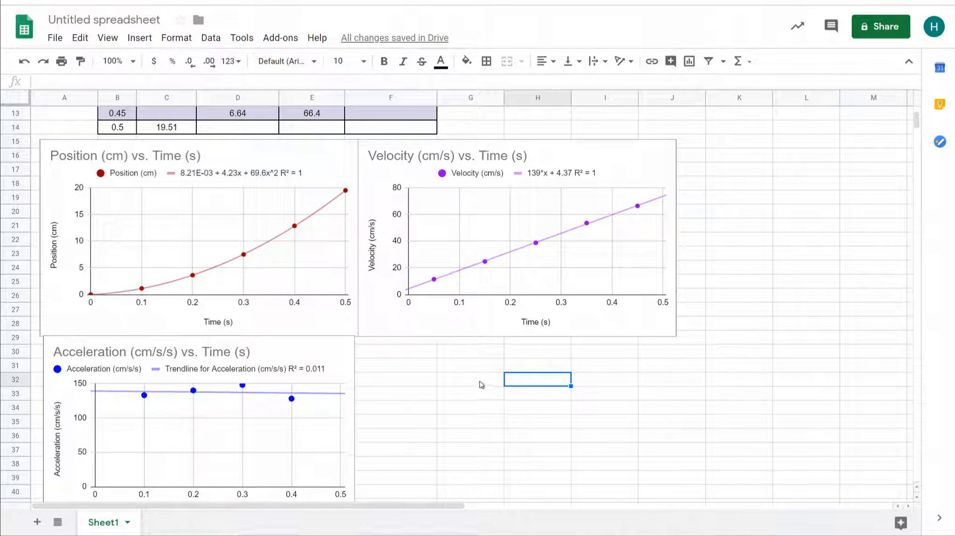
click(480, 384)
text(D)
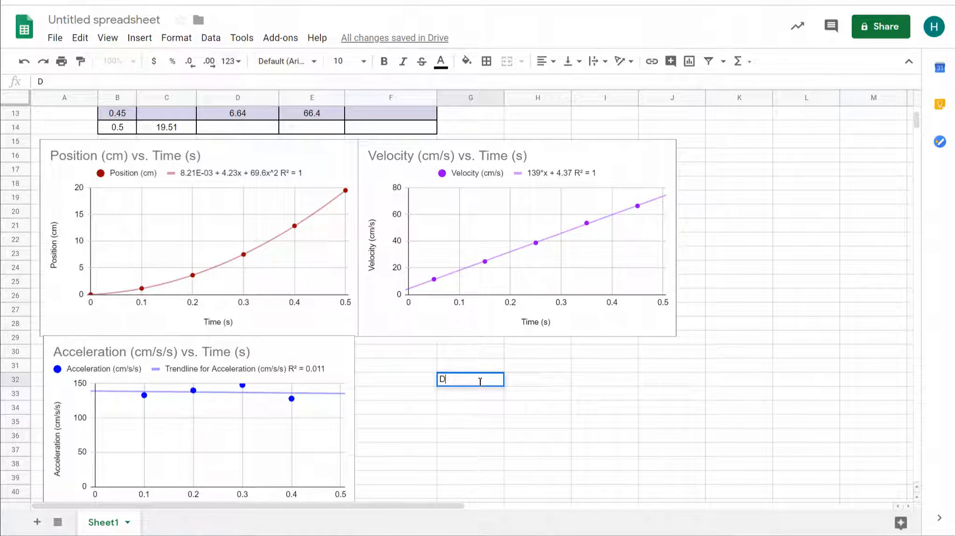
text(sisplacement an)
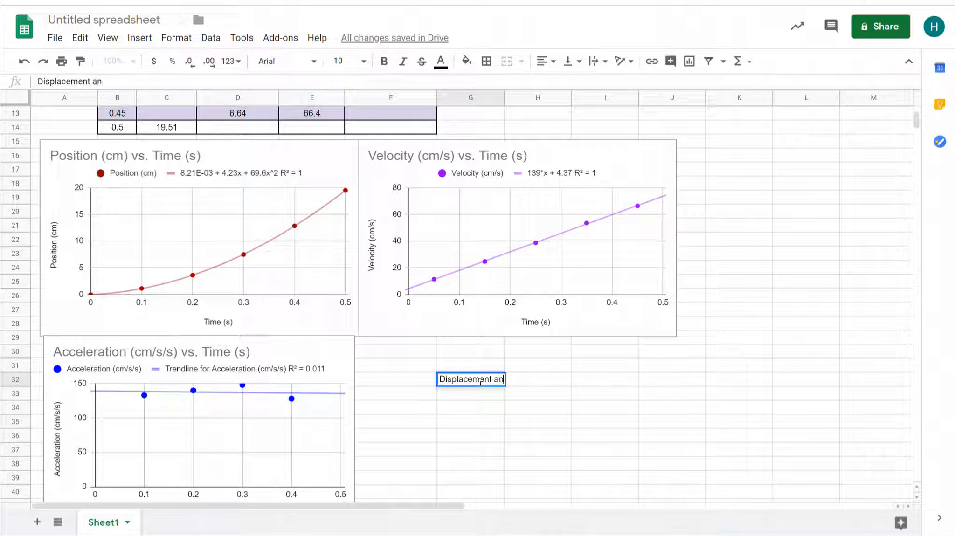
text(alysis)
key(Return)
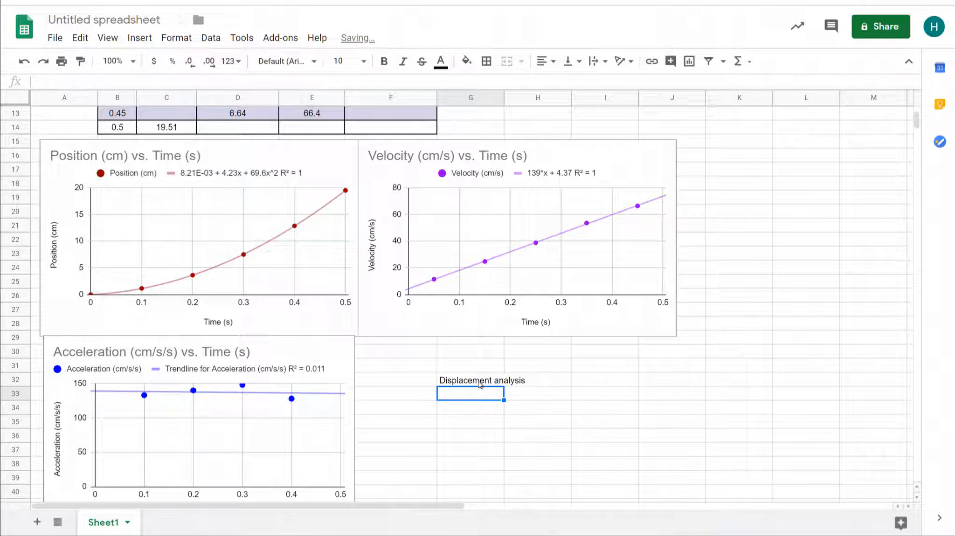
text(v-t graph)
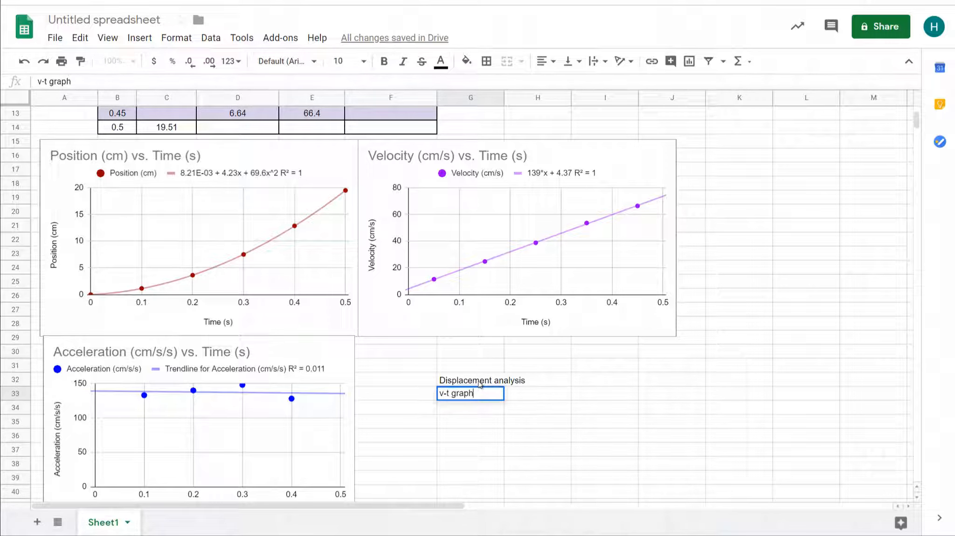
key(Tab)
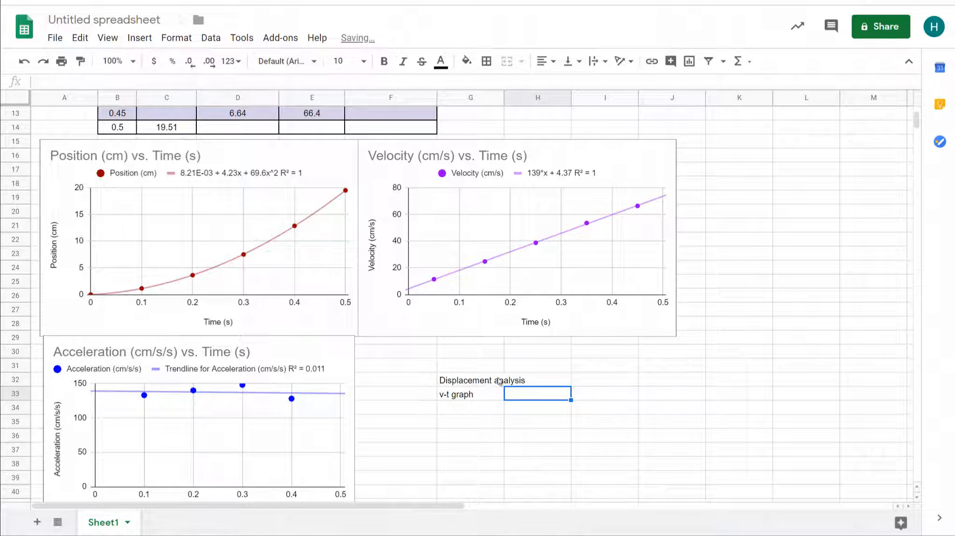
Step: Extend the heading in cell G32 to read "Displacement analysis 0-0.4 s"
click(499, 383)
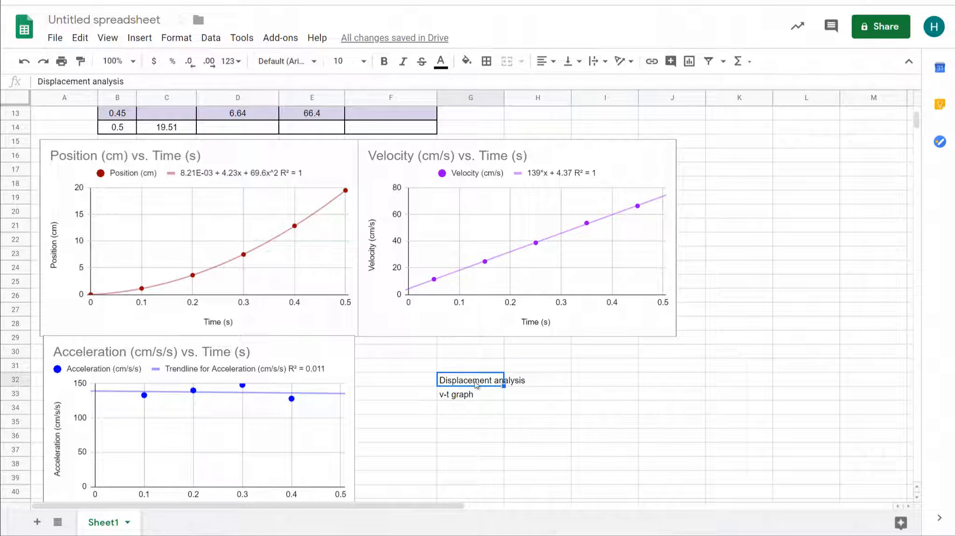
click(217, 86)
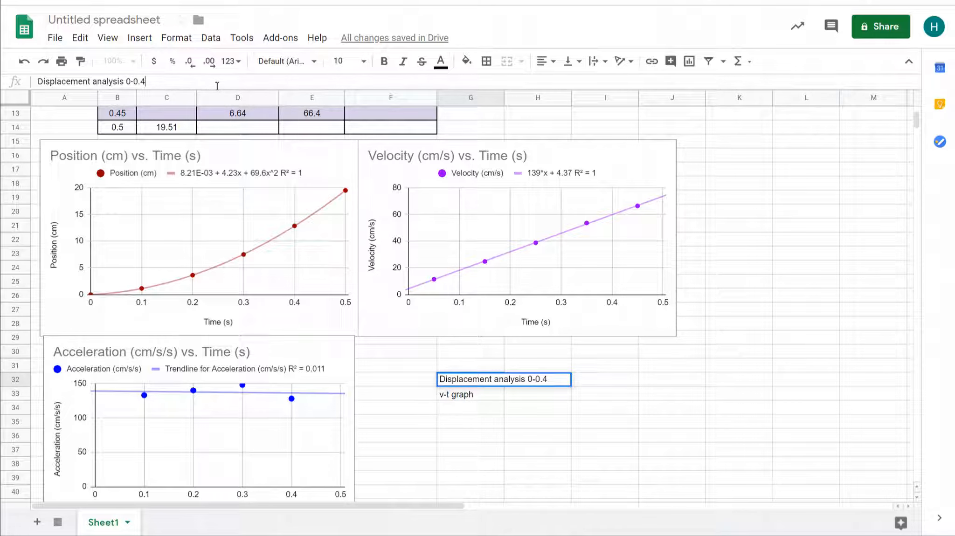
key(Return)
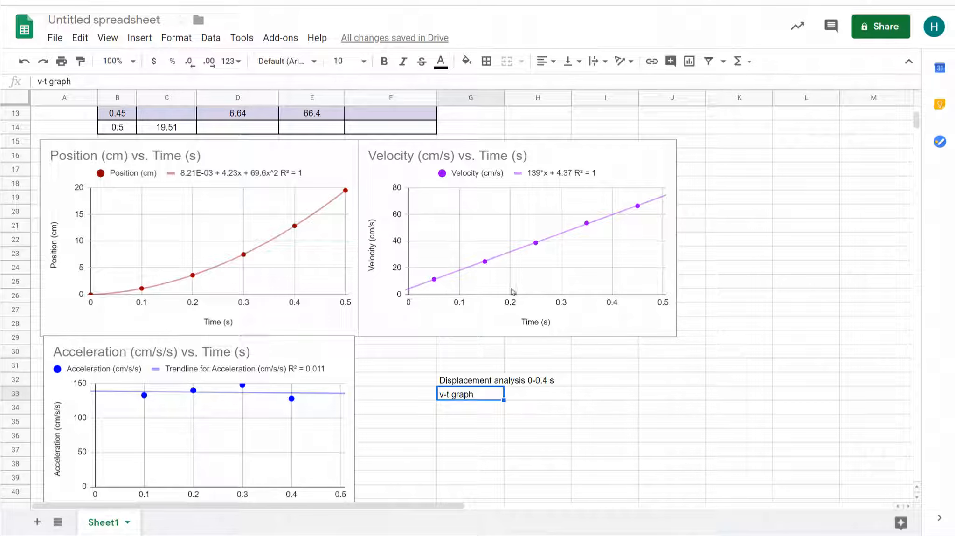
Step: Calculate the v-t graph displacement in cell H33 with the formula =56*0.4/2+4*0.4
click(527, 395)
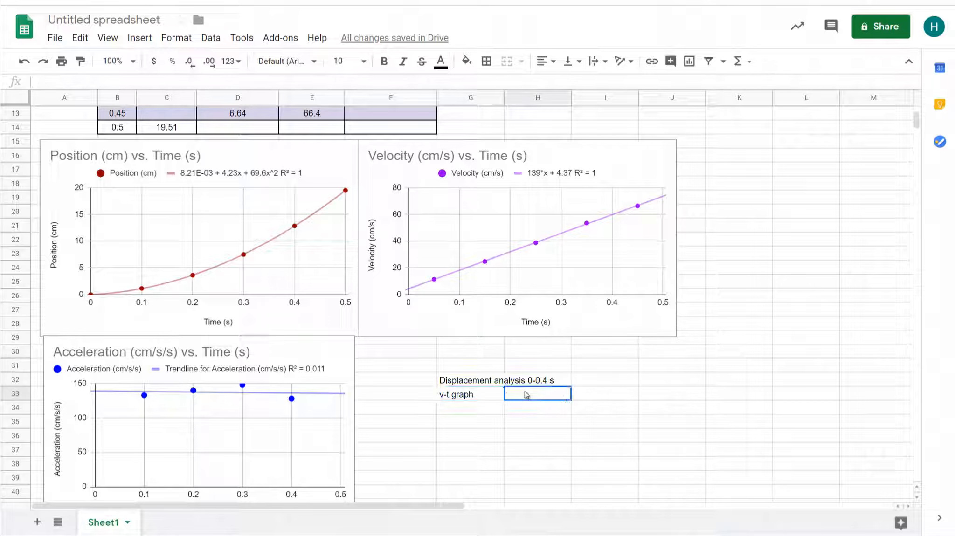
text(=)
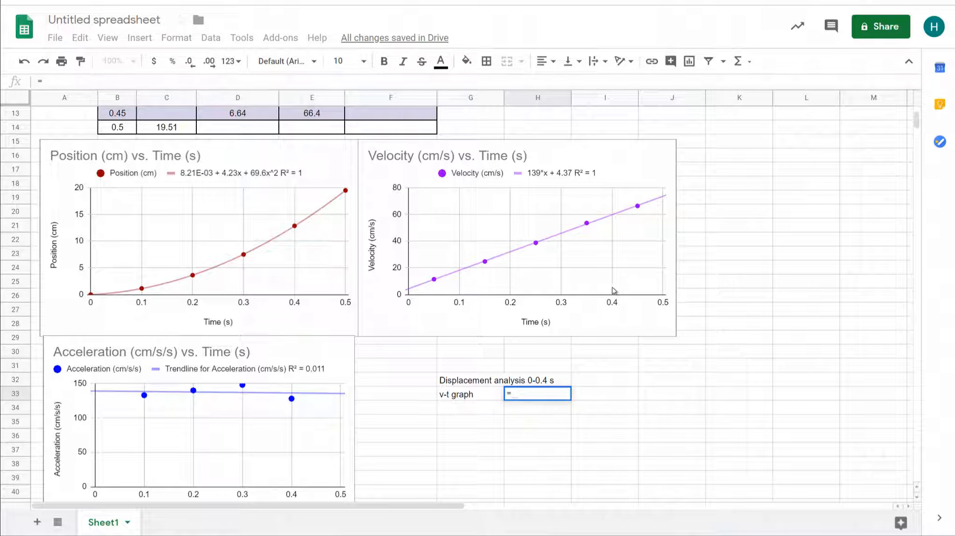
text(56)
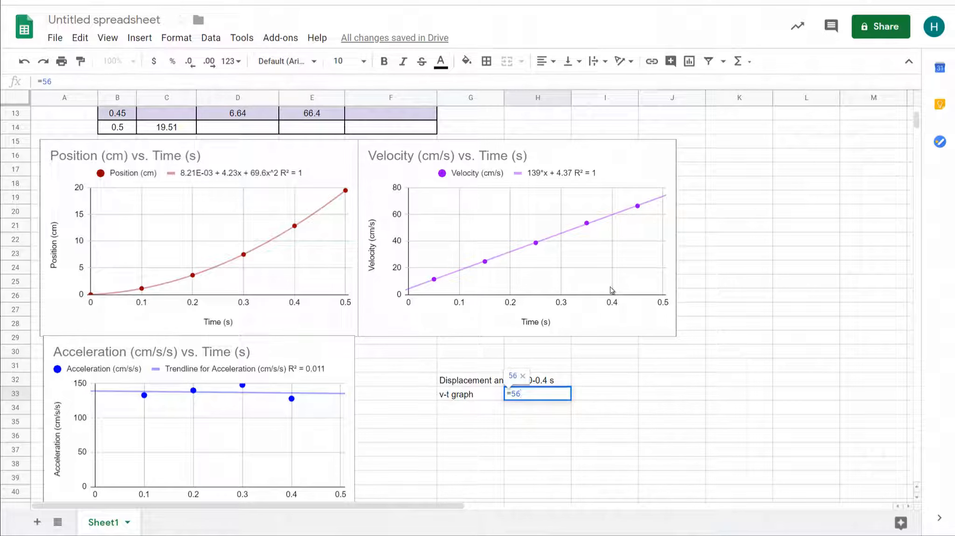
text(*)
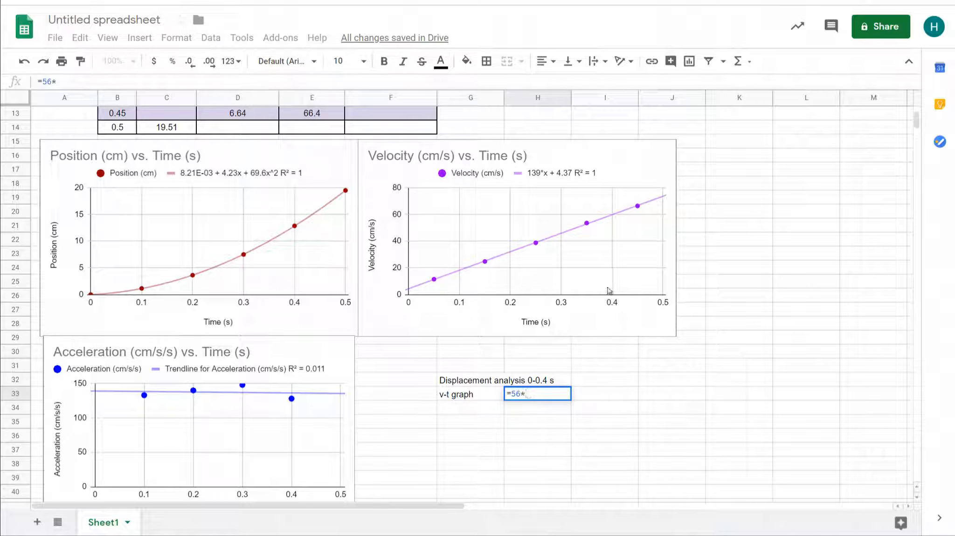
text(0.4)
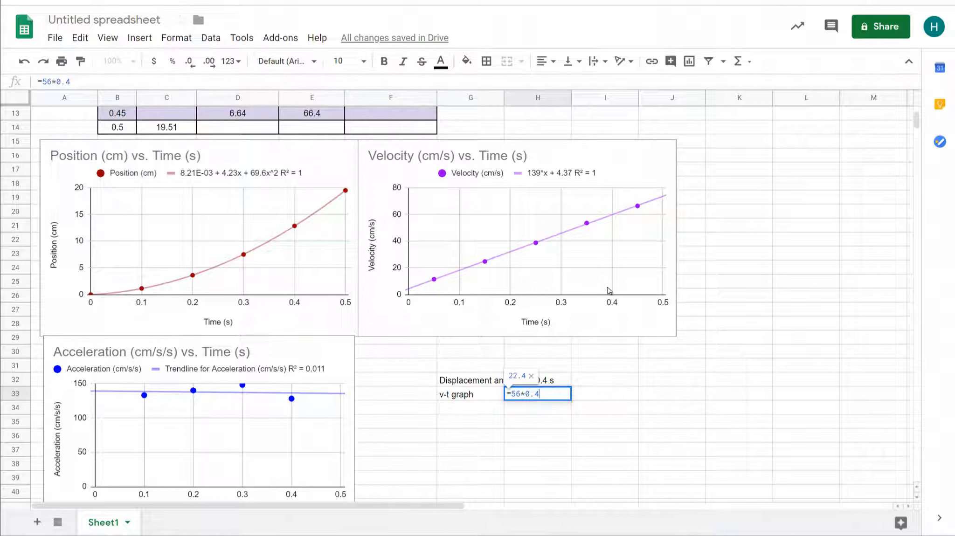
text(/2)
text(+)
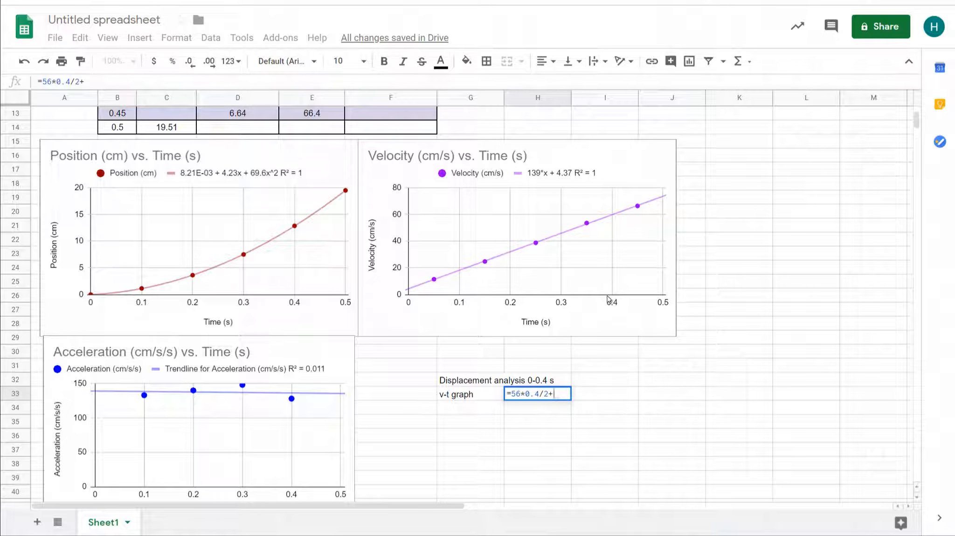
text(4*0.4)
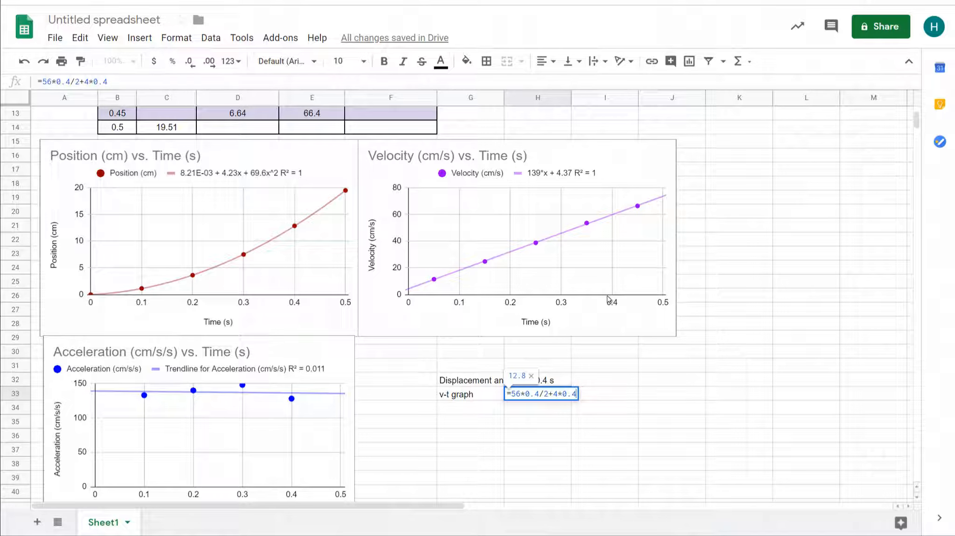
key(Return)
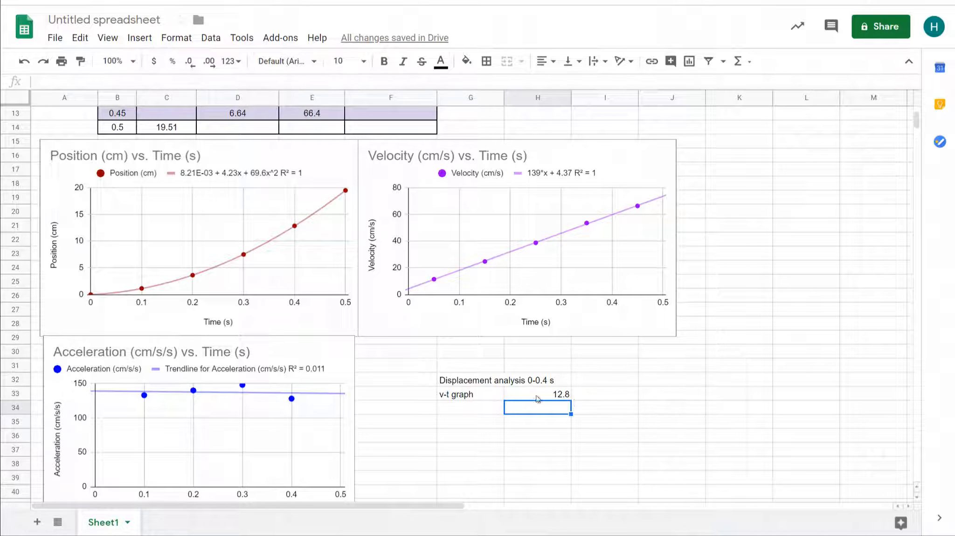
Step: Enter the label "p-t" in cell G34 and the displacement =12.87 in cell H34
click(487, 410)
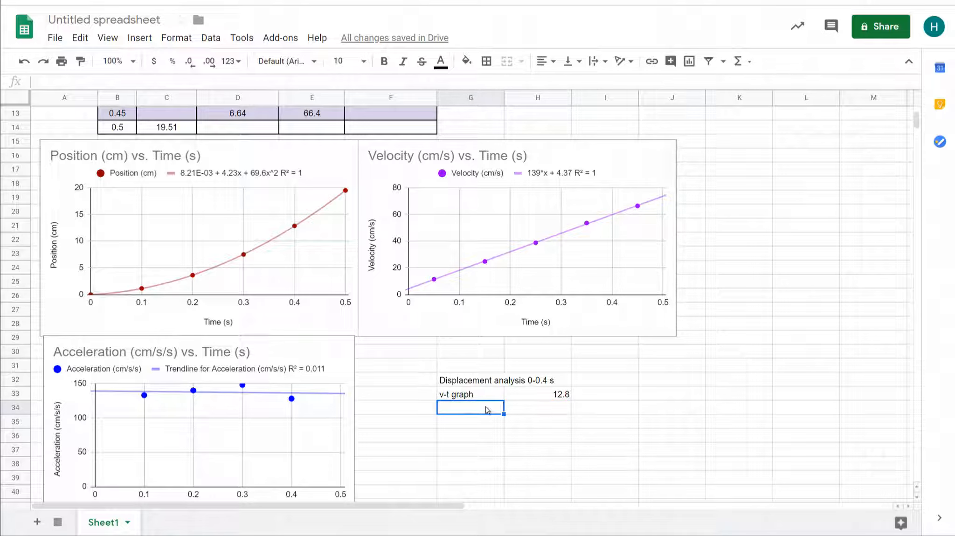
text(p-t)
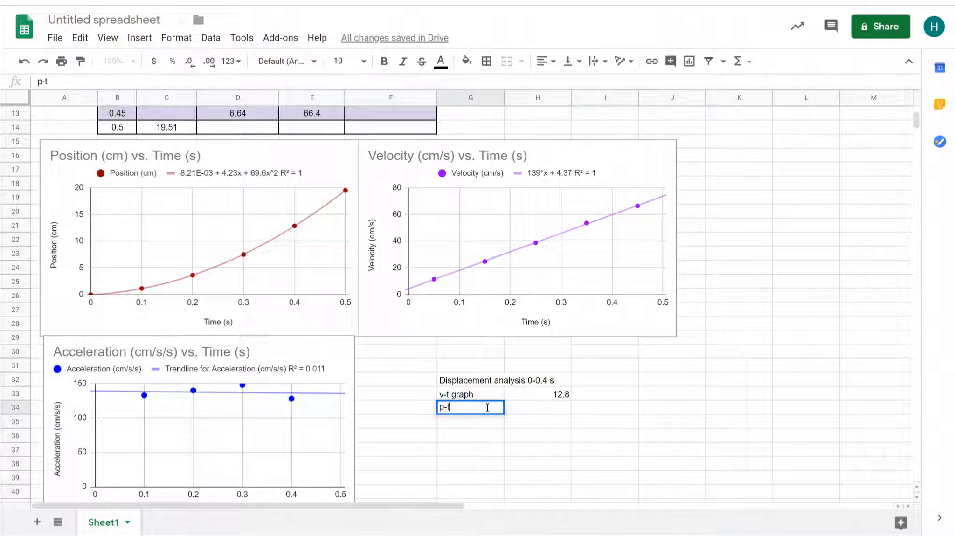
key(Tab)
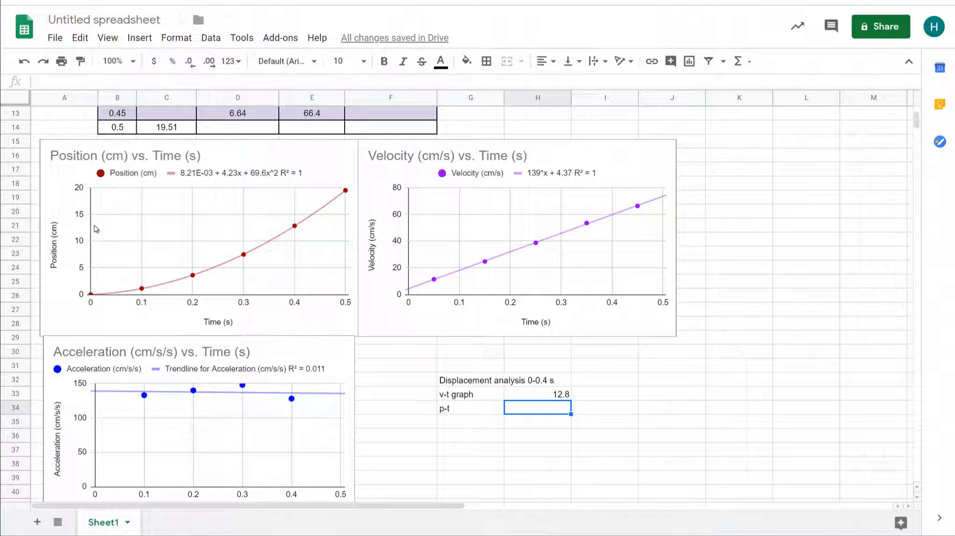
scroll(270, 268, up, 3)
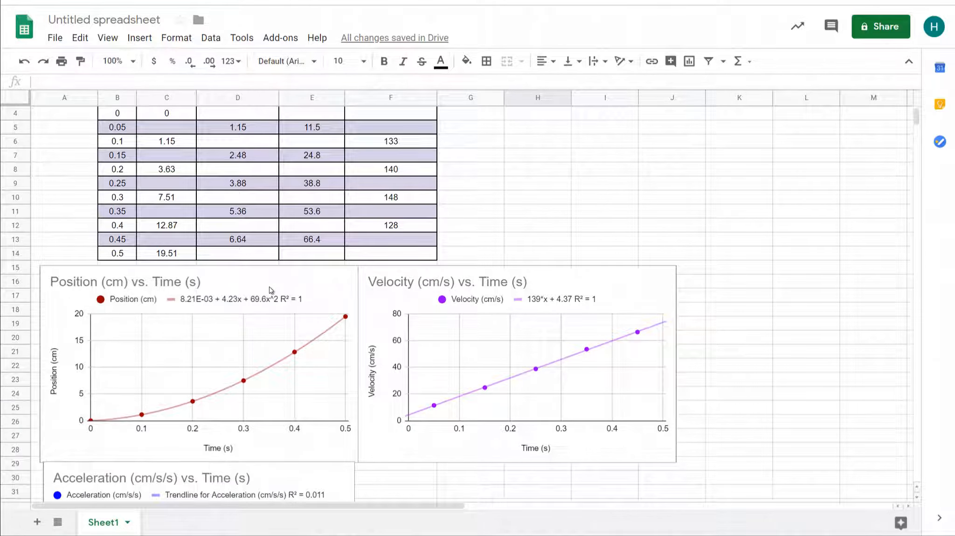
scroll(269, 290, up, 1)
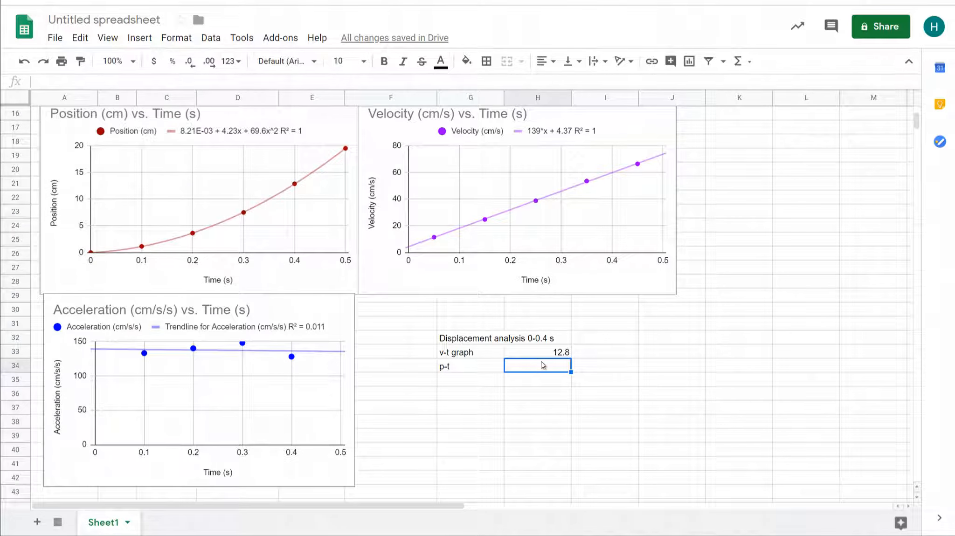
text(=12.87)
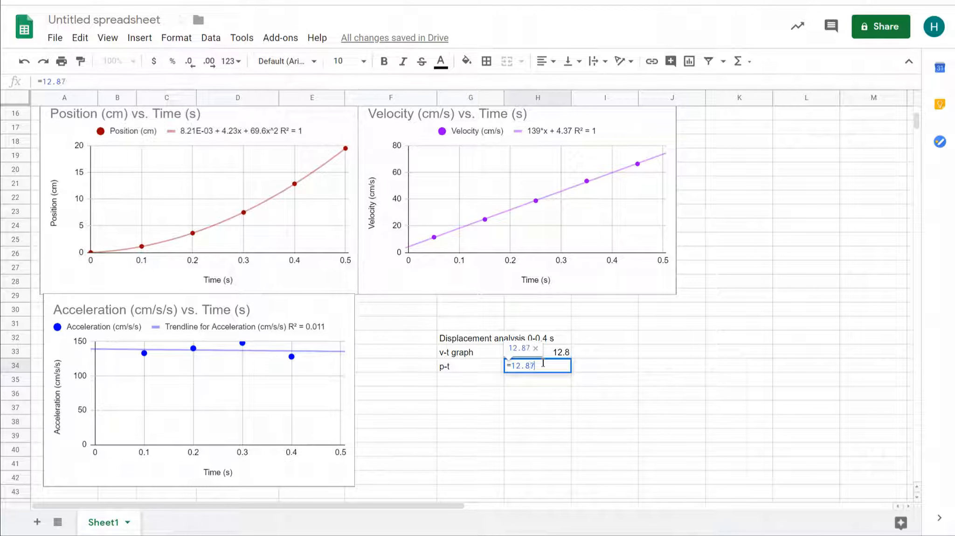
key(Return)
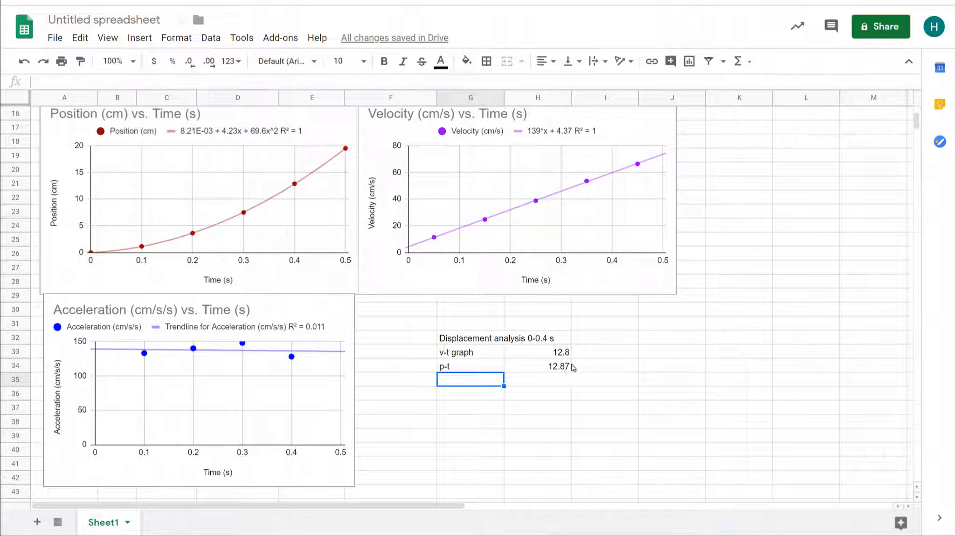
click(585, 354)
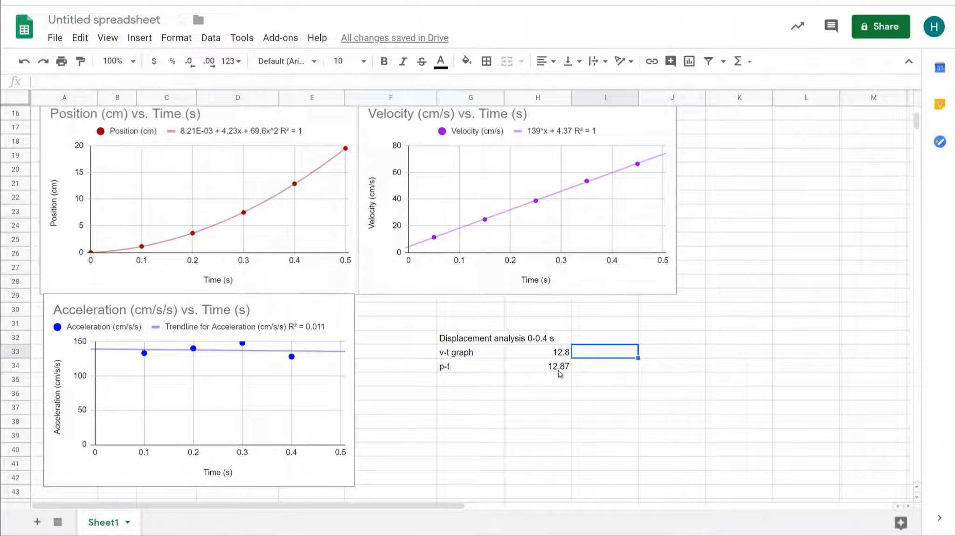
Step: Enter the label "%error" in cell G36
click(467, 393)
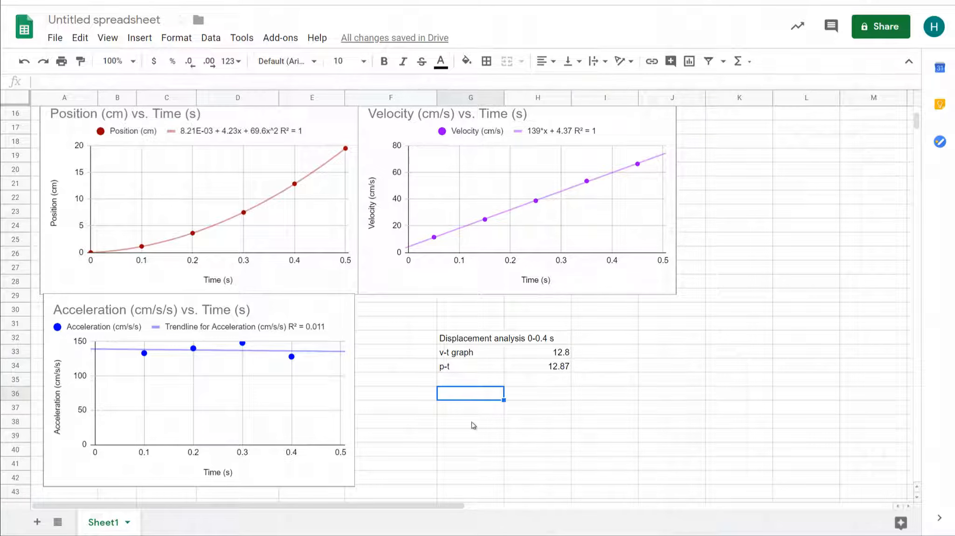
text(%error)
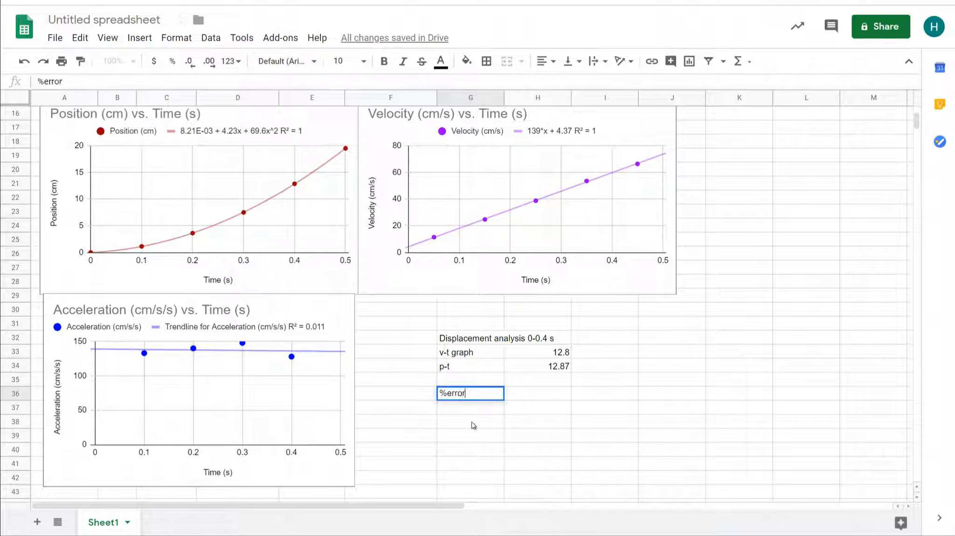
key(Tab)
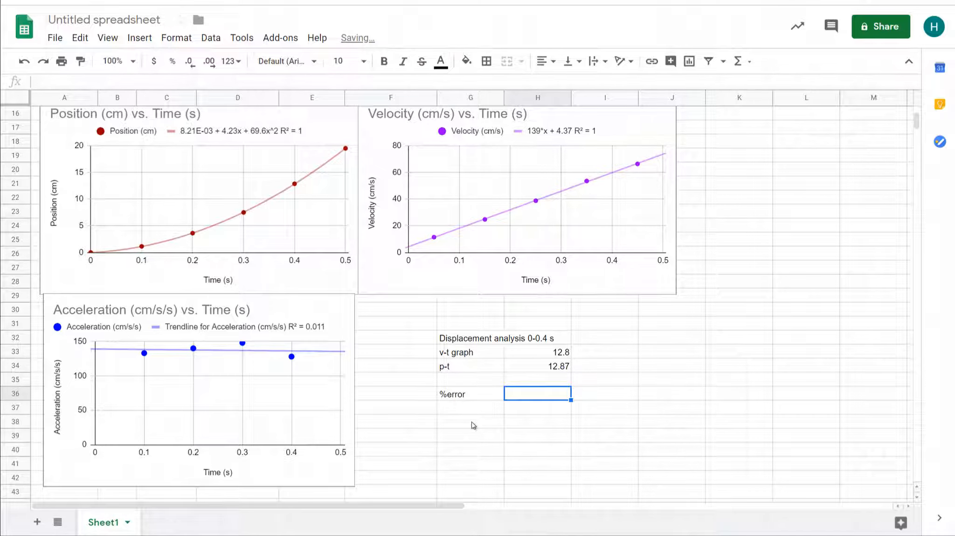
Step: Calculate the relative error between both displacements in cell H36 with the formula =abs((H34-H33)/H34)
text(=absolut)
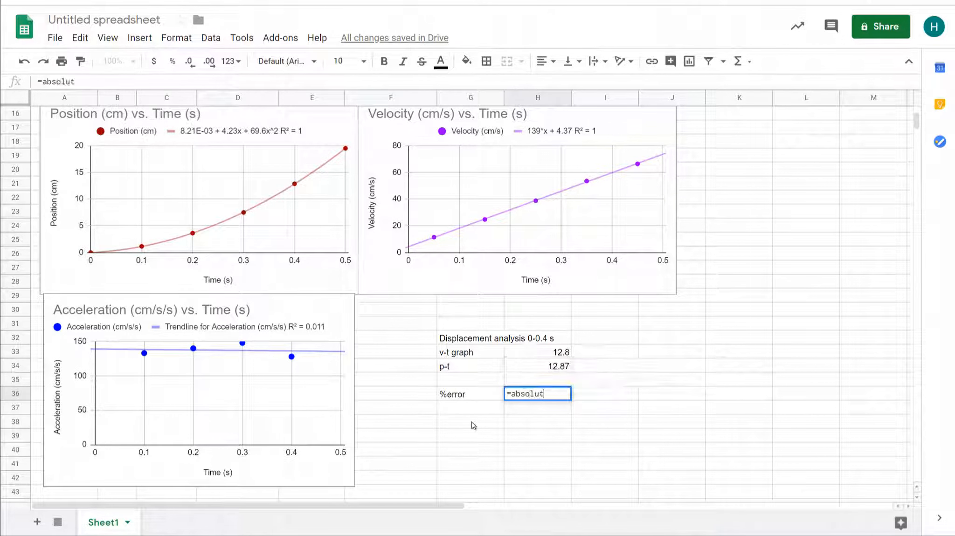
key(BackSpace)
key(BackSpace)
key(BackSpace)
key(BackSpace)
key(BackSpace)
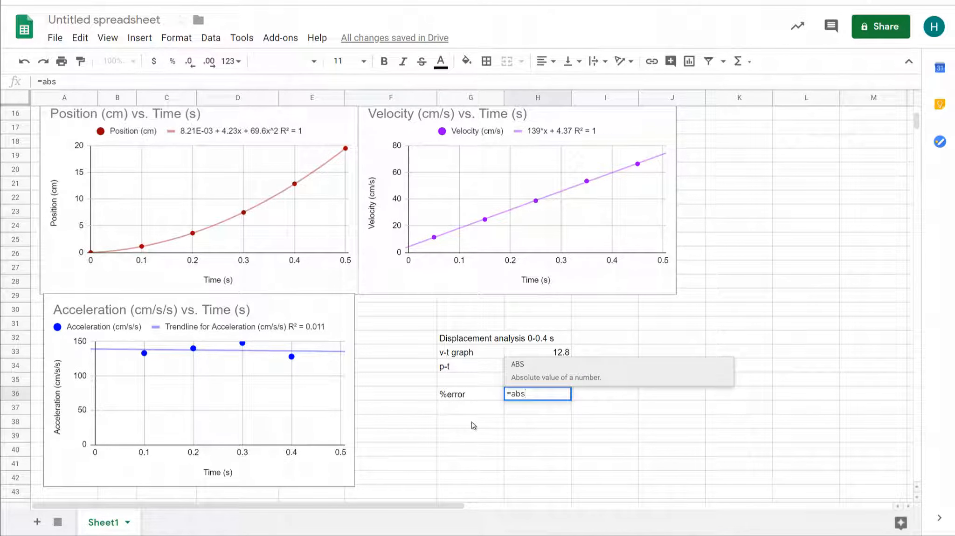
text(()
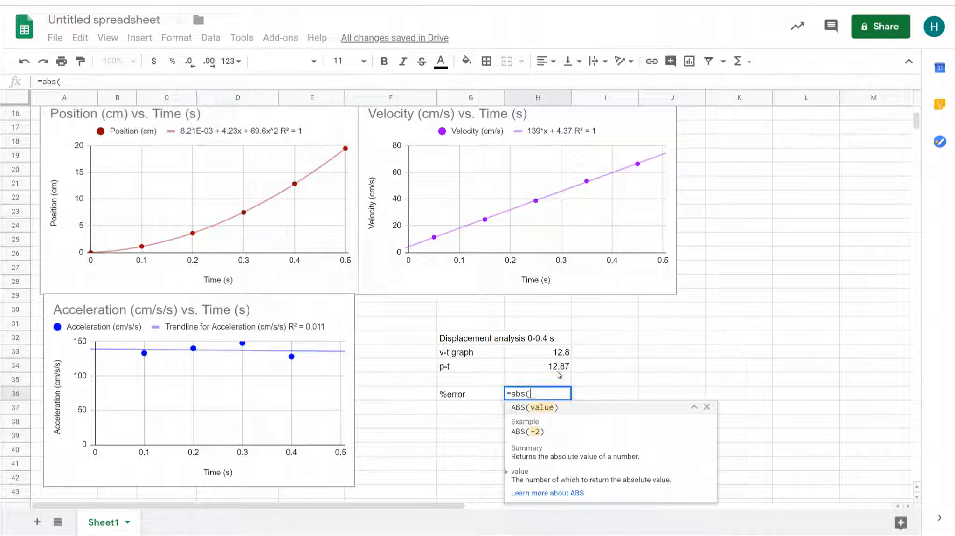
click(559, 370)
text(-)
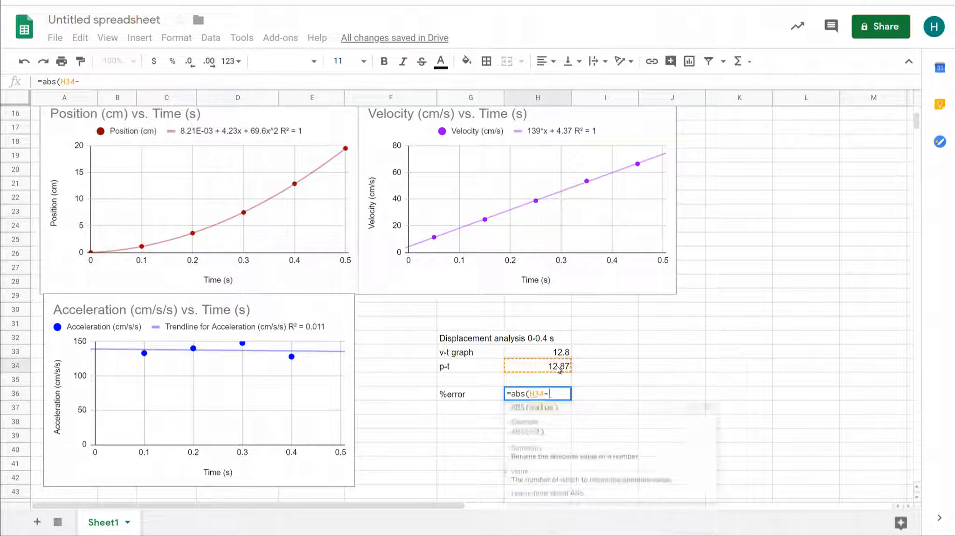
click(566, 356)
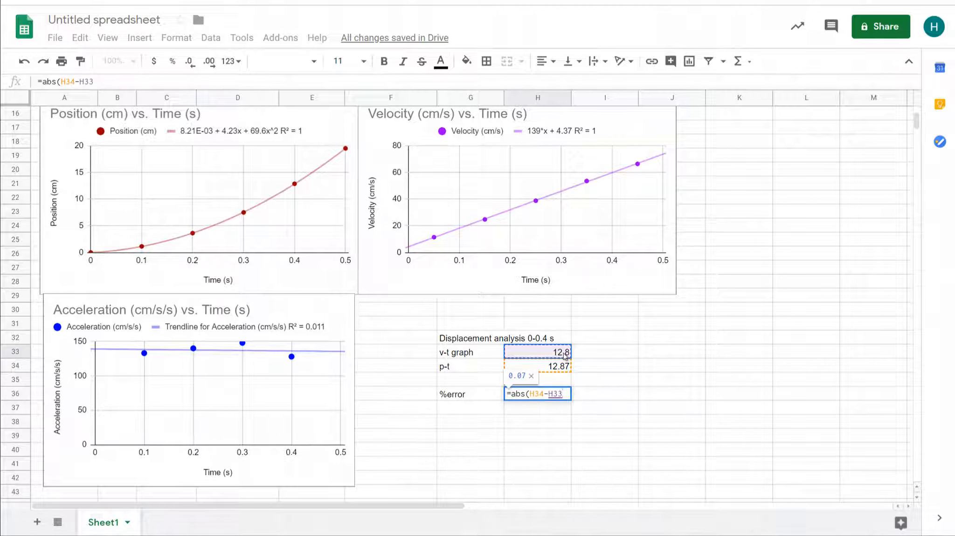
text())
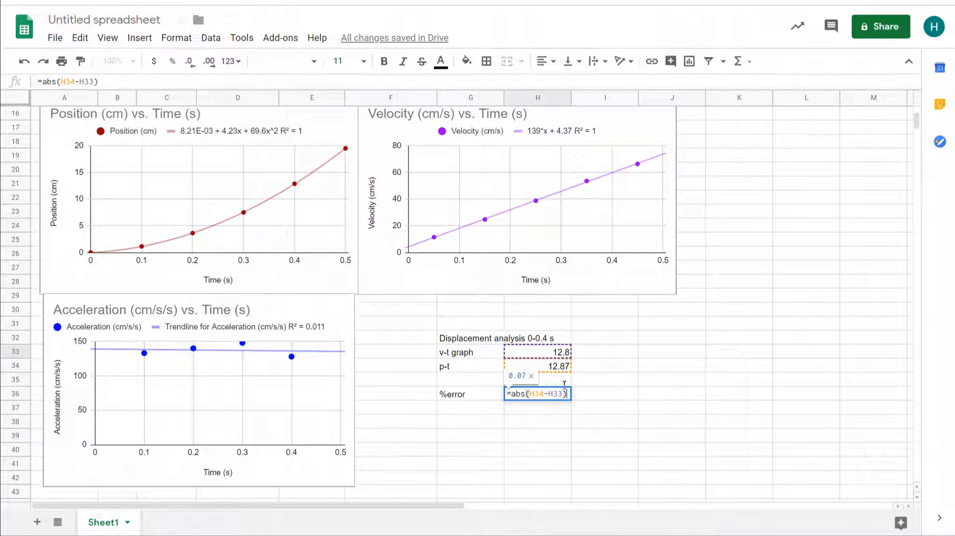
click(534, 394)
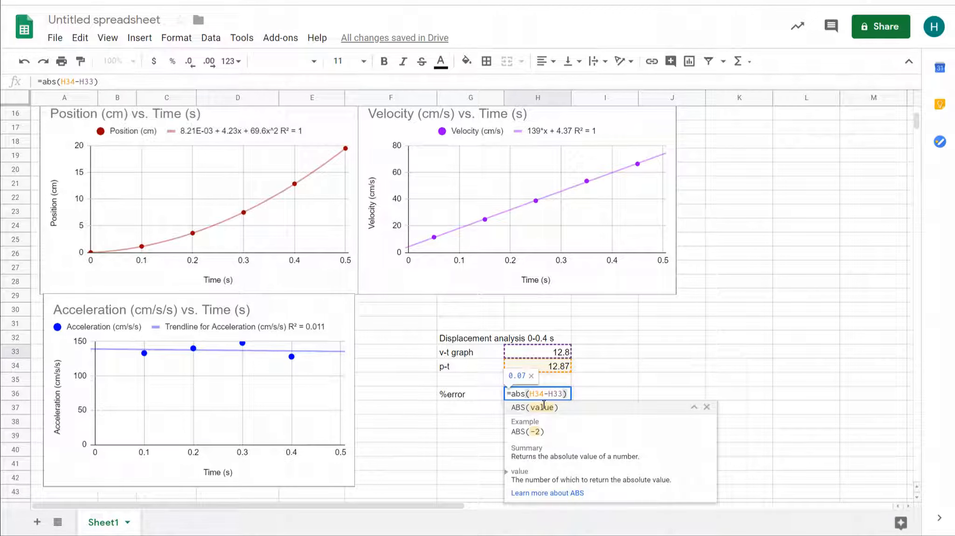
text(()
click(567, 395)
text()/)
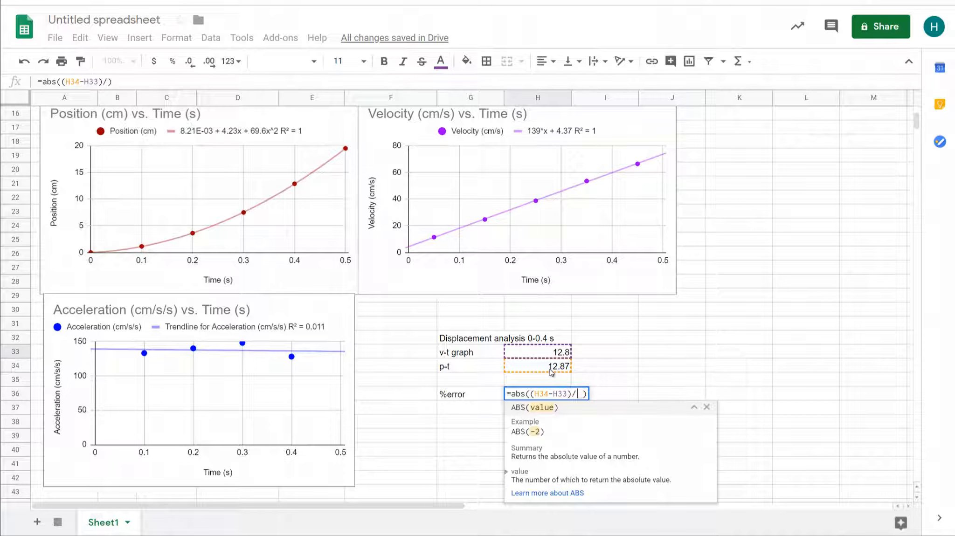
click(551, 370)
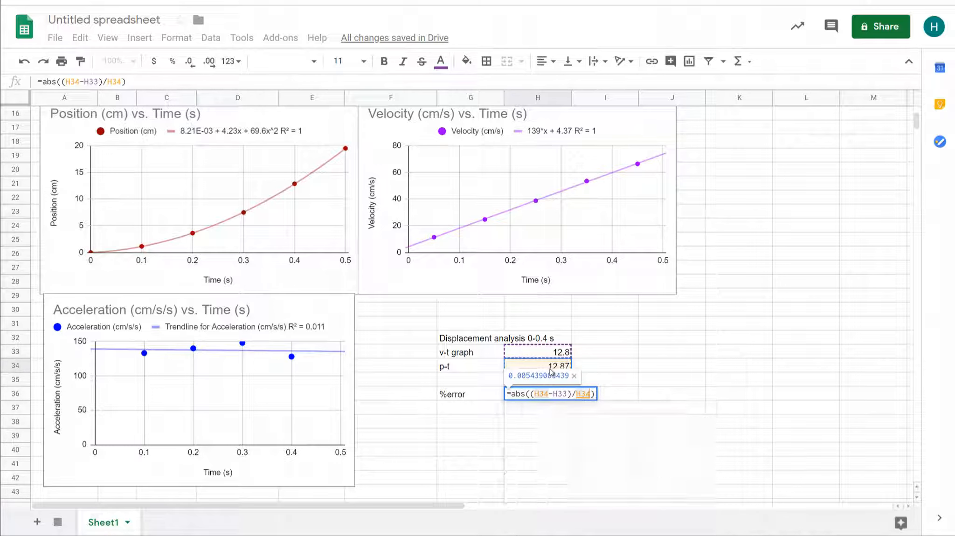
key(Return)
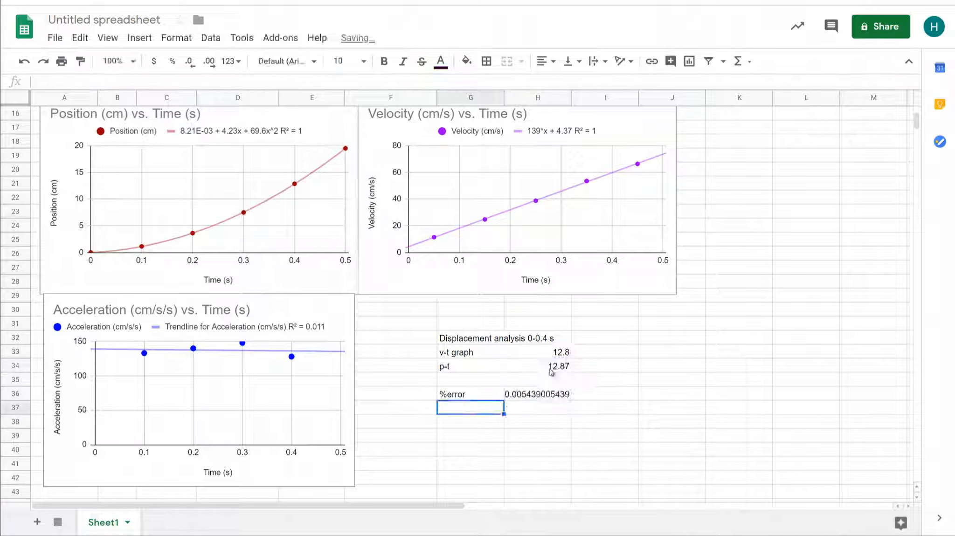
Step: Format the error value in cell H36 as a percent
key(Up)
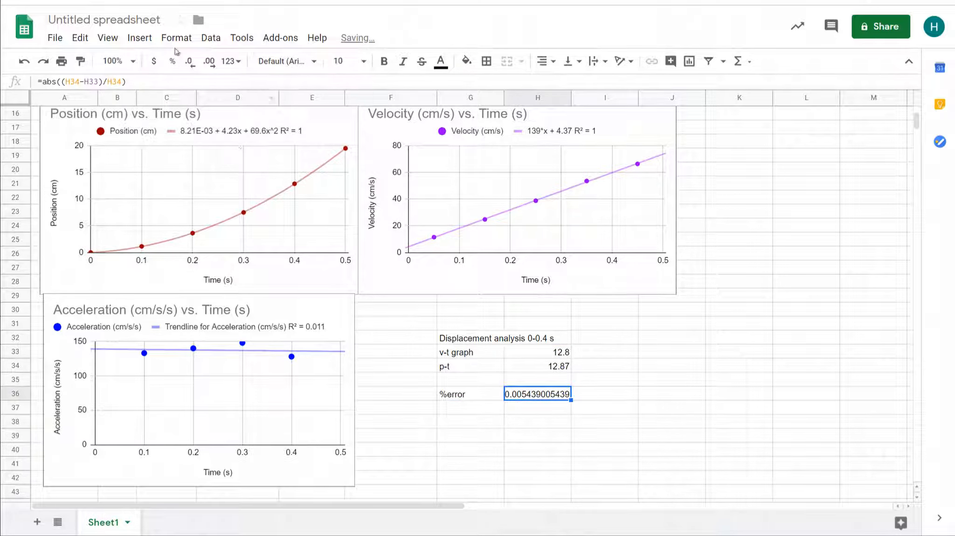
click(167, 39)
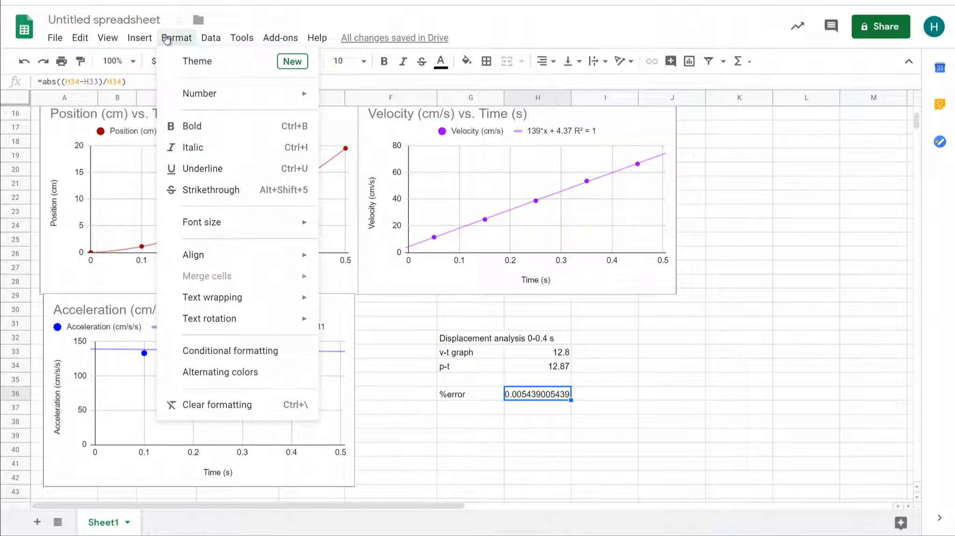
mouse_move(209, 95)
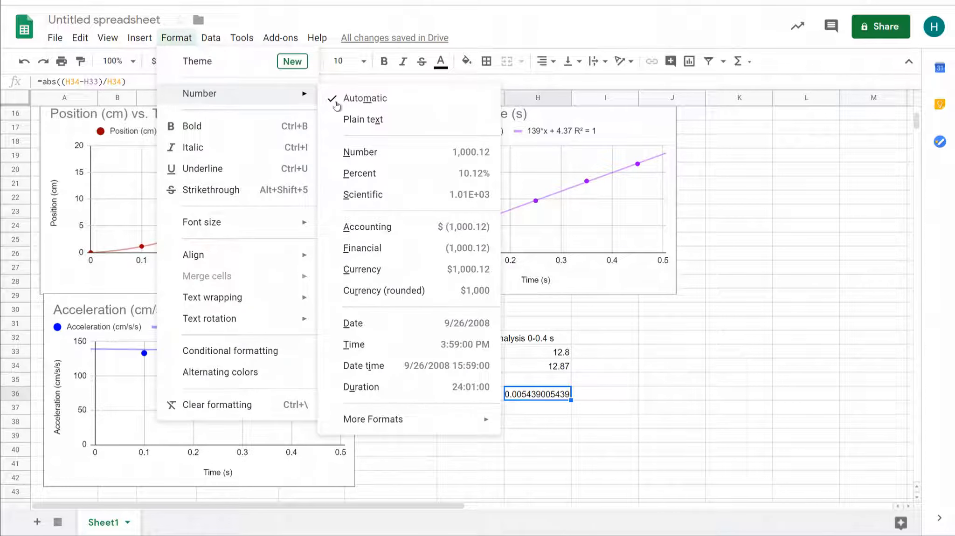
click(380, 174)
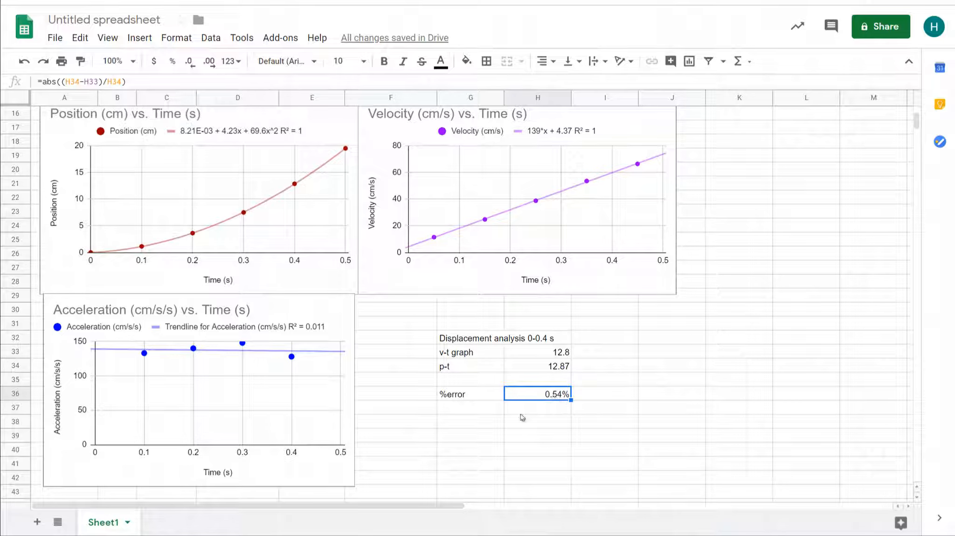
mouse_move(485, 535)
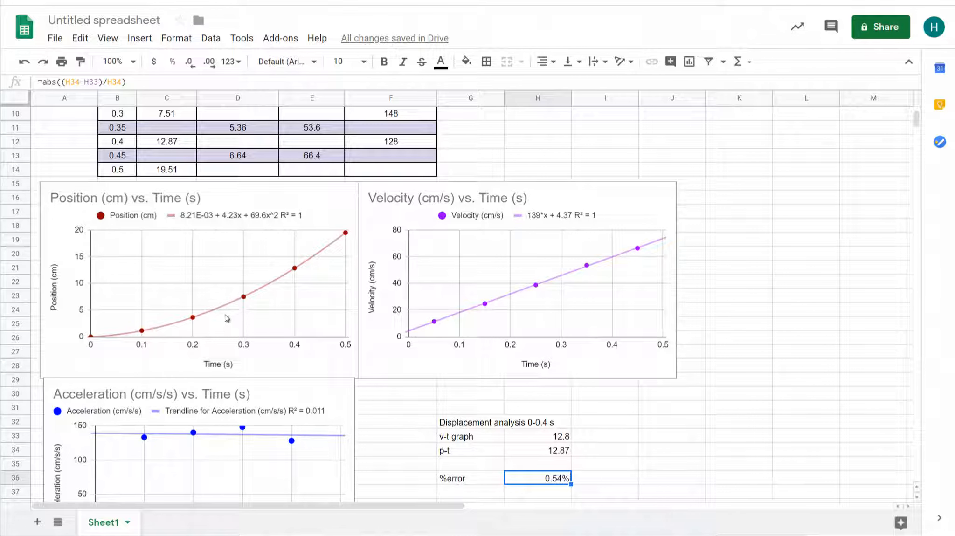
scroll(363, 397, down, 2)
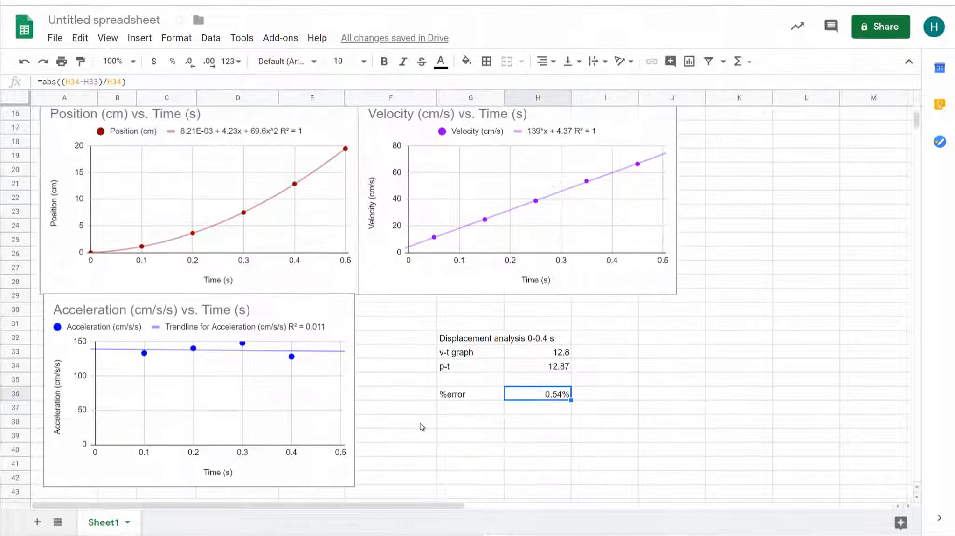
Step: Add an outer border around the displacement analysis block G32:H36
click(450, 434)
drag(461, 339, 530, 393)
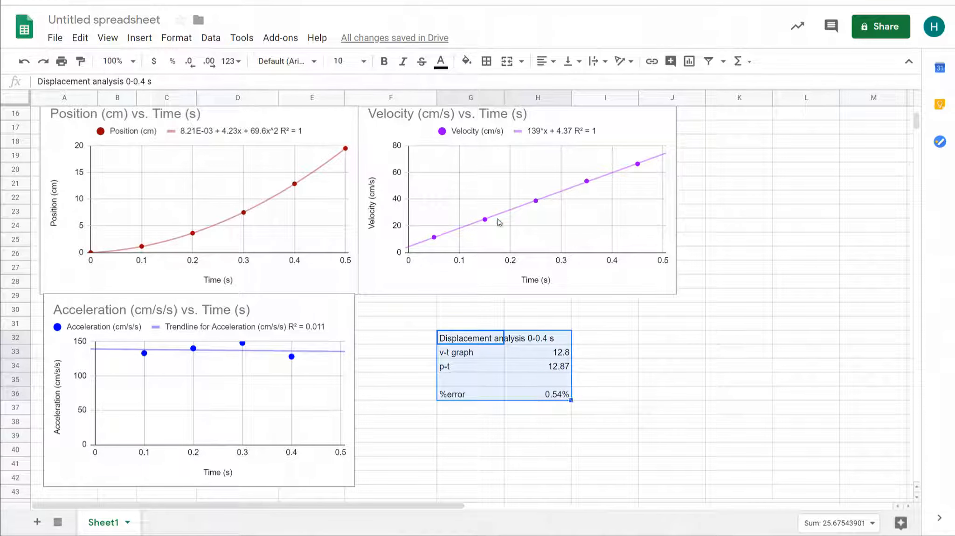
click(496, 62)
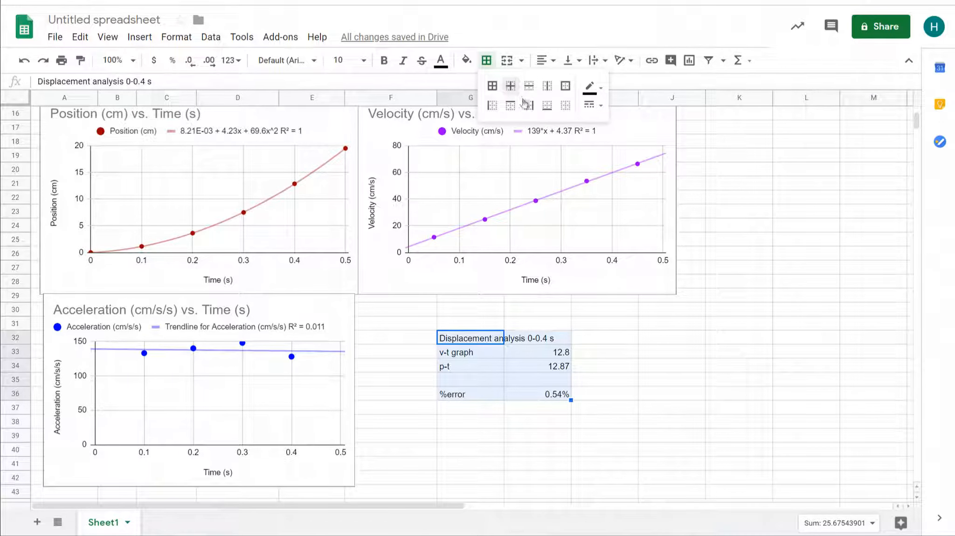
click(565, 86)
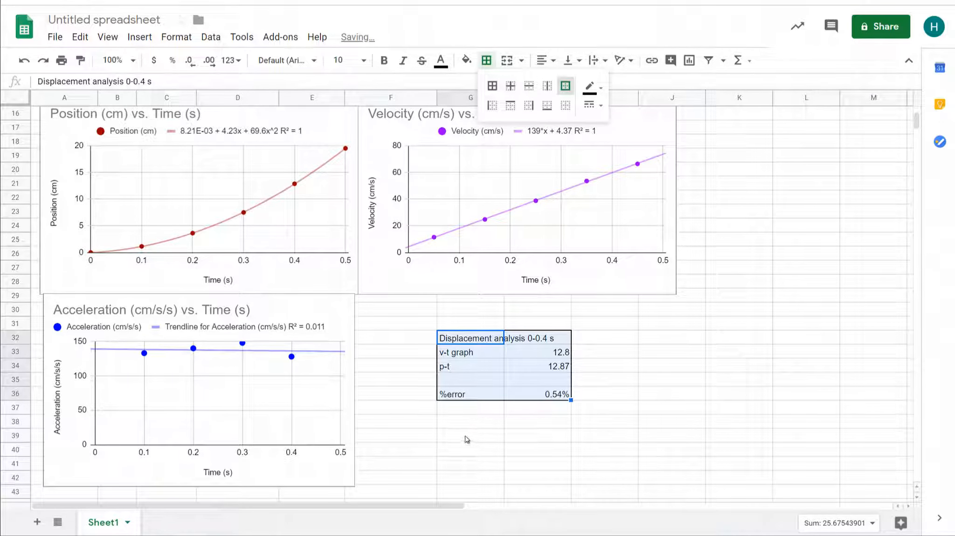
click(550, 408)
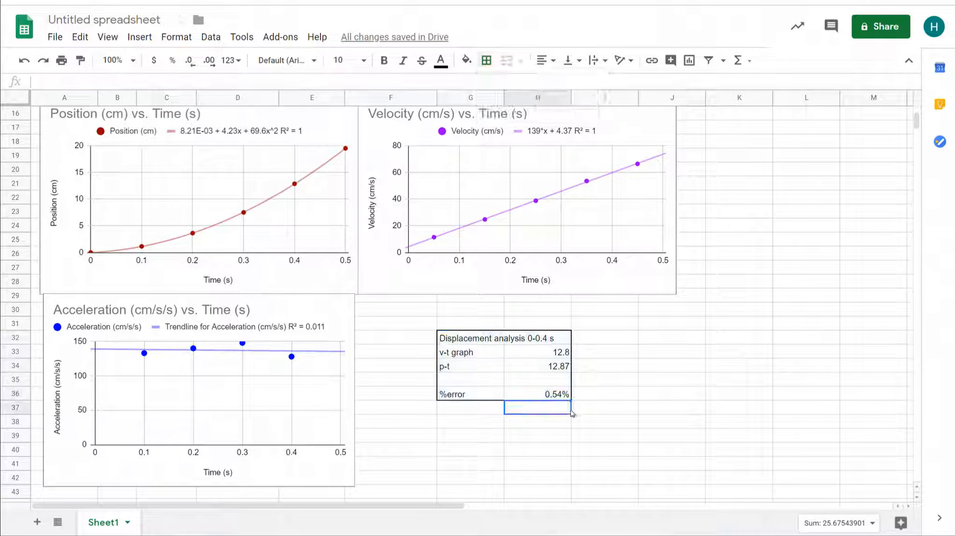
Step: Center the contents of cells H33:H39 both vertically and horizontally
drag(550, 432, 550, 350)
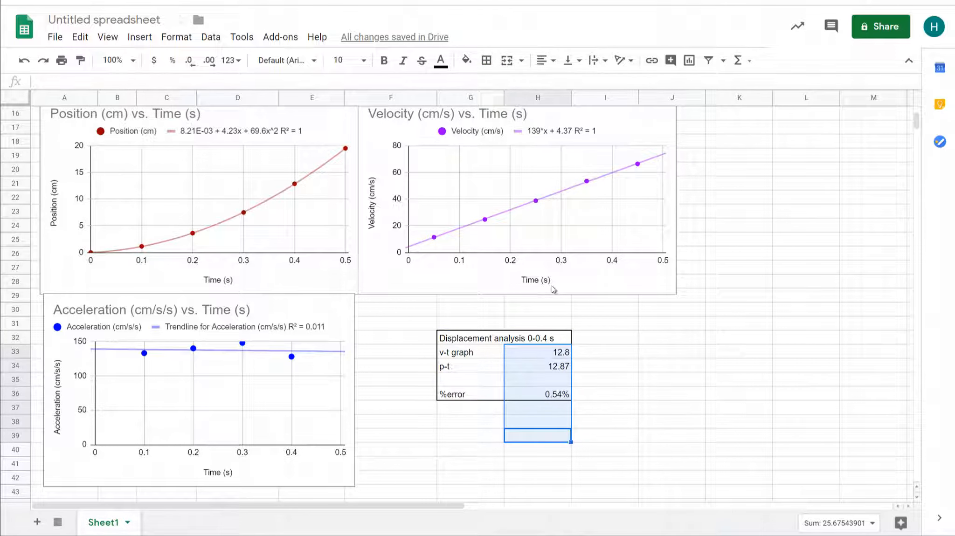
click(565, 60)
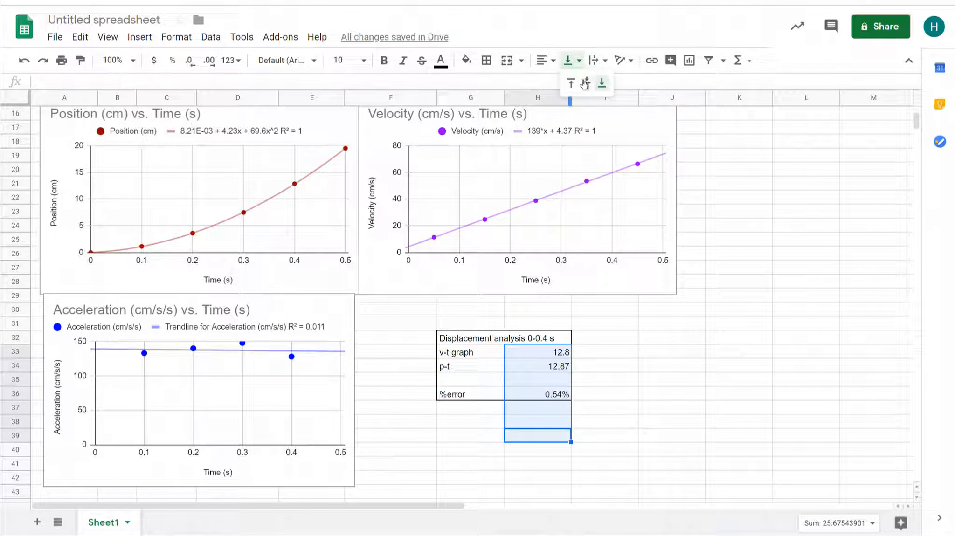
click(587, 84)
click(545, 60)
click(561, 83)
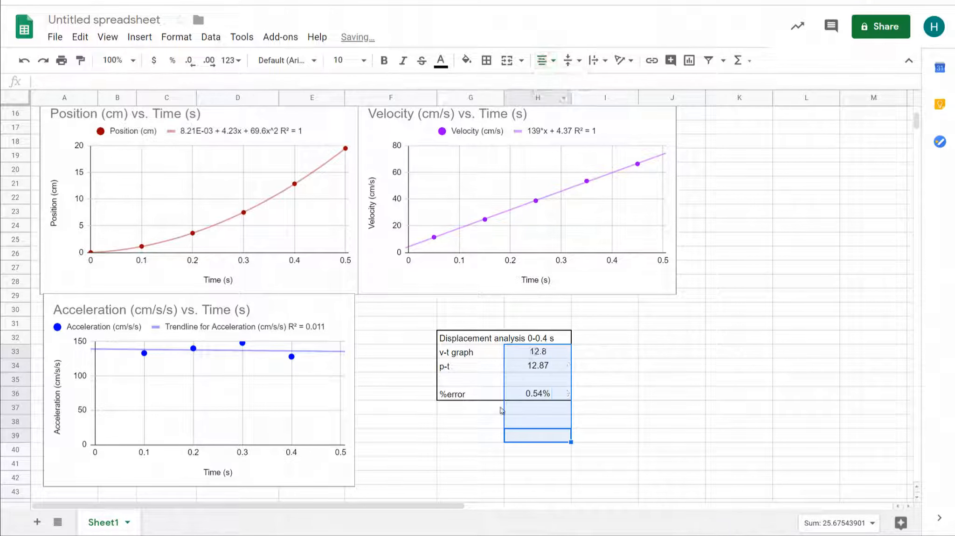
Step: Enter the heading "Velocity analysis at 0.3 seconds" in cell G38
click(470, 425)
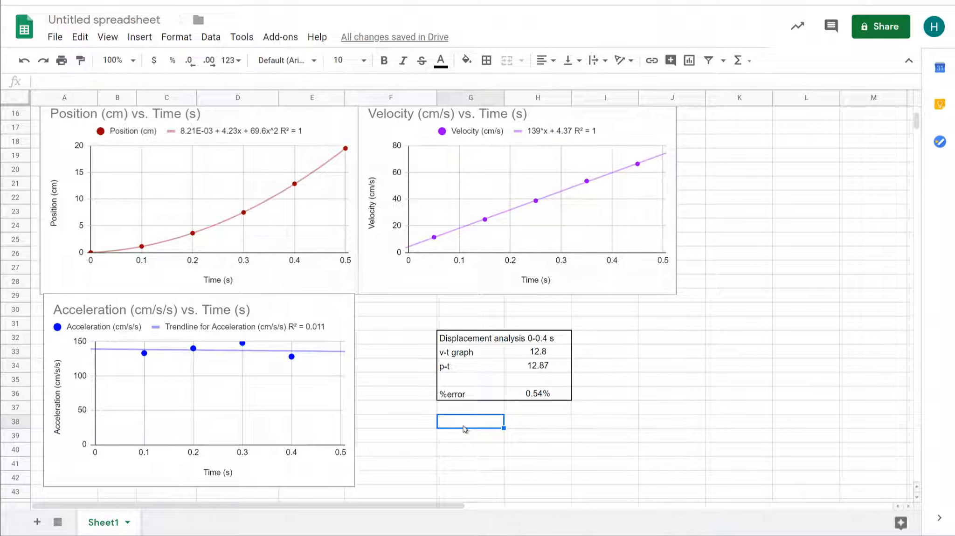
text(Vel)
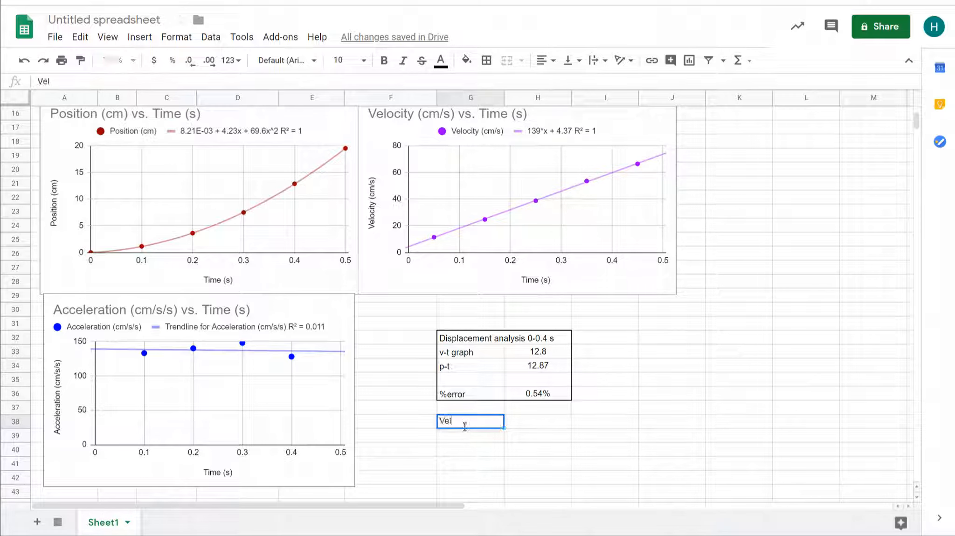
text(ocity analysis)
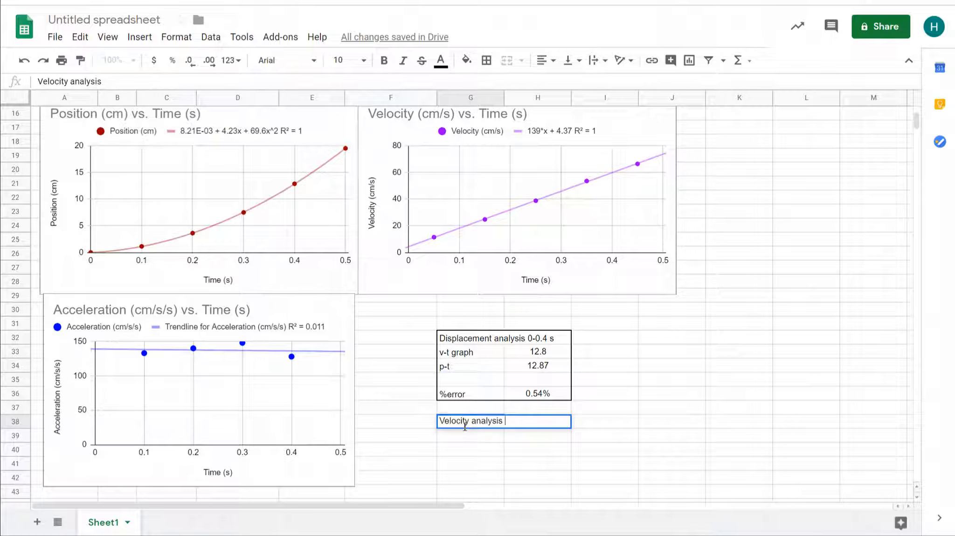
text(at 0.)
text(3 seconds)
key(Return)
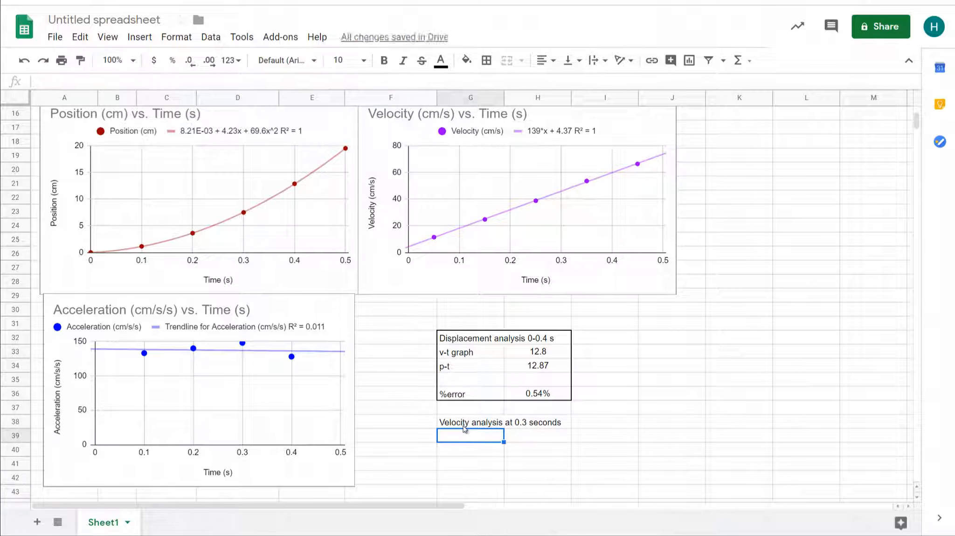
Step: Enter the labels "p-t" in cell G39 and "v-t" in cell G40
text(p-t)
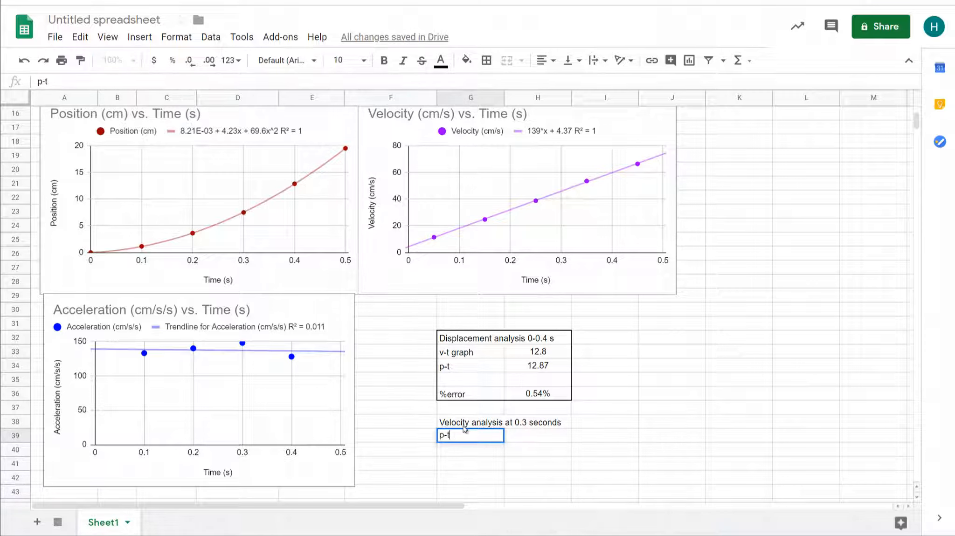
key(Return)
text(v-t)
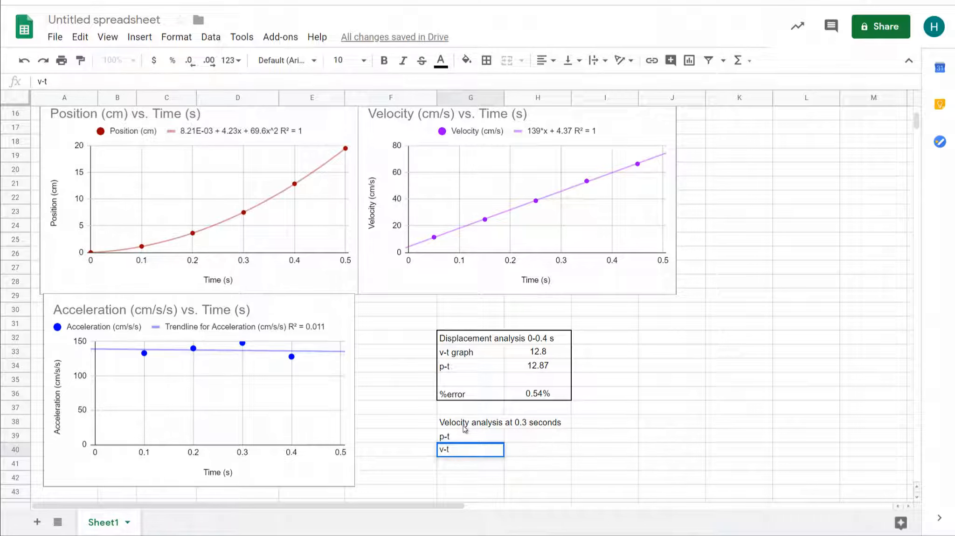
key(Tab)
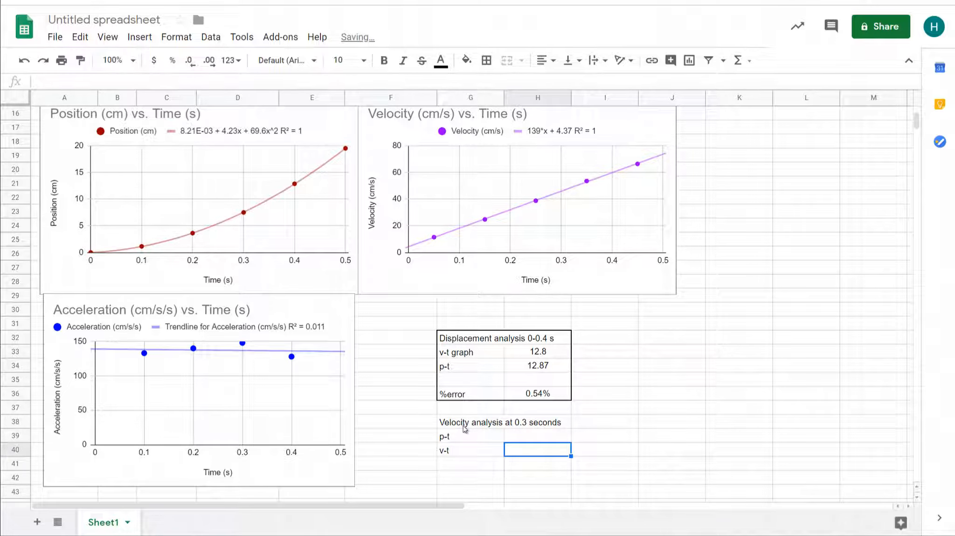
key(Left)
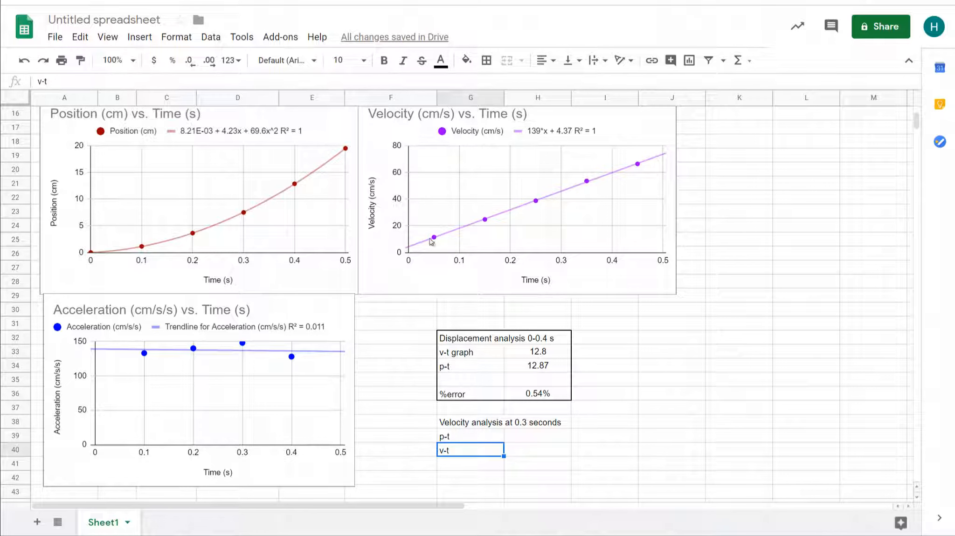
Step: Widen column C slightly and extend its table header to "Position (cm) [F]"
scroll(429, 254, up, 5)
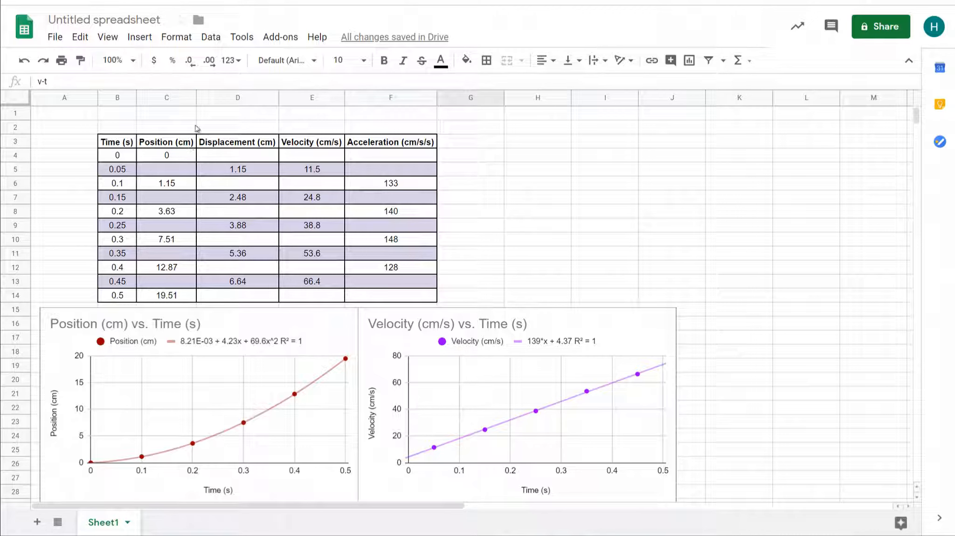
drag(196, 98, 211, 98)
click(205, 144)
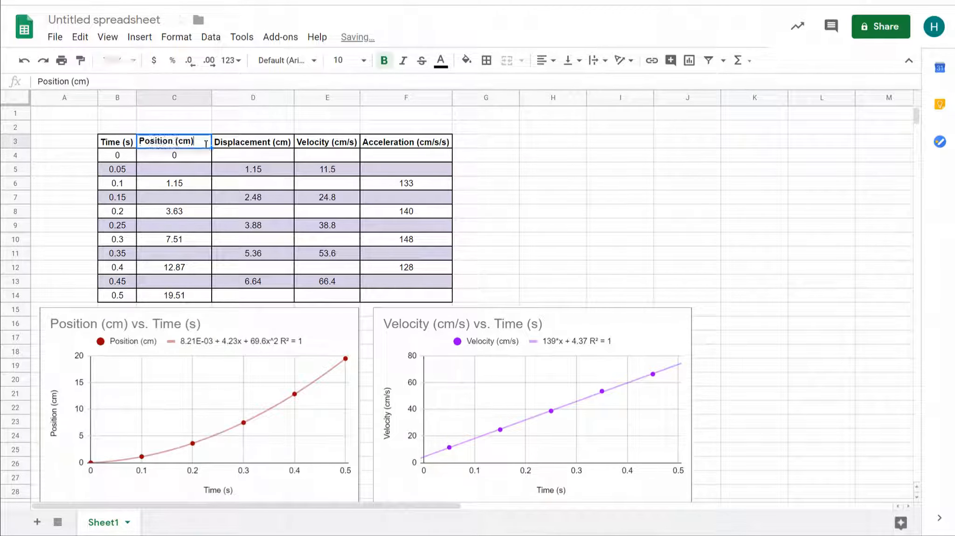
double_click(206, 146)
text([F)
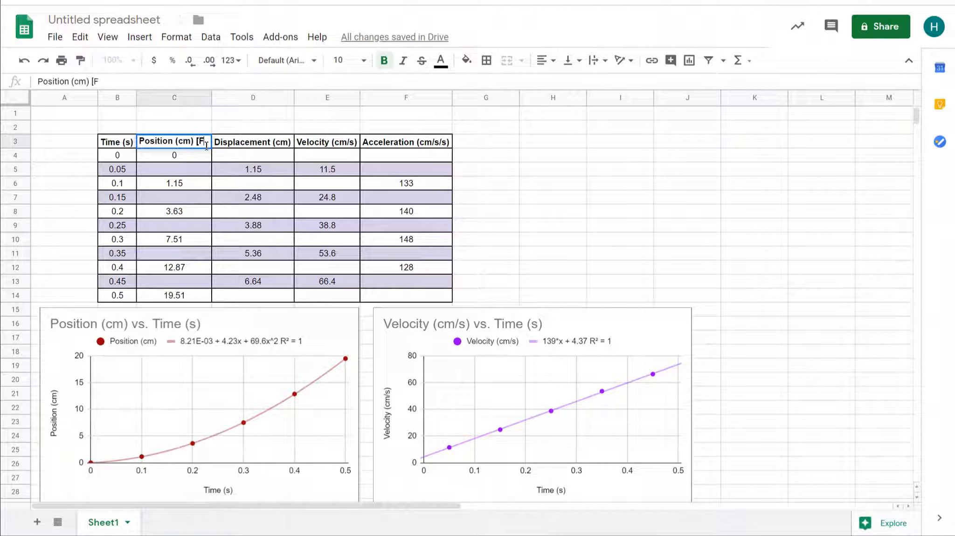
text(]\)
key(BackSpace)
key(Return)
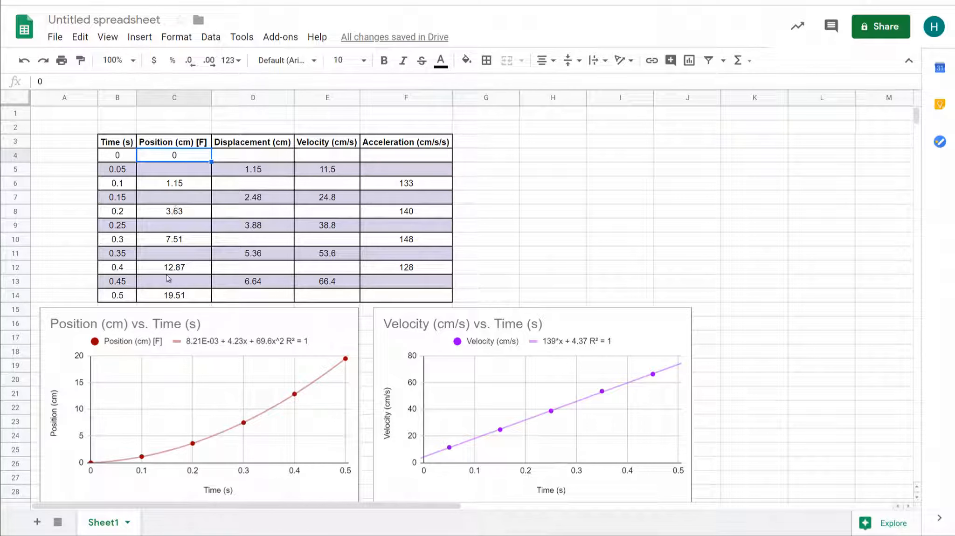
key(ctrl+z)
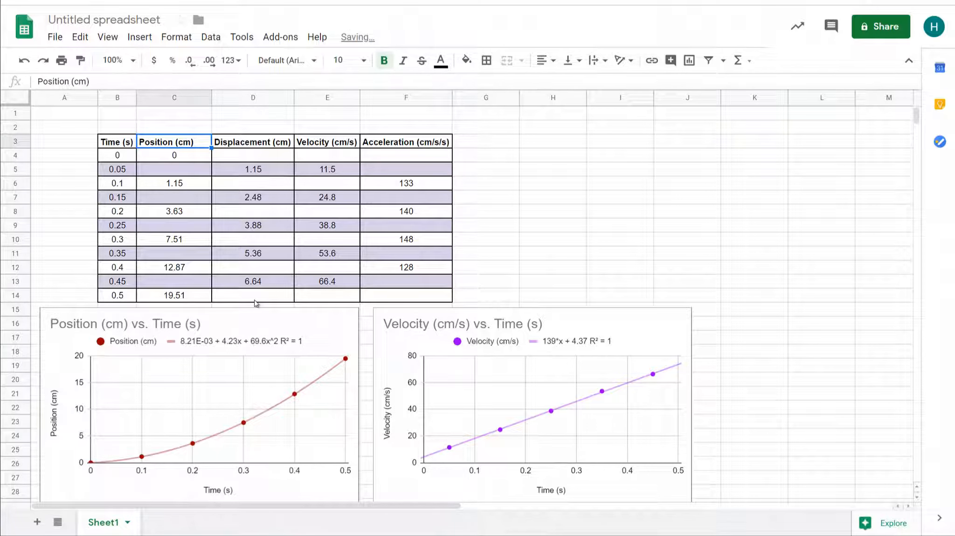
key(ctrl+y)
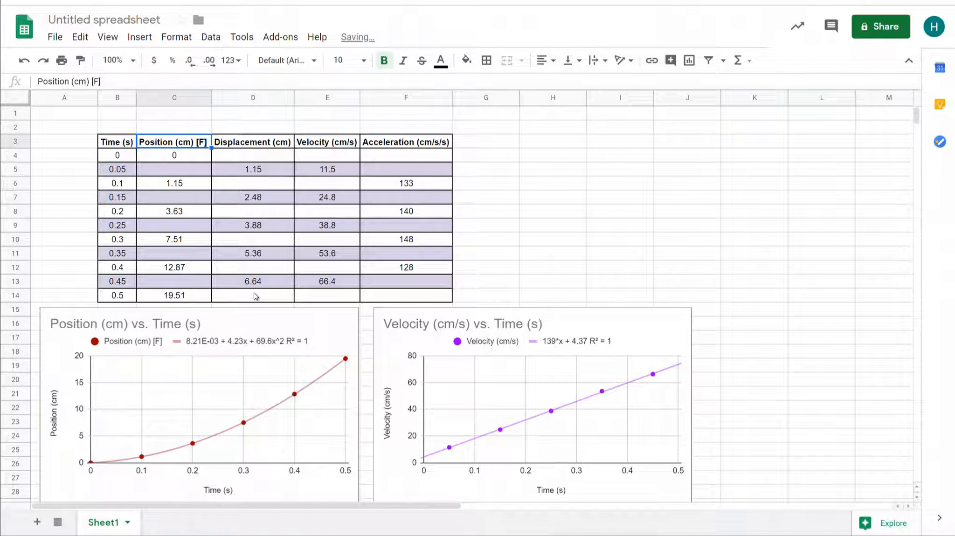
Step: Change the vertical axis title of the position-time chart to "Position (cm) [F]"
scroll(166, 354, down, 2)
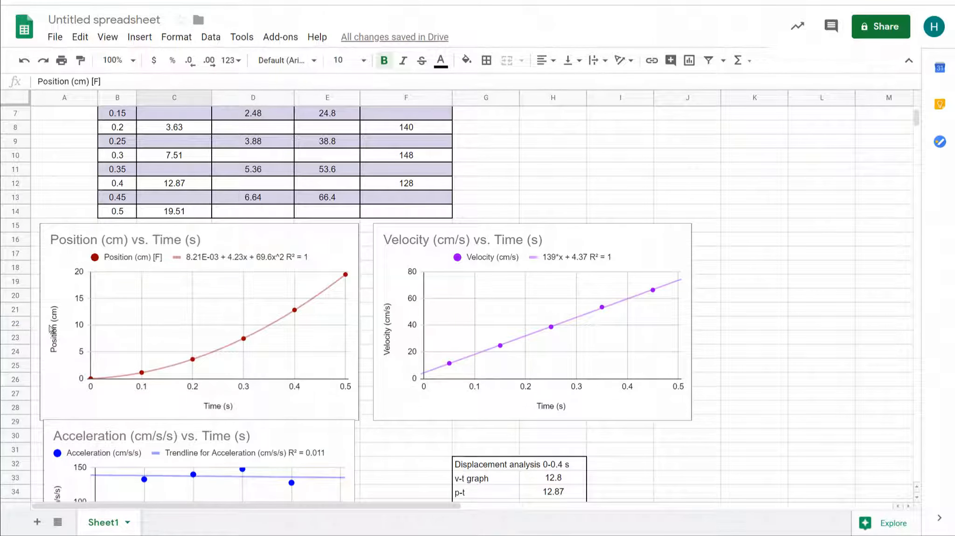
double_click(52, 328)
click(54, 298)
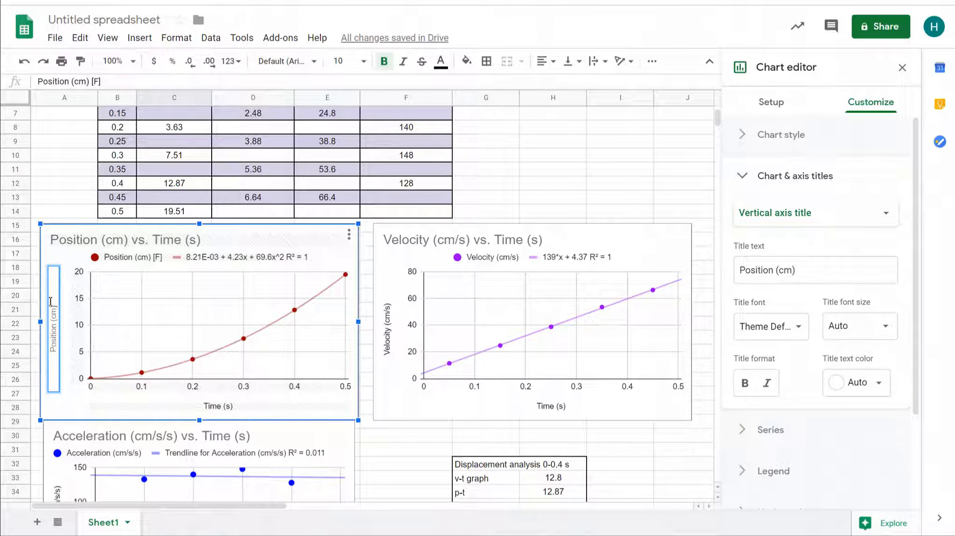
text([F])
key(Return)
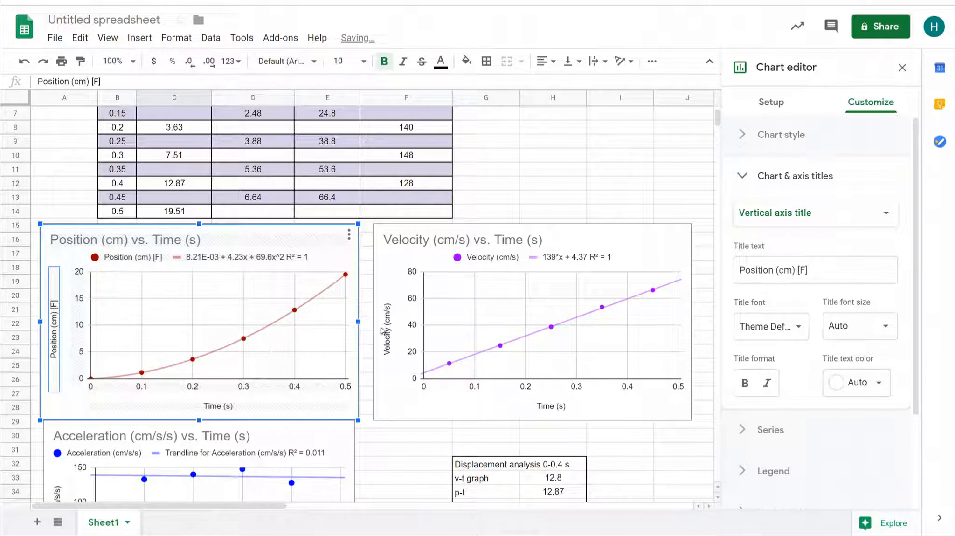
Step: Change the vertical axis title of the velocity-time chart to "Velocity (cm/s) [F]"
click(382, 331)
click(388, 303)
click(389, 296)
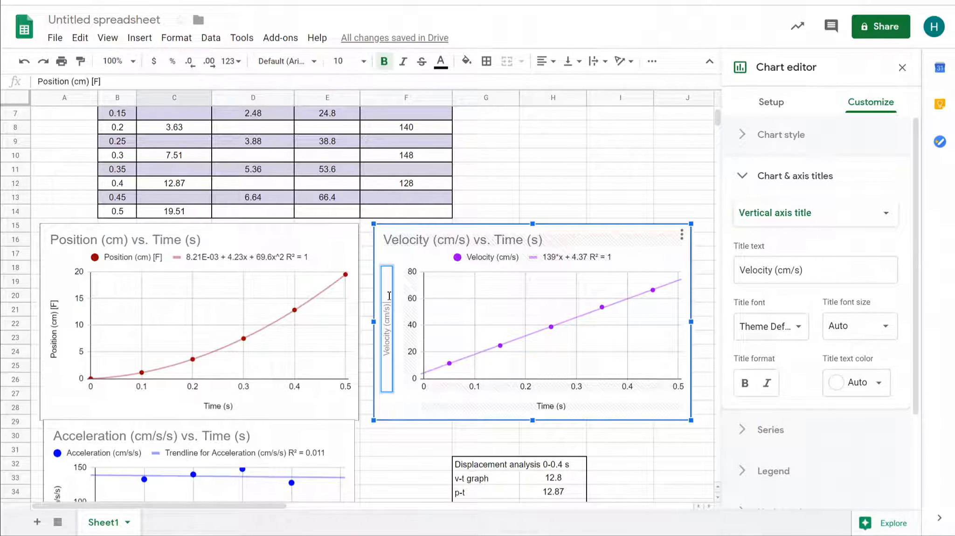
text([F])
key(Return)
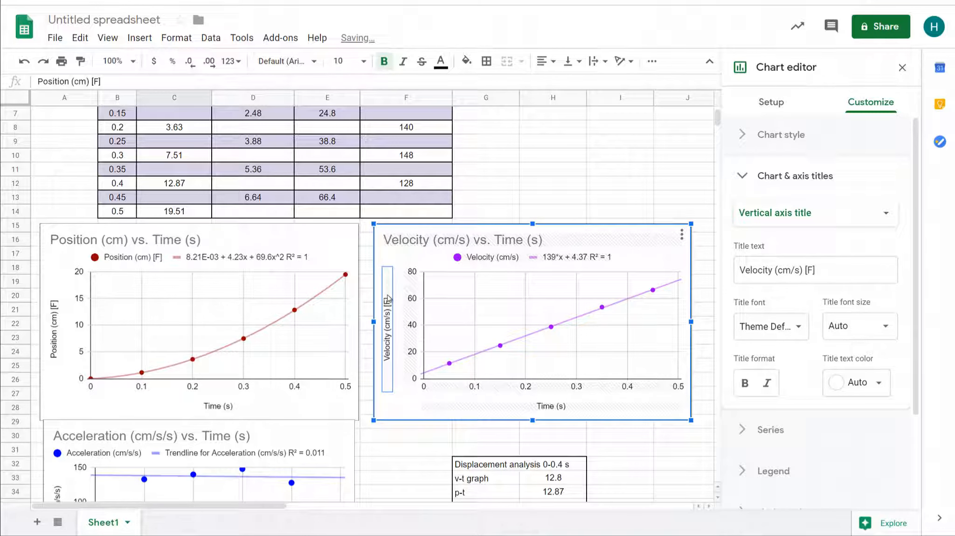
Step: Change the vertical axis title of the acceleration-time chart to "Acceleration (cm/s/s) [F]"
scroll(39, 421, down, 2)
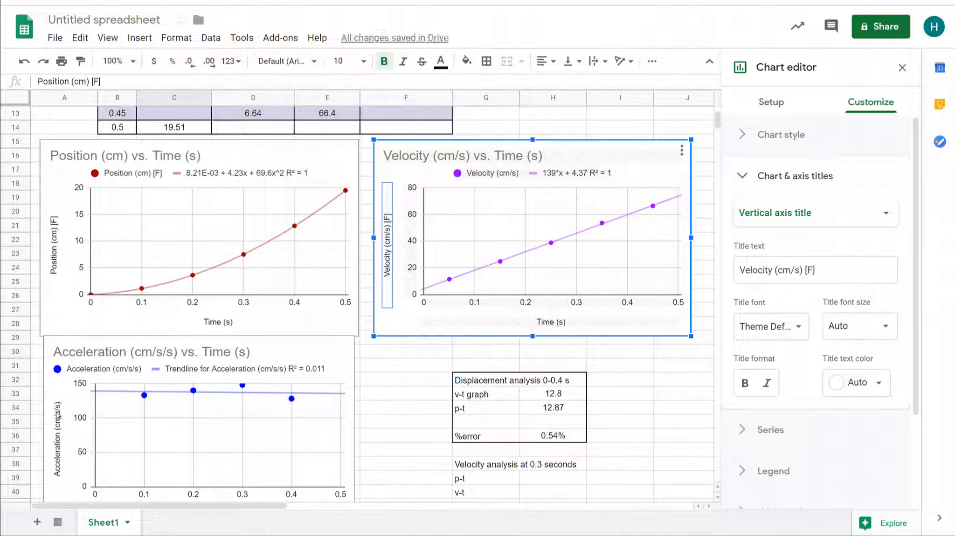
click(55, 415)
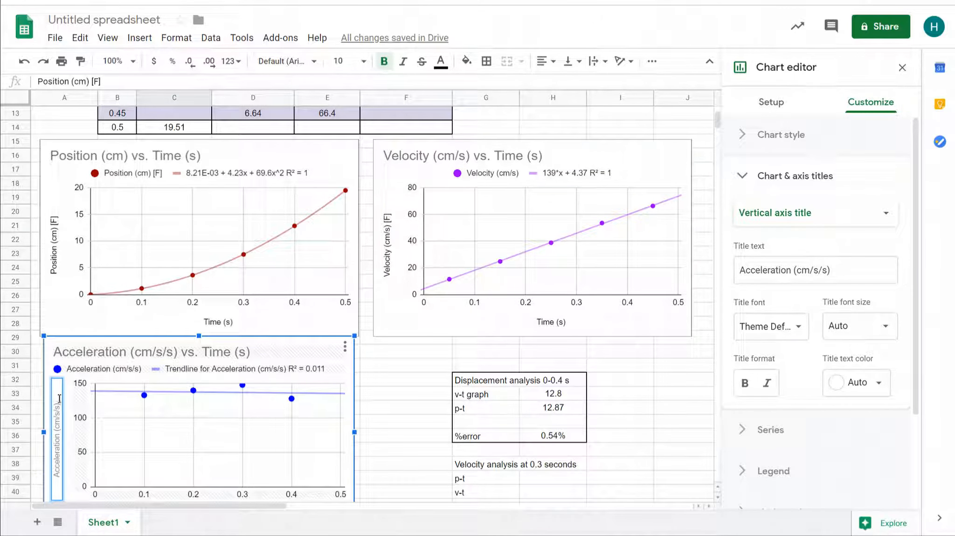
text([F])
click(394, 394)
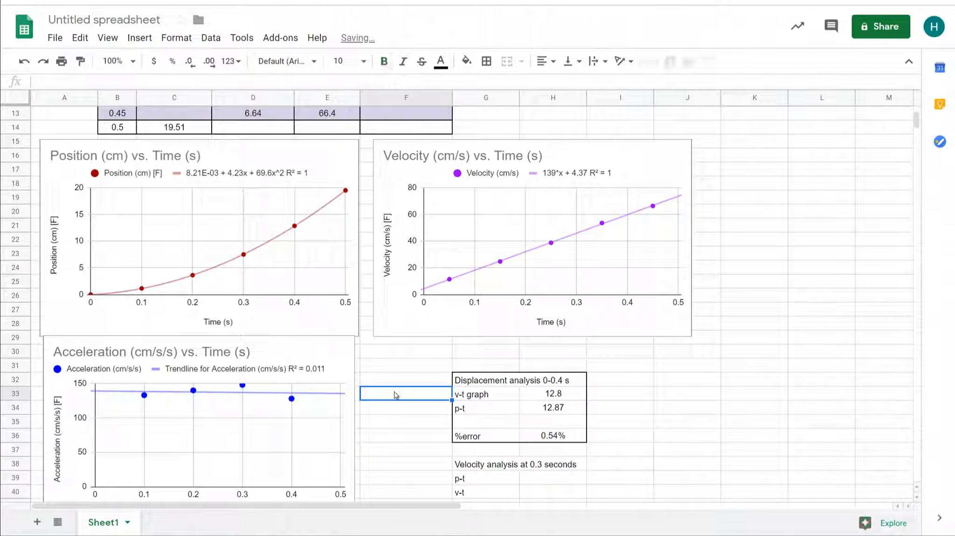
Step: Widen column D and extend its table header to "Displacement (cm) [F]"
scroll(397, 394, down, 2)
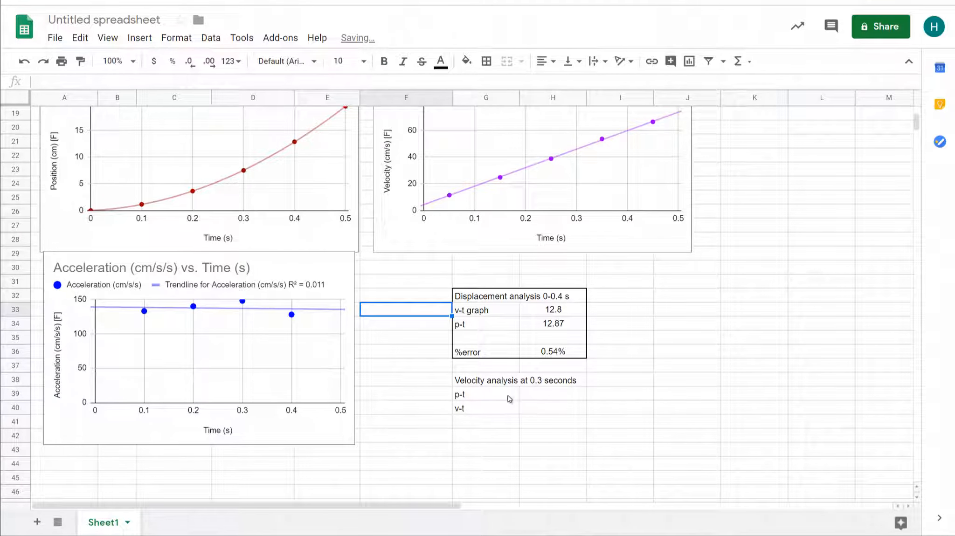
scroll(509, 398, up, 6)
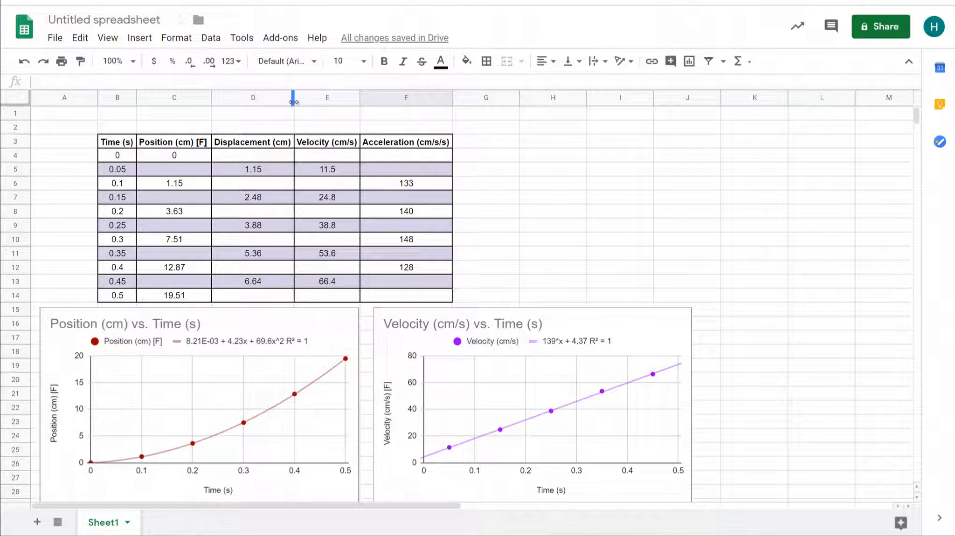
drag(294, 101, 315, 102)
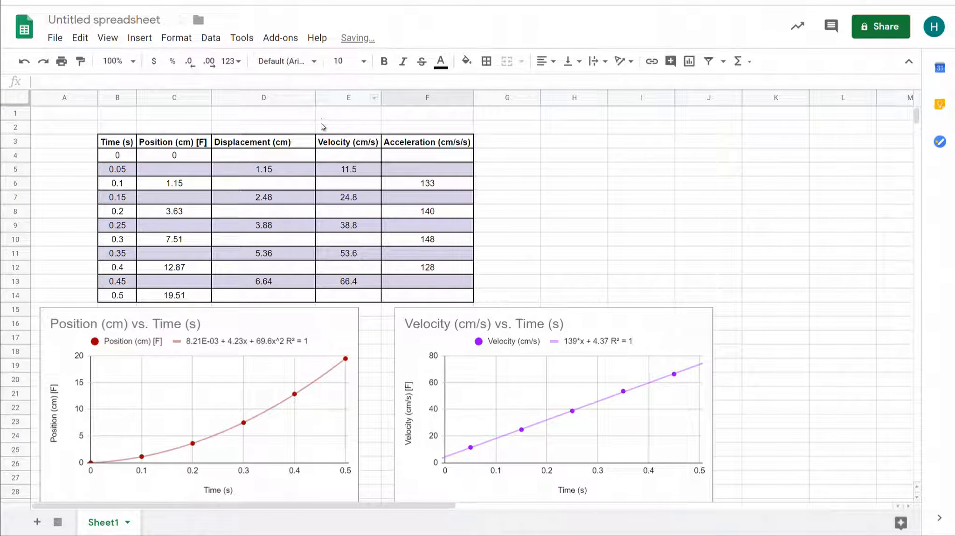
click(306, 146)
double_click(305, 146)
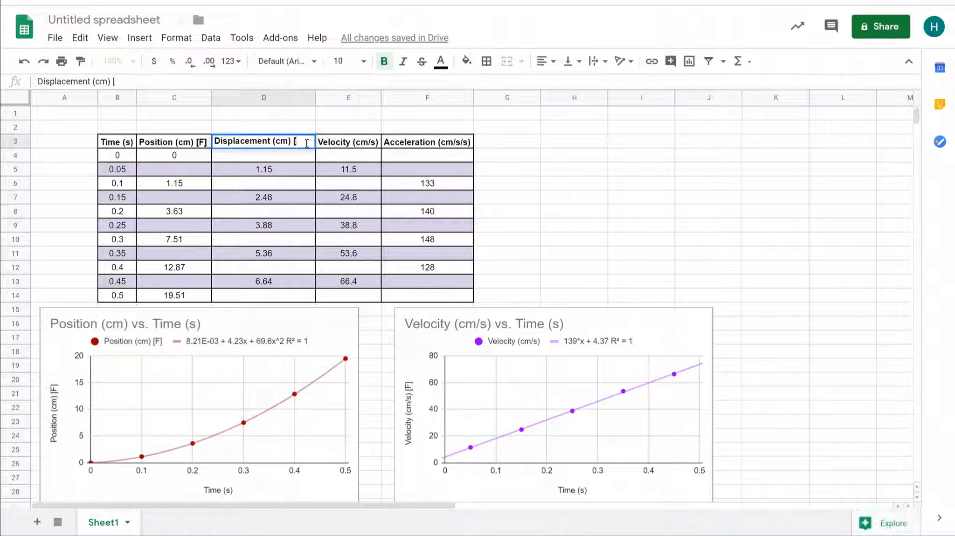
text([F])
click(332, 153)
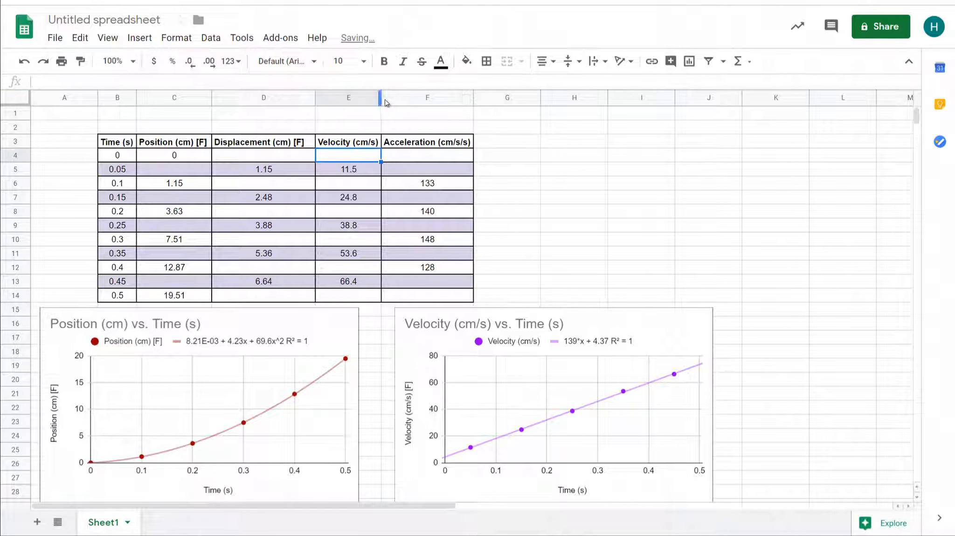
Step: Widen column E and extend its table header to "Velocity (cm/s) [F]"
drag(383, 102, 404, 105)
double_click(388, 142)
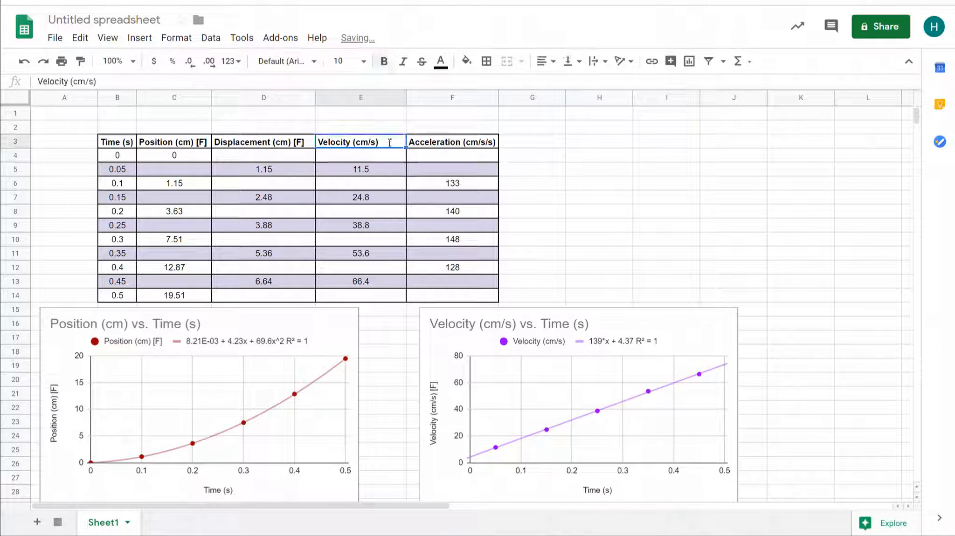
text([F)
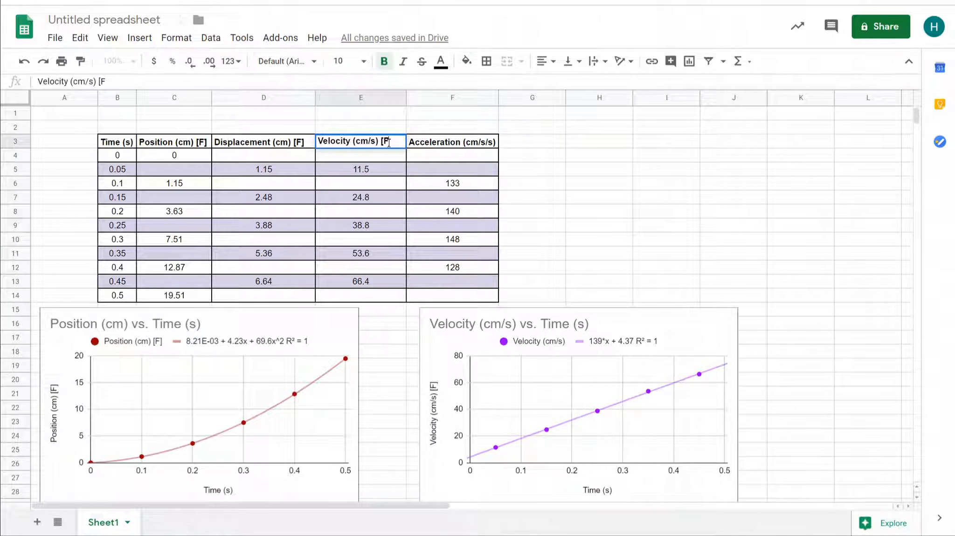
text(])
key(Return)
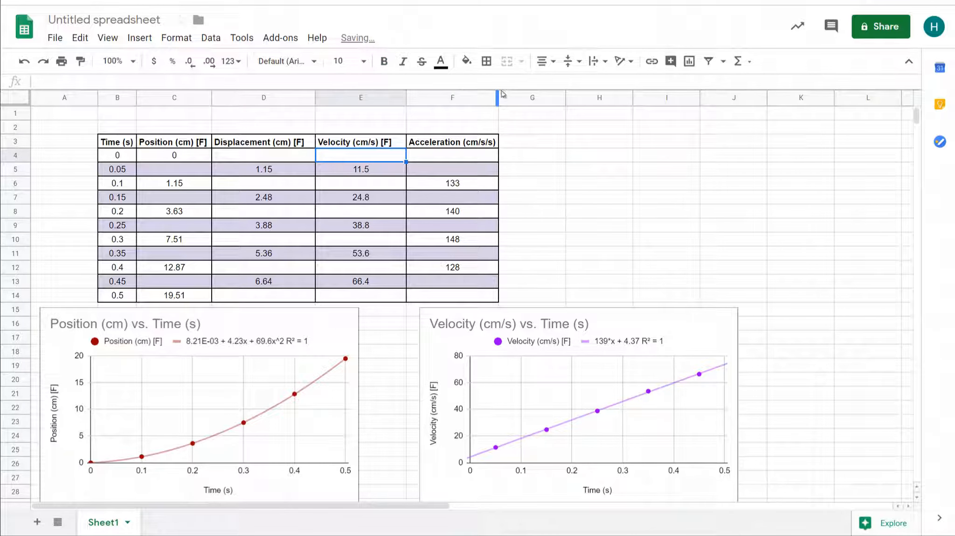
Step: Widen column F and extend its table header to "Acceleration (cm/s/s) [F]"
drag(497, 99, 529, 99)
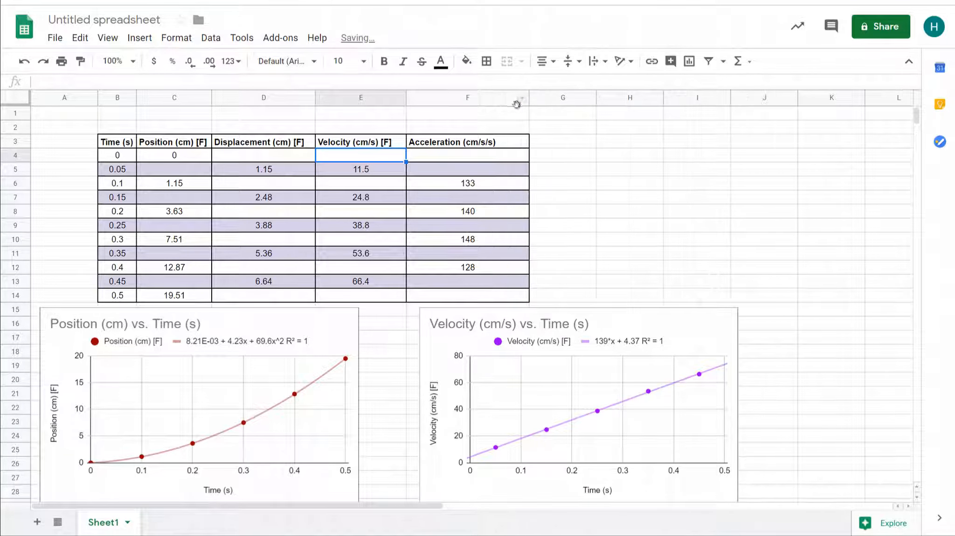
double_click(505, 141)
text([F)
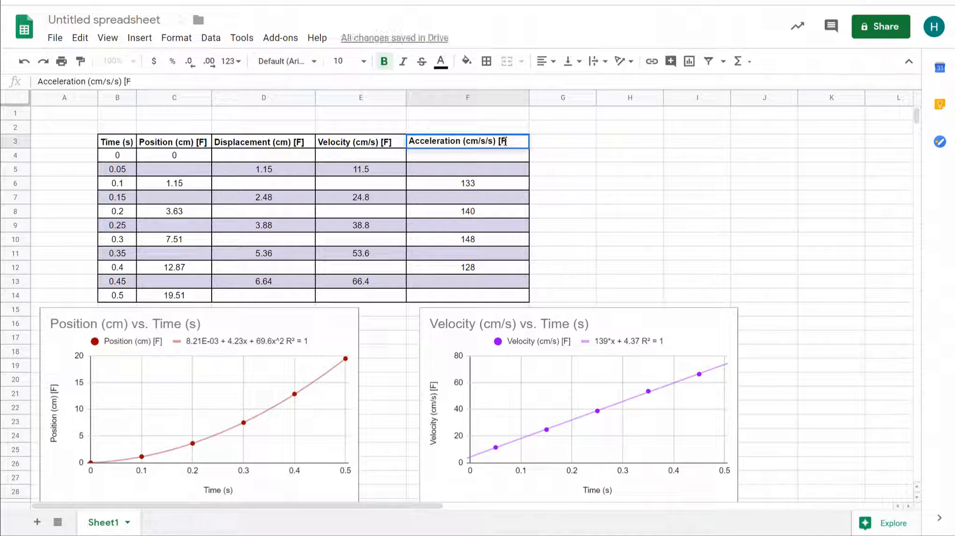
text(])
key(Return)
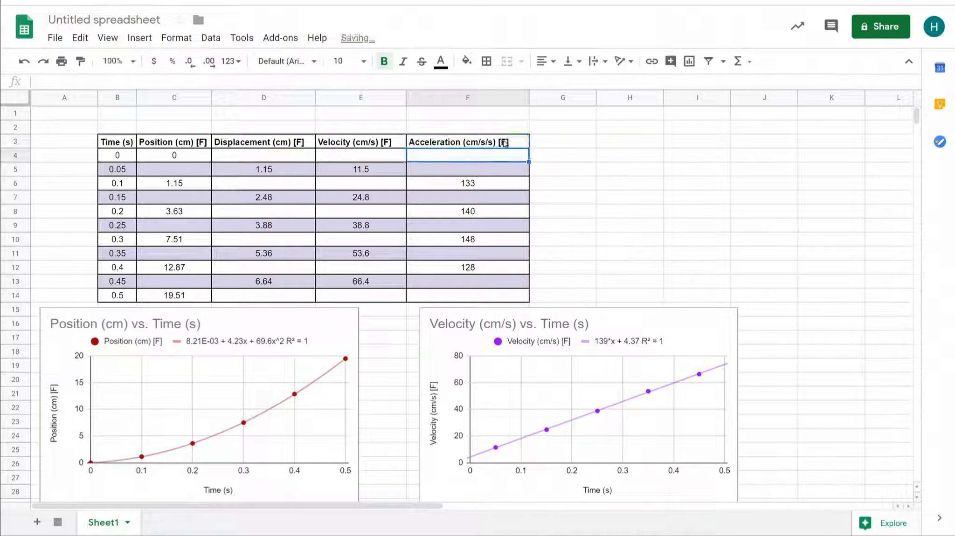
Step: Fit the widths of table columns F, E, D and C to their contents
double_click(528, 103)
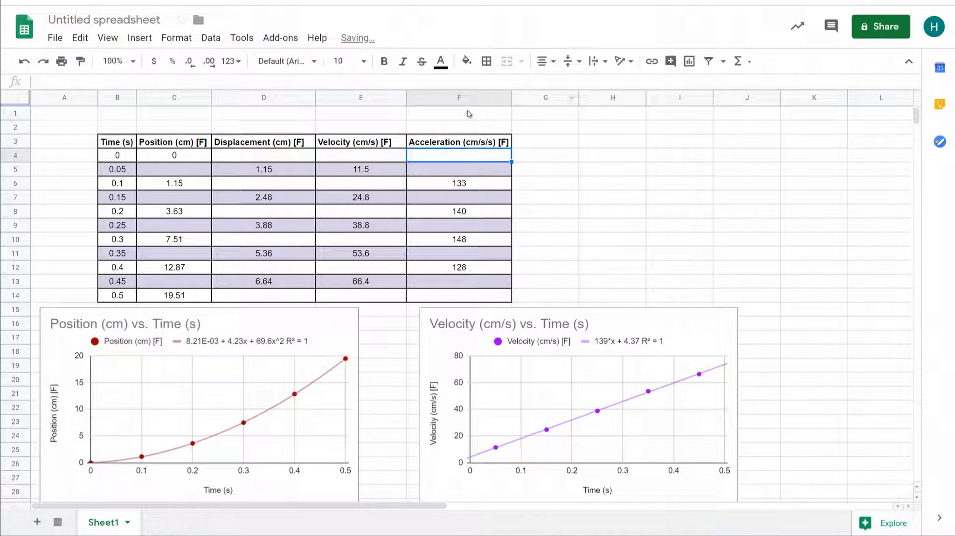
double_click(405, 99)
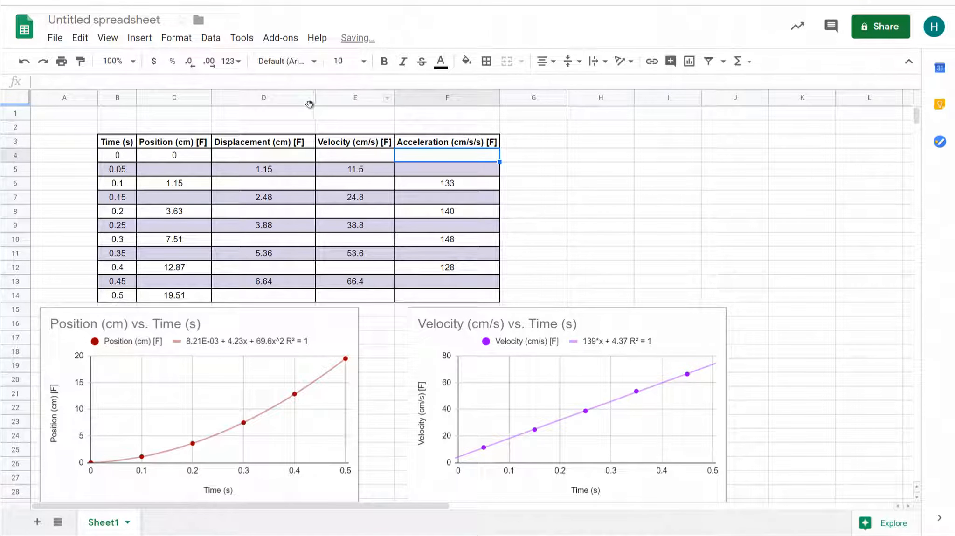
double_click(316, 99)
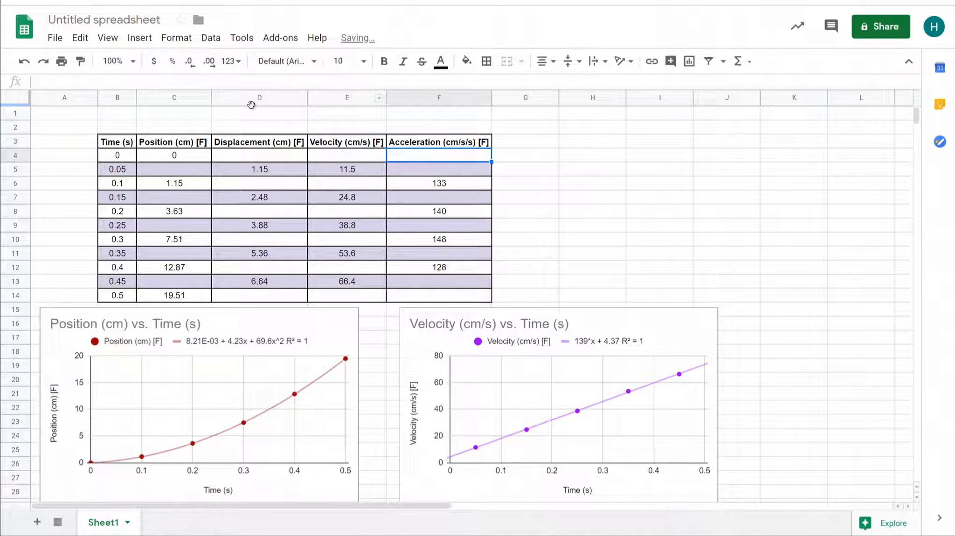
double_click(210, 99)
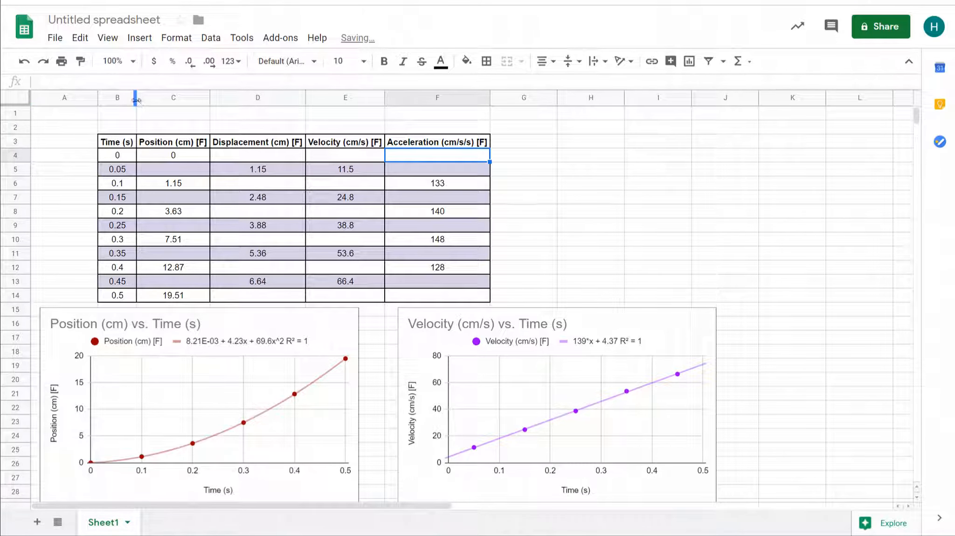
Step: Insert a drawing containing one straight line that slopes upward to the right, and save it to the sheet
scroll(269, 237, down, 7)
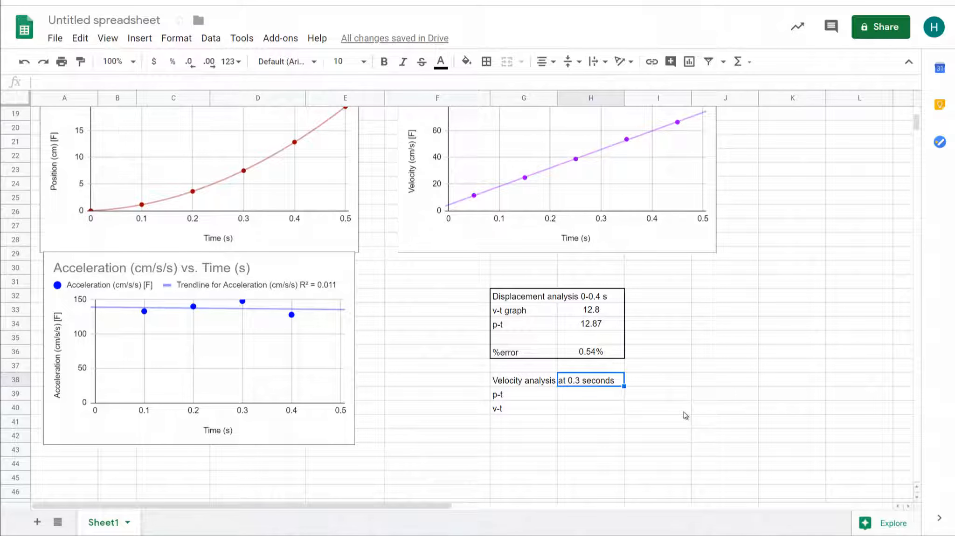
scroll(684, 415, up, 3)
scroll(684, 414, down, 2)
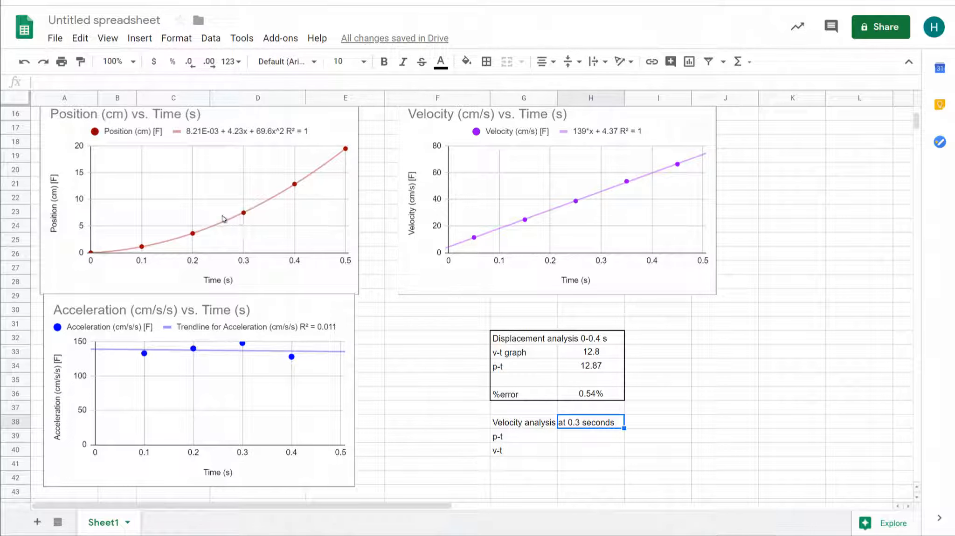
scroll(221, 219, up, 1)
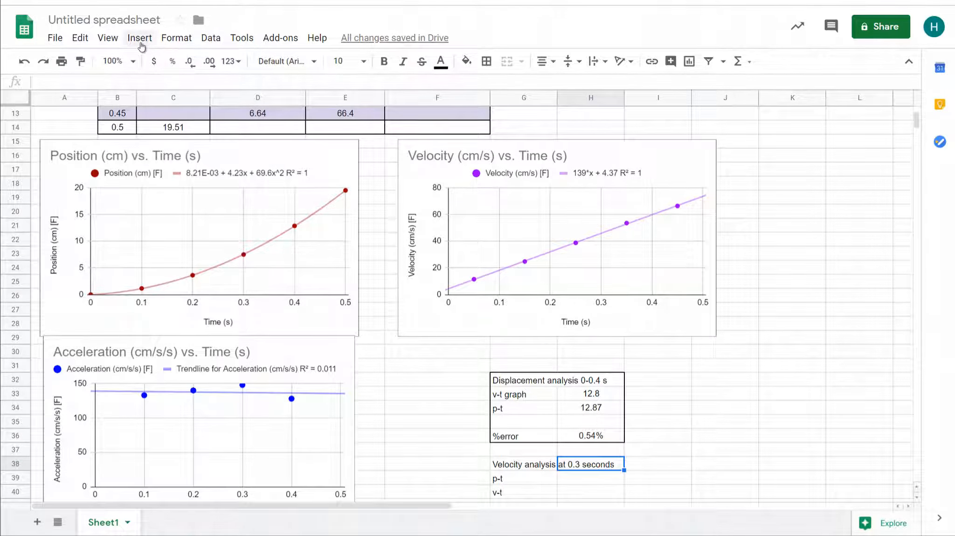
click(139, 38)
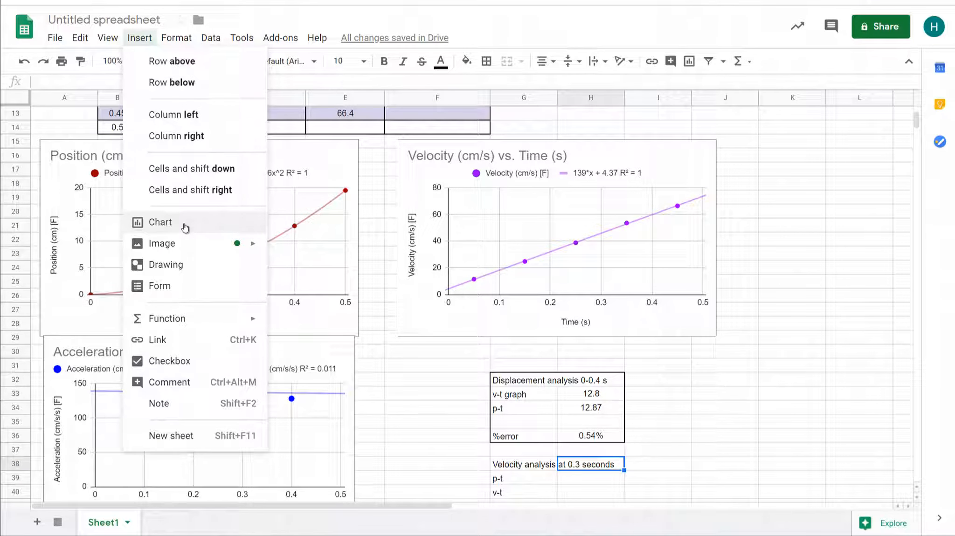
click(191, 267)
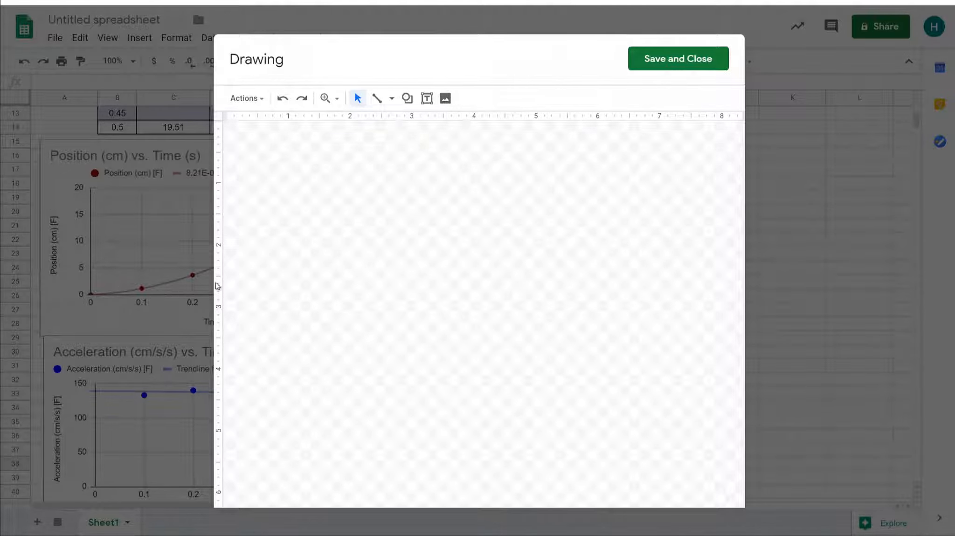
click(377, 98)
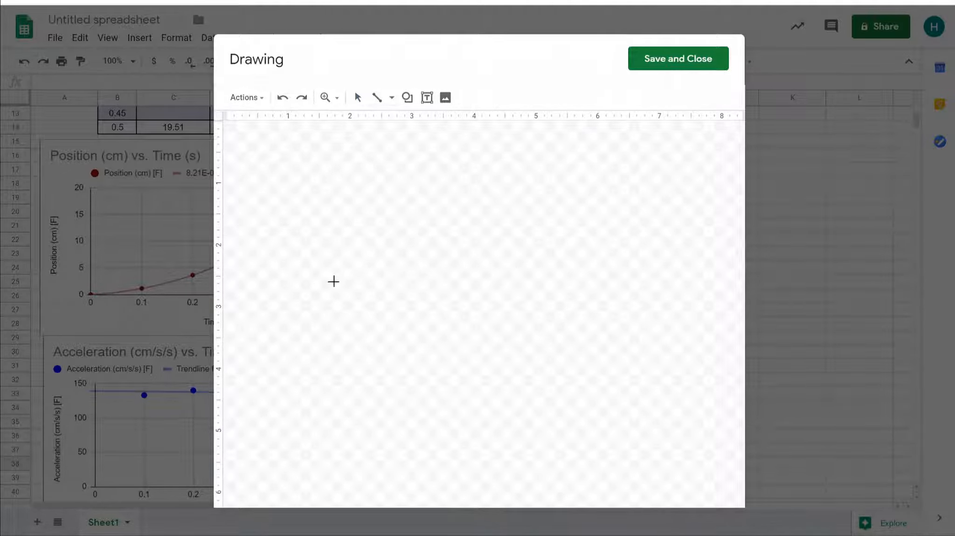
mouse_move(300, 315)
mouse_down()
mouse_move(518, 194)
mouse_move(503, 202)
mouse_move(544, 194)
mouse_move(517, 206)
mouse_up()
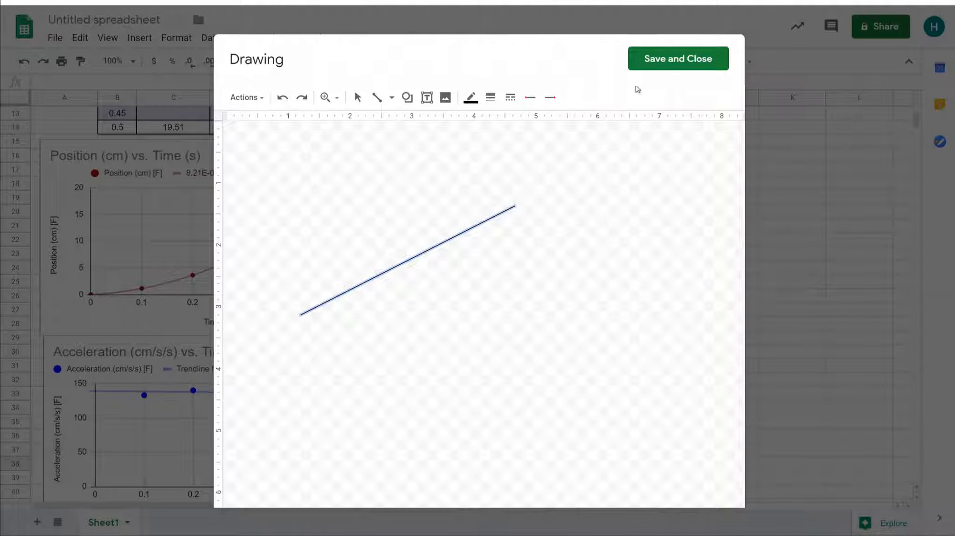
click(665, 65)
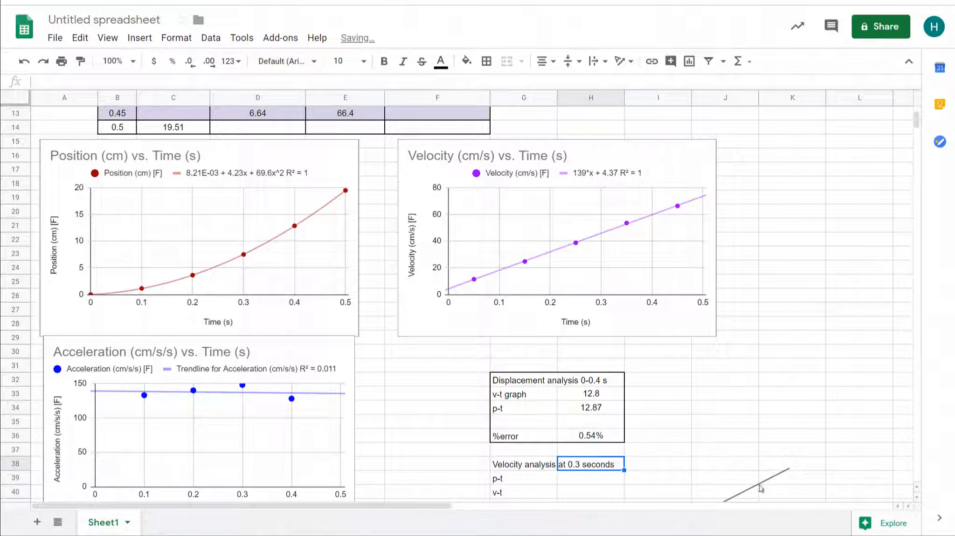
Step: Place the drawn line on the position-time chart and adjust its height and position until it is tangent to the curve at 0.3 s
mouse_move(759, 486)
mouse_down()
mouse_move(648, 485)
mouse_move(650, 424)
mouse_move(320, 214)
mouse_up()
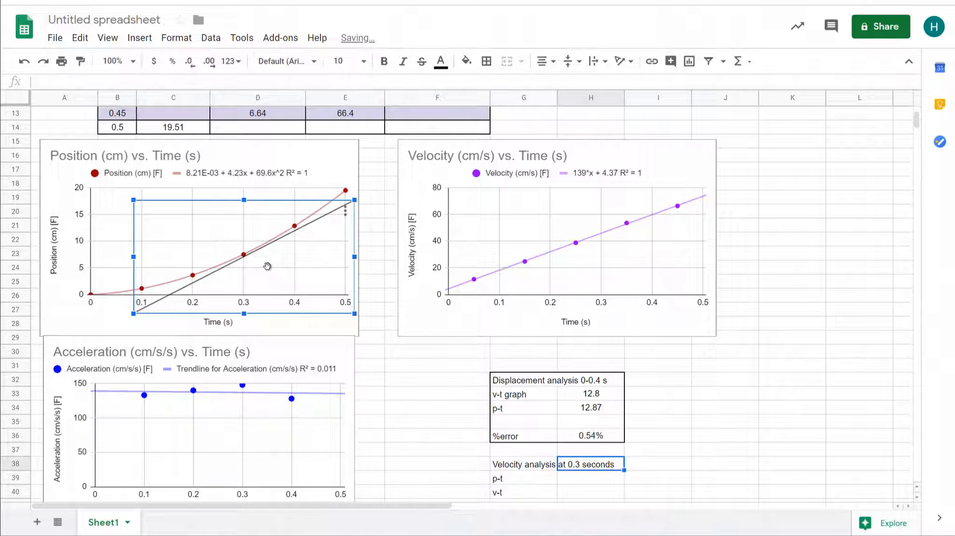
drag(264, 264, 266, 263)
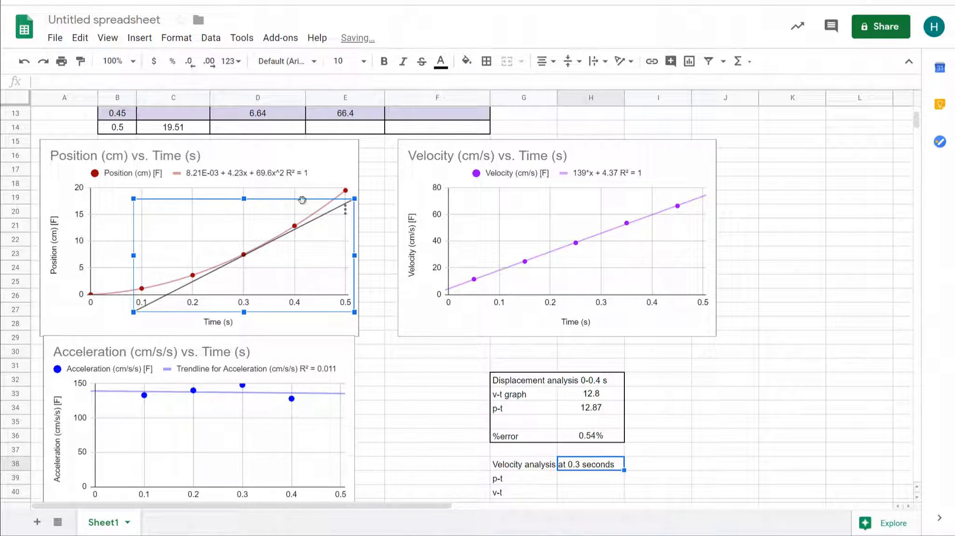
drag(249, 199, 247, 204)
drag(276, 276, 276, 275)
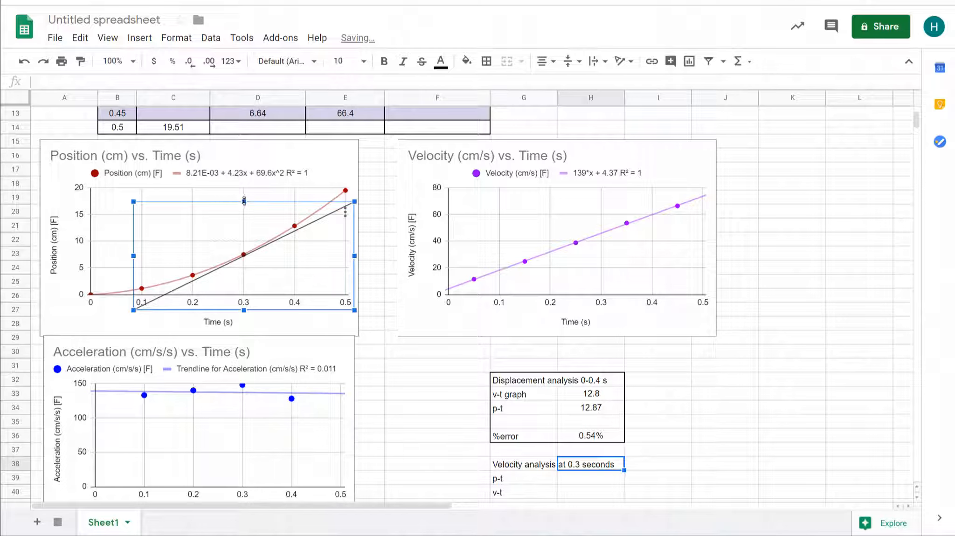
drag(244, 201, 245, 203)
drag(282, 271, 280, 267)
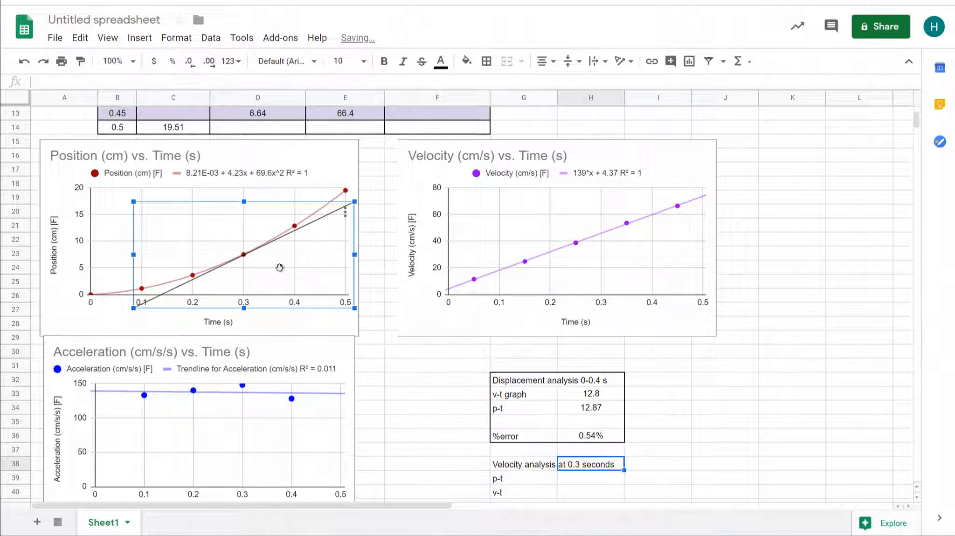
click(393, 273)
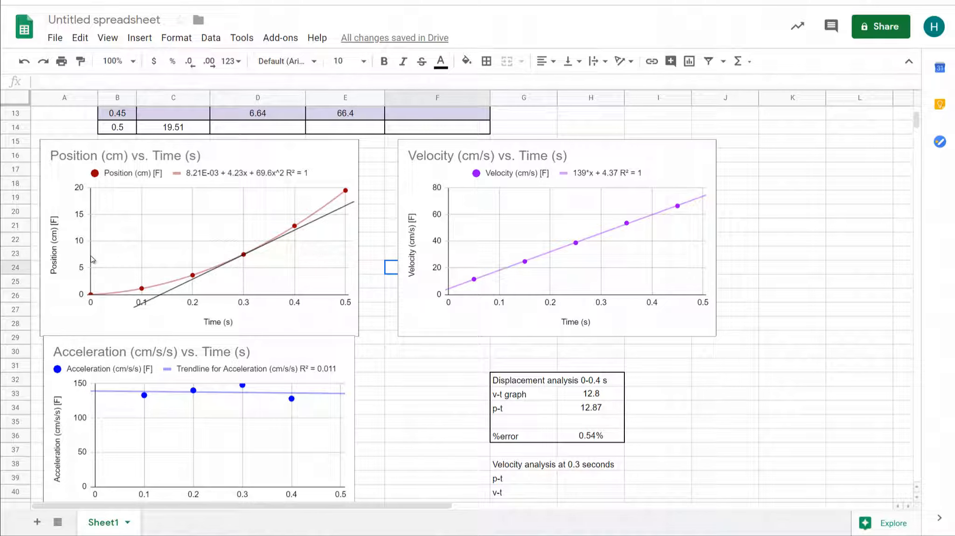
Step: Calculate the tangent's slope in H39, beside the p-t label of the velocity analysis, with the formula =(7.5-0)/(0.3-0.14)
scroll(173, 279, up, 2)
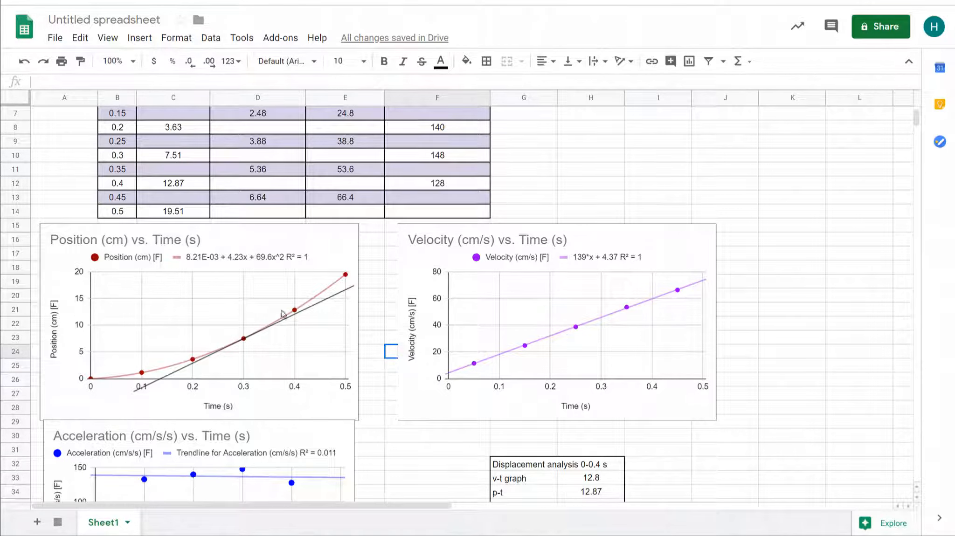
scroll(283, 311, down, 2)
scroll(481, 436, down, 1)
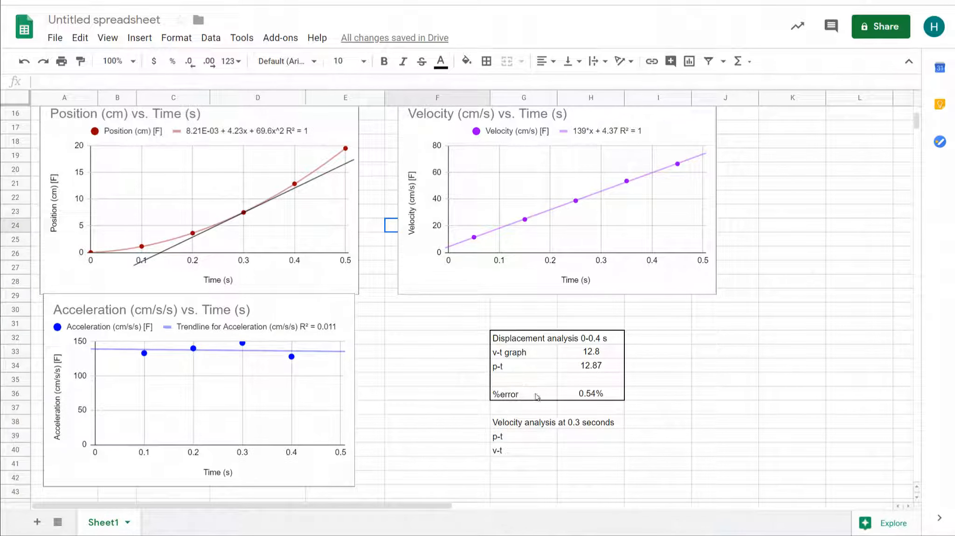
click(562, 440)
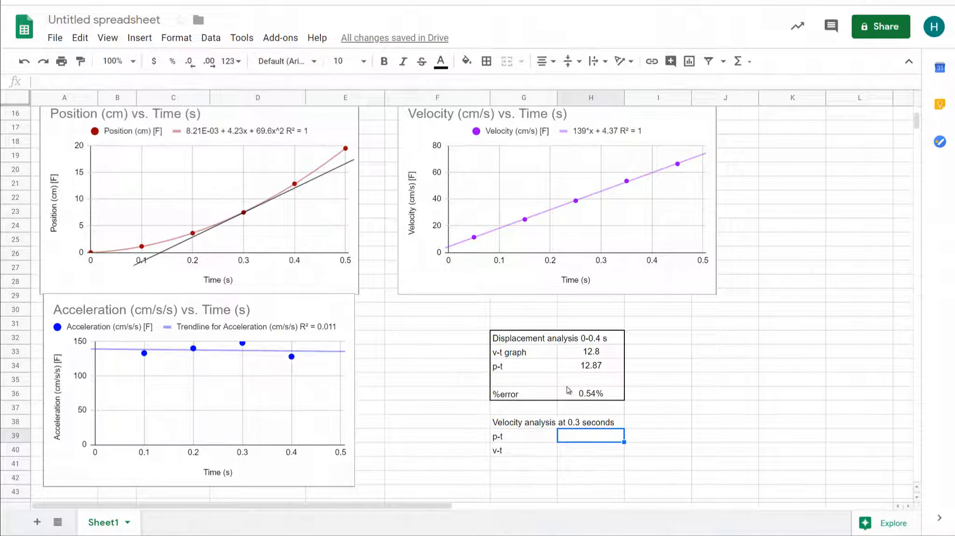
text(=()
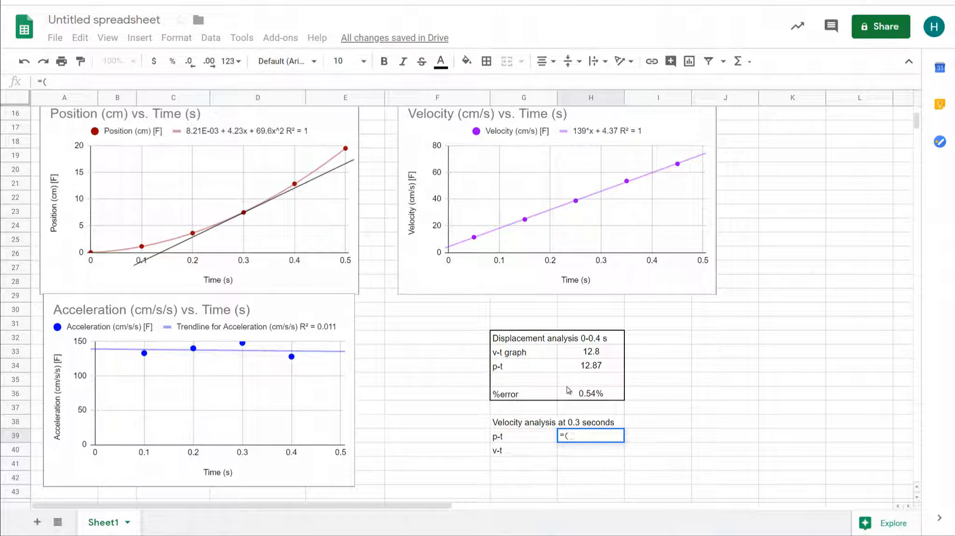
text(0)
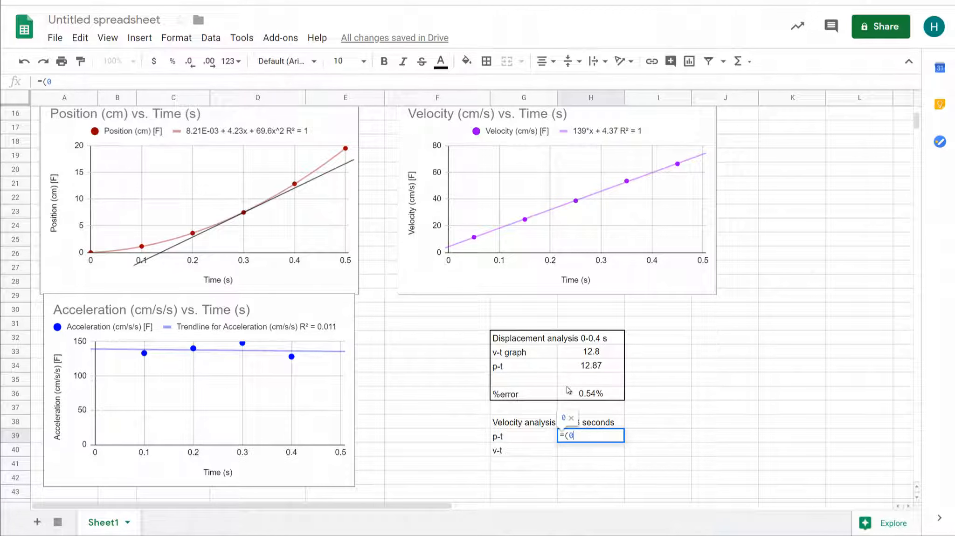
key(BackSpace)
text(7.5)
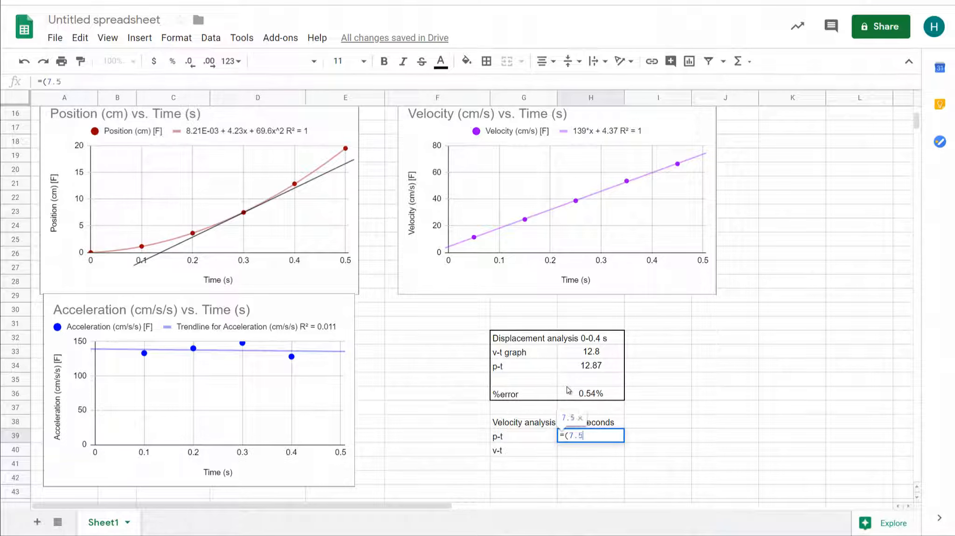
text(-)
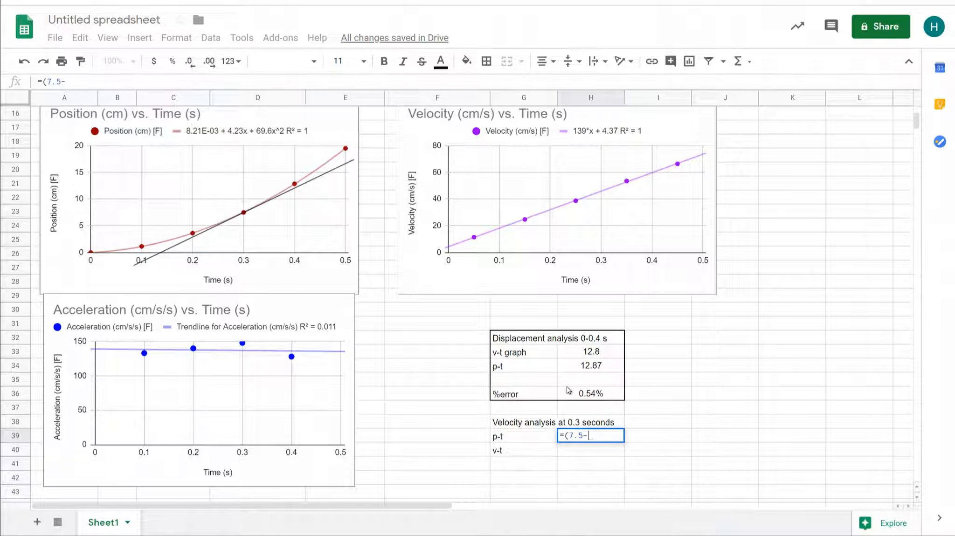
text(0)
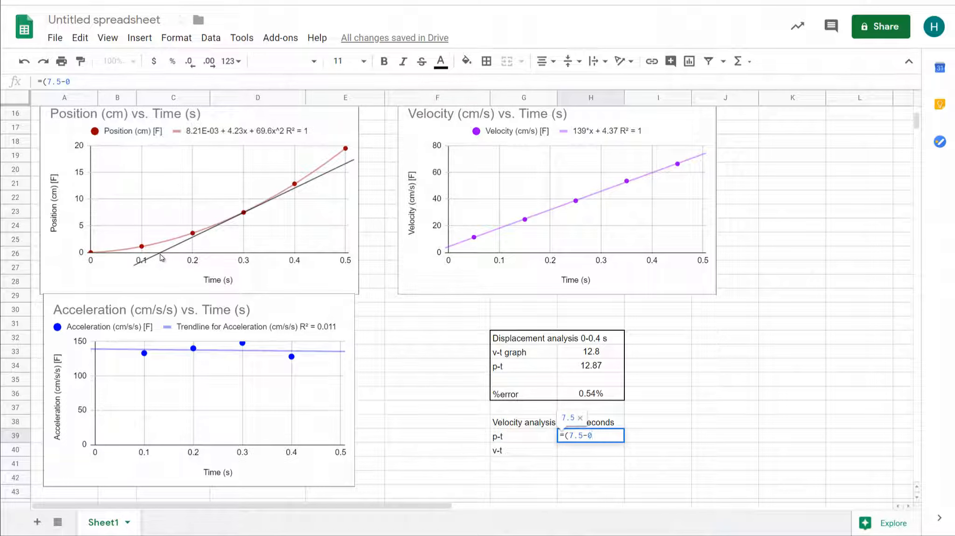
text()/)
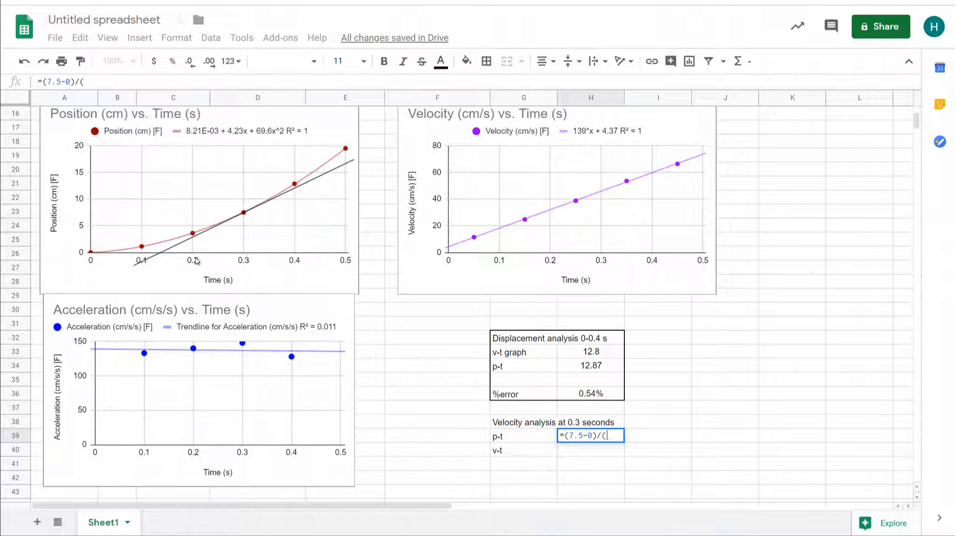
text((0.3-)
text(0.14)
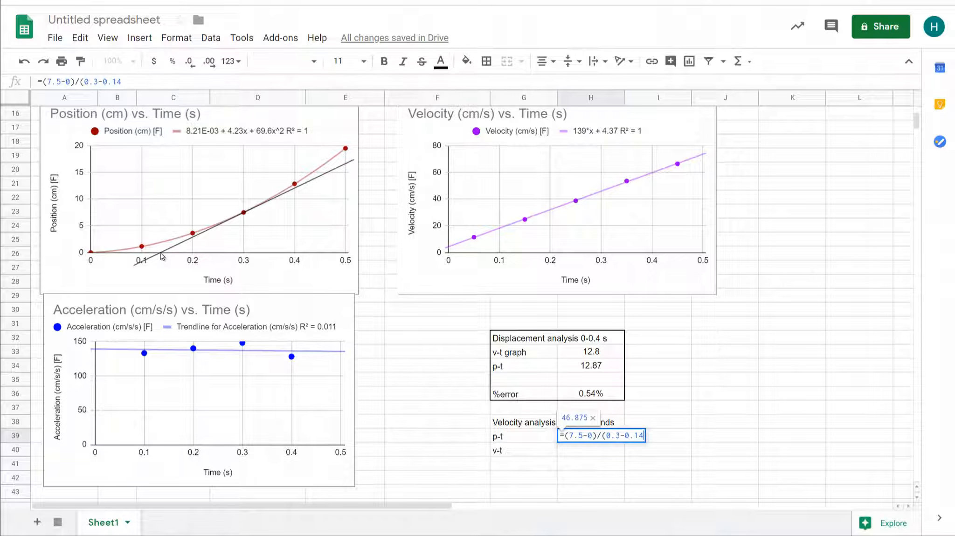
text())
key(Return)
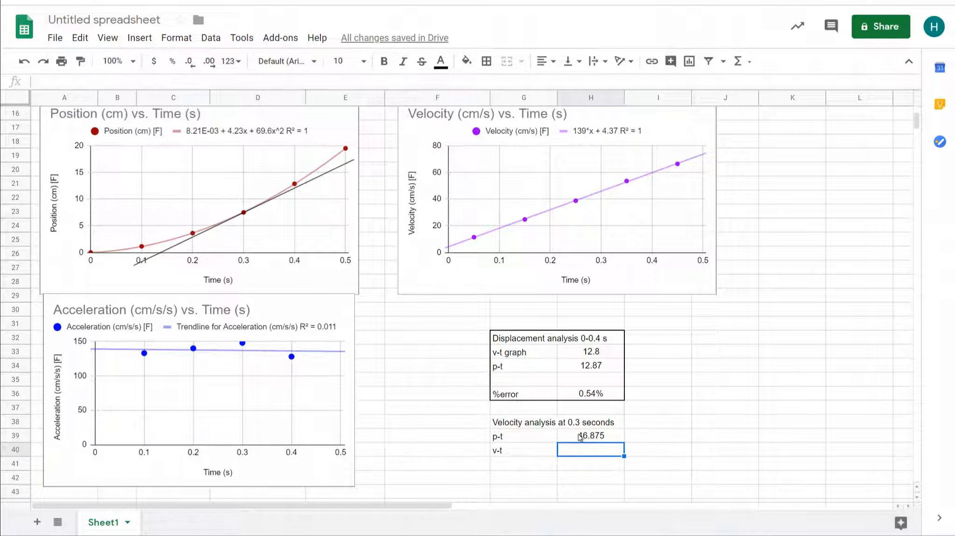
click(580, 436)
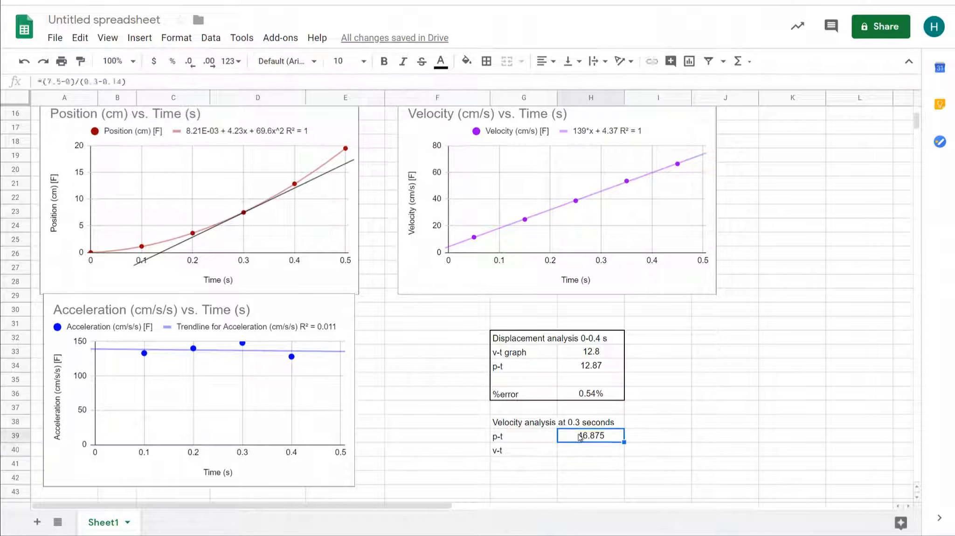
Step: Show the p-t velocity in H39 with one decimal place
click(195, 67)
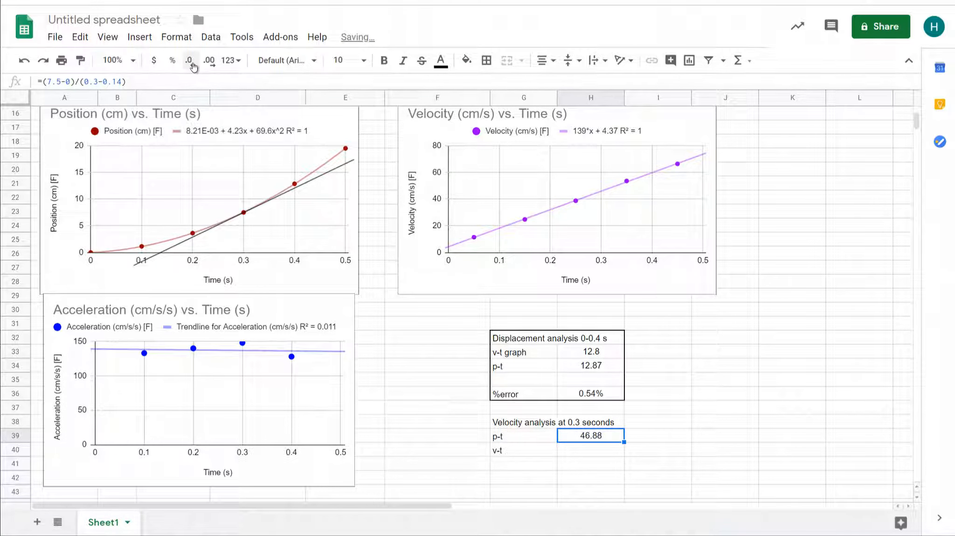
click(192, 66)
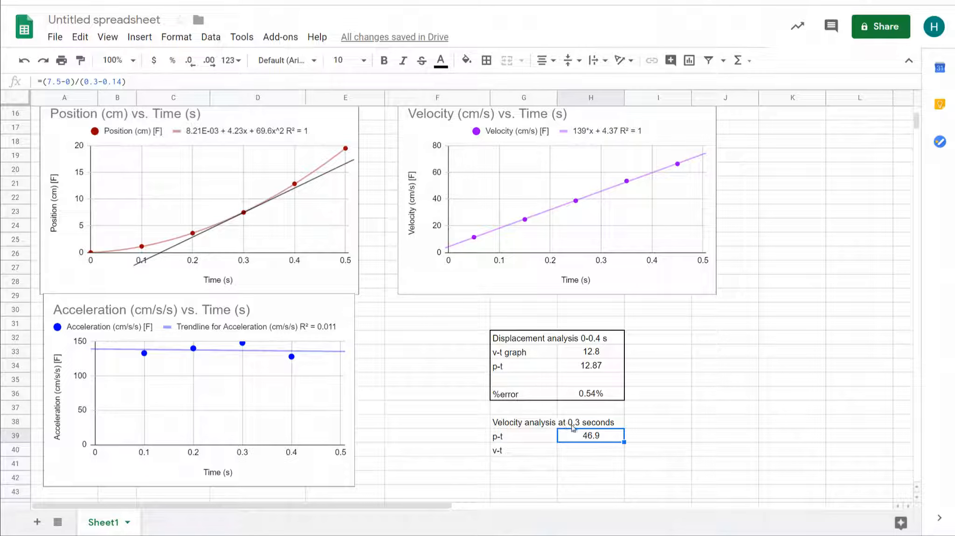
click(586, 456)
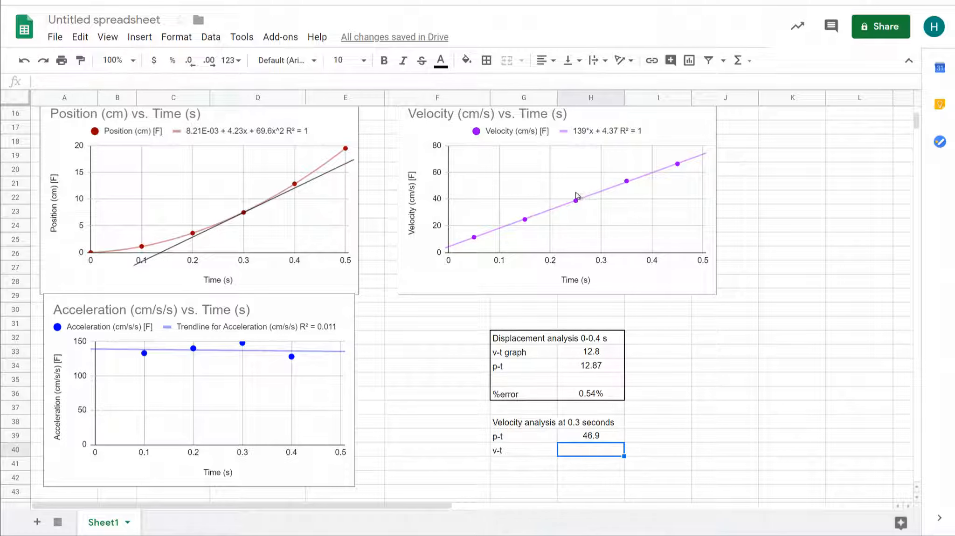
Step: Insert a drawing containing one long, nearly horizontal straight line and save it to the sheet
click(136, 37)
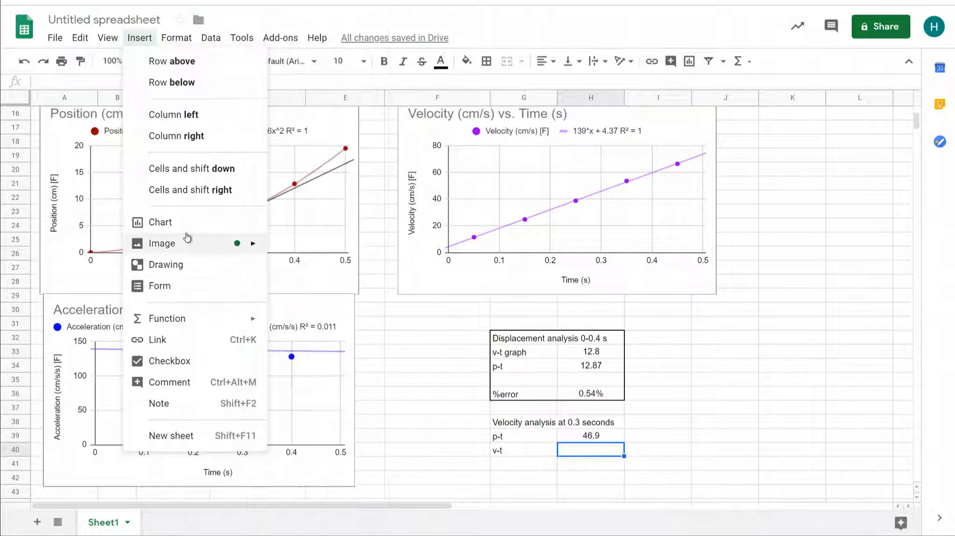
click(166, 265)
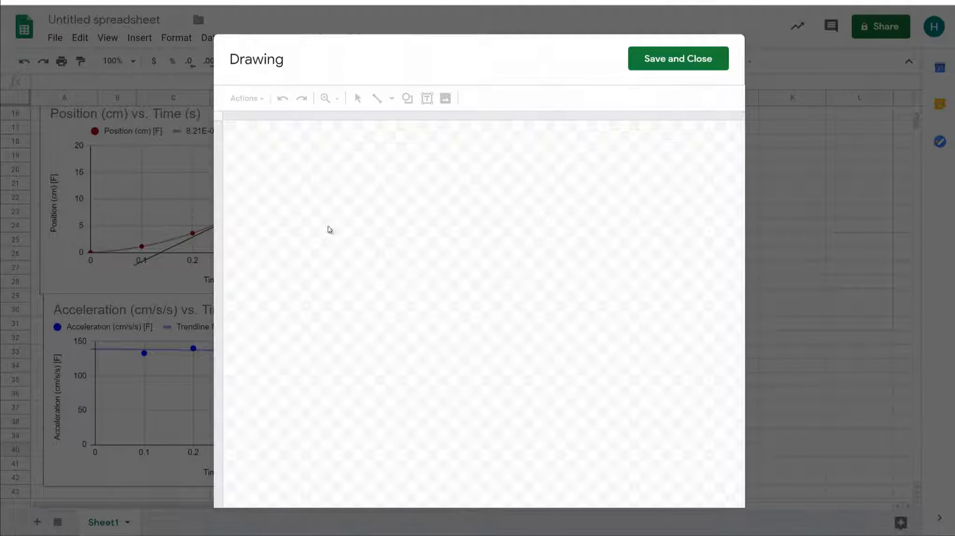
drag(306, 237, 544, 239)
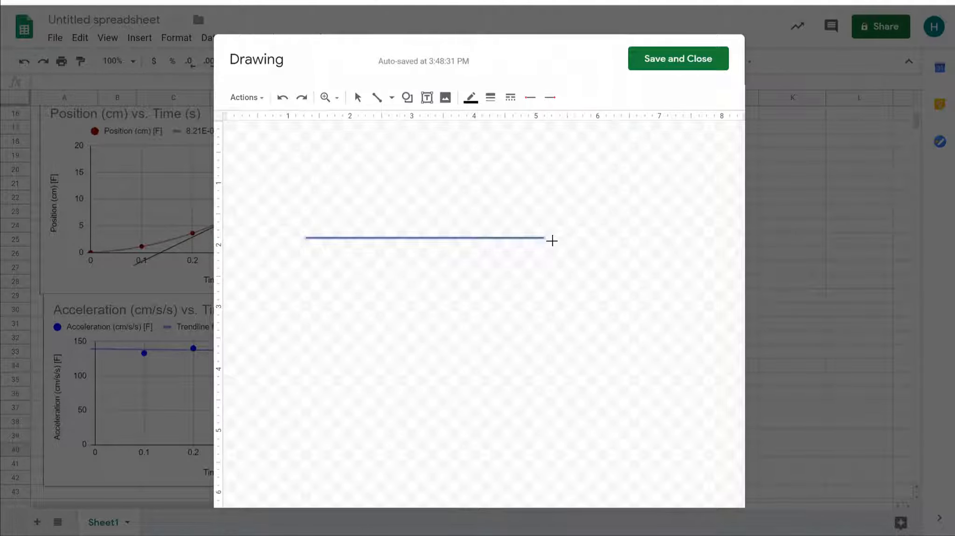
click(646, 67)
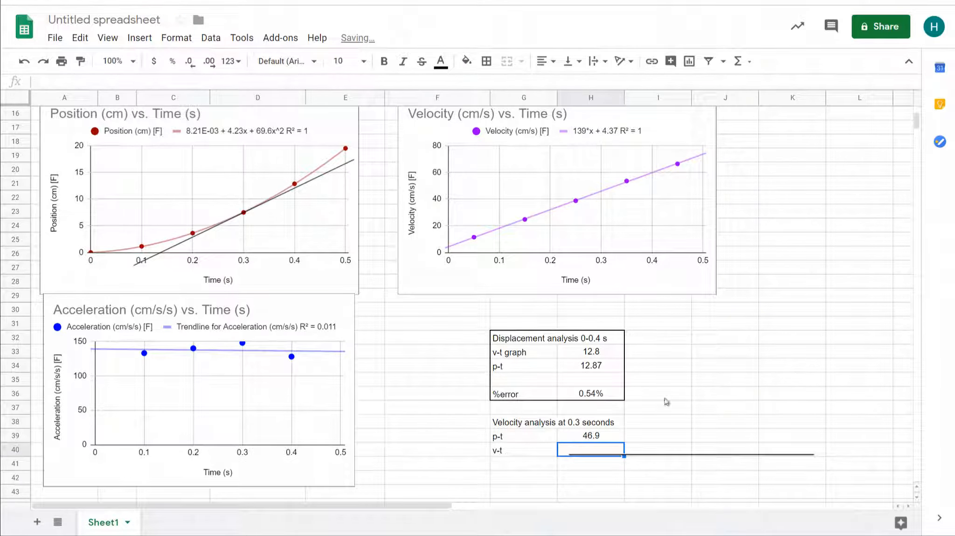
Step: Place the horizontal line on the velocity-time chart so it crosses the trendline at 0.3 s
click(710, 454)
click(705, 451)
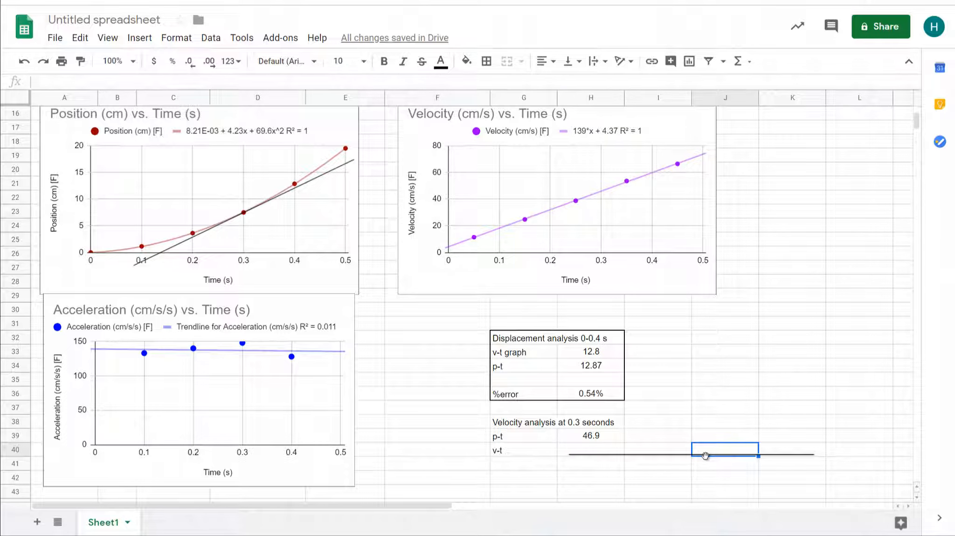
click(678, 454)
mouse_move(677, 457)
mouse_down()
mouse_move(510, 214)
mouse_move(513, 179)
mouse_move(511, 191)
mouse_up()
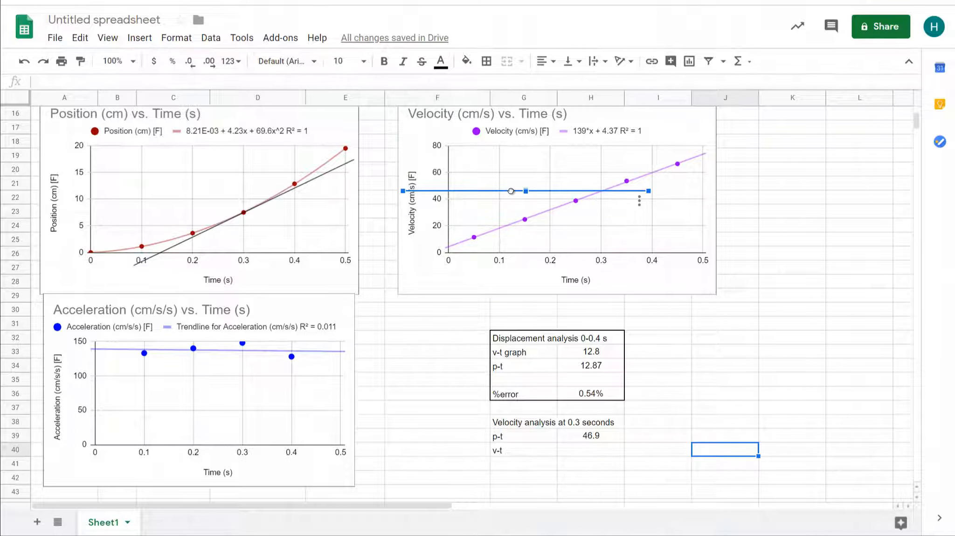
Step: Set the minor gridline count of the velocity chart's vertical axis to 10
click(439, 200)
double_click(438, 200)
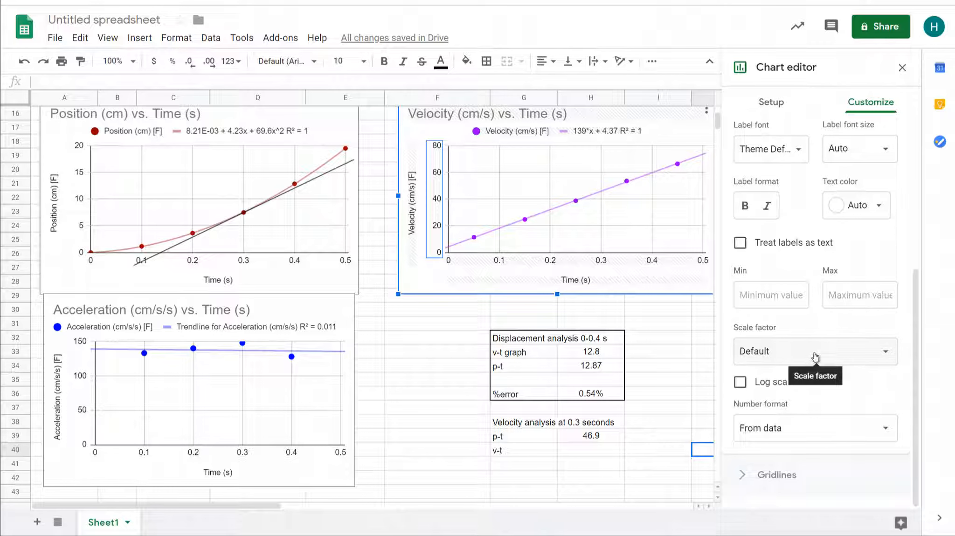
scroll(814, 357, up, 2)
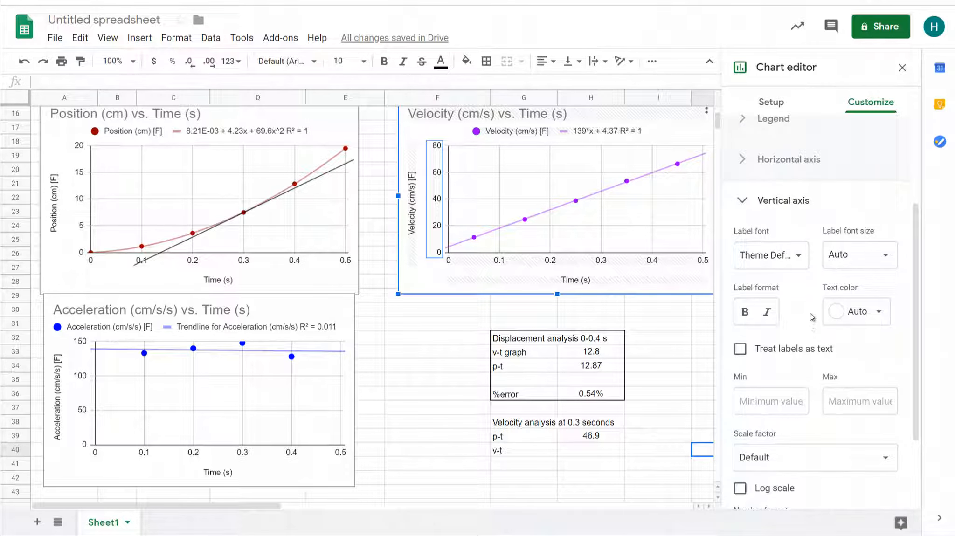
scroll(812, 308, down, 2)
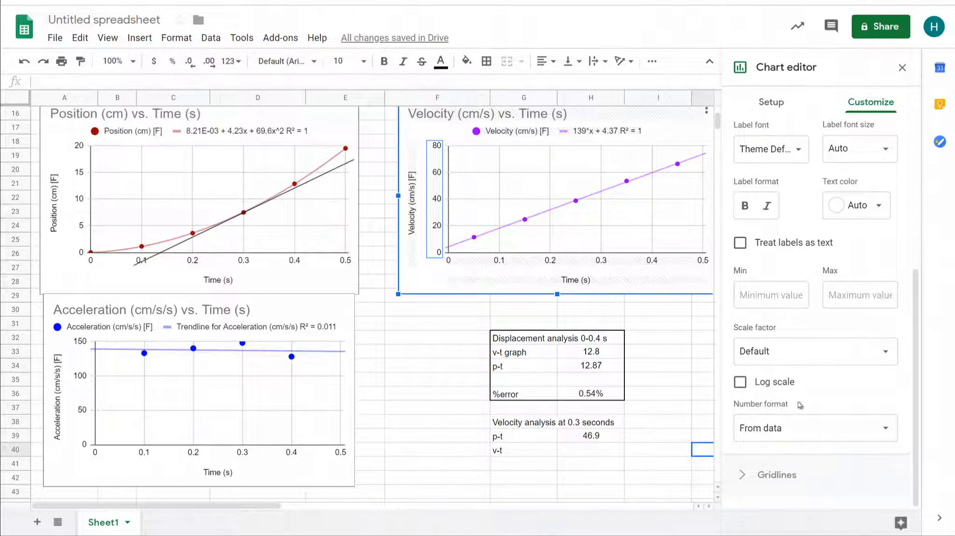
scroll(797, 170, up, 3)
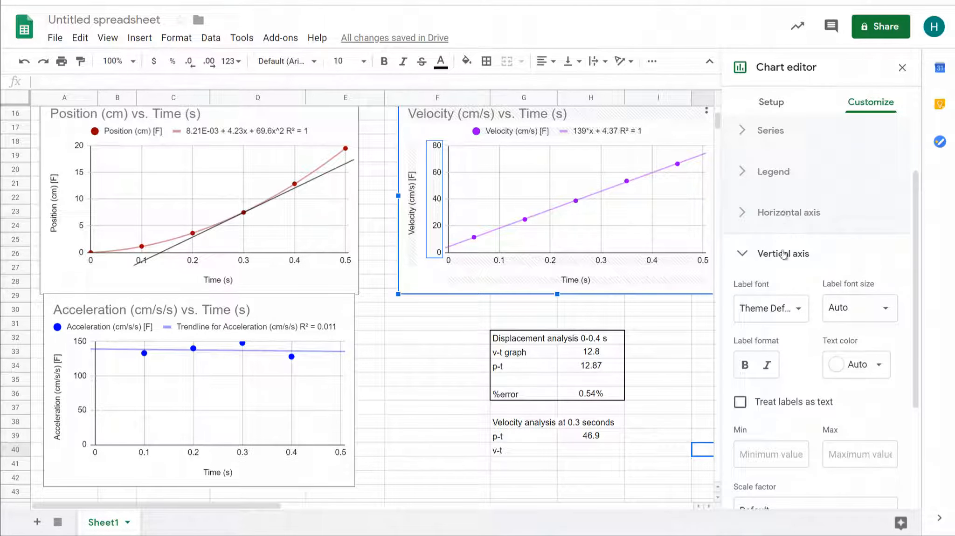
click(784, 254)
click(793, 383)
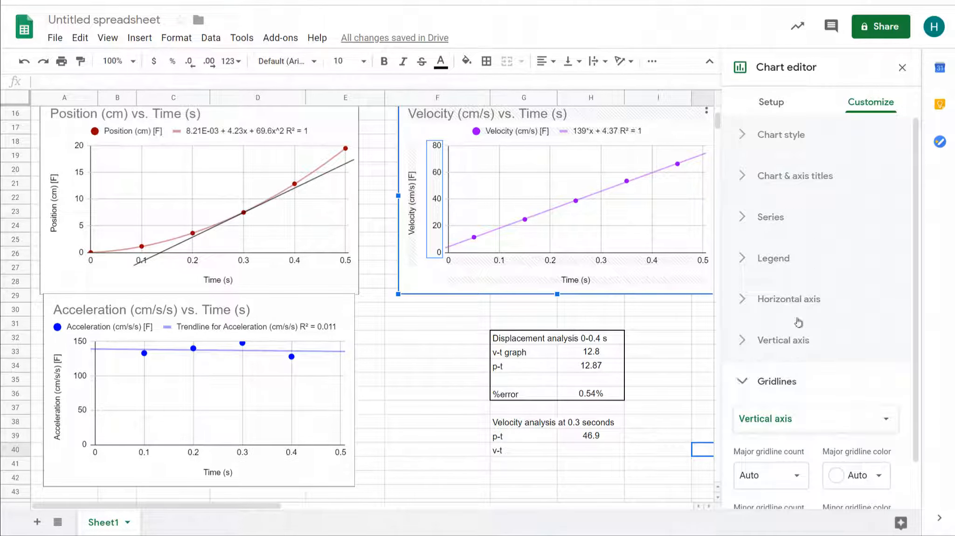
scroll(798, 322, down, 1)
click(774, 482)
click(769, 266)
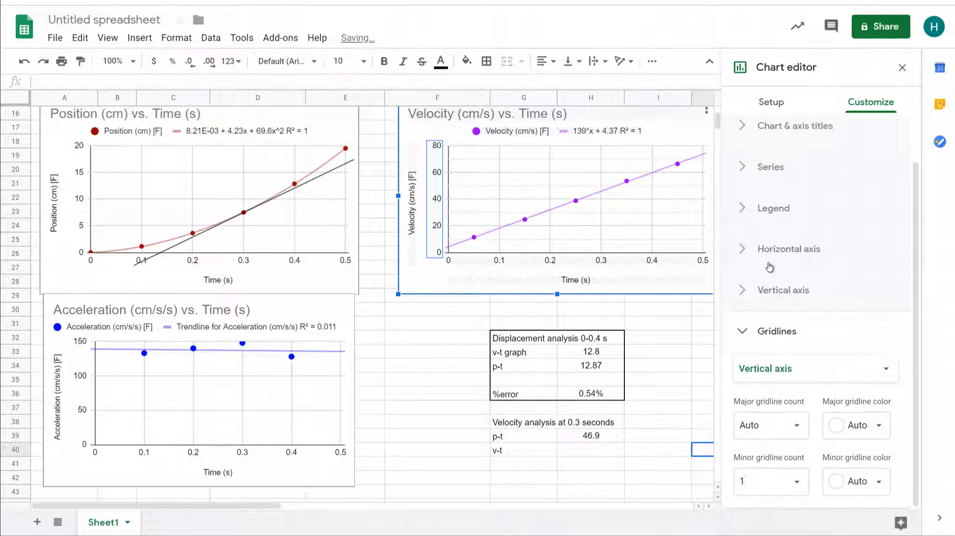
click(803, 483)
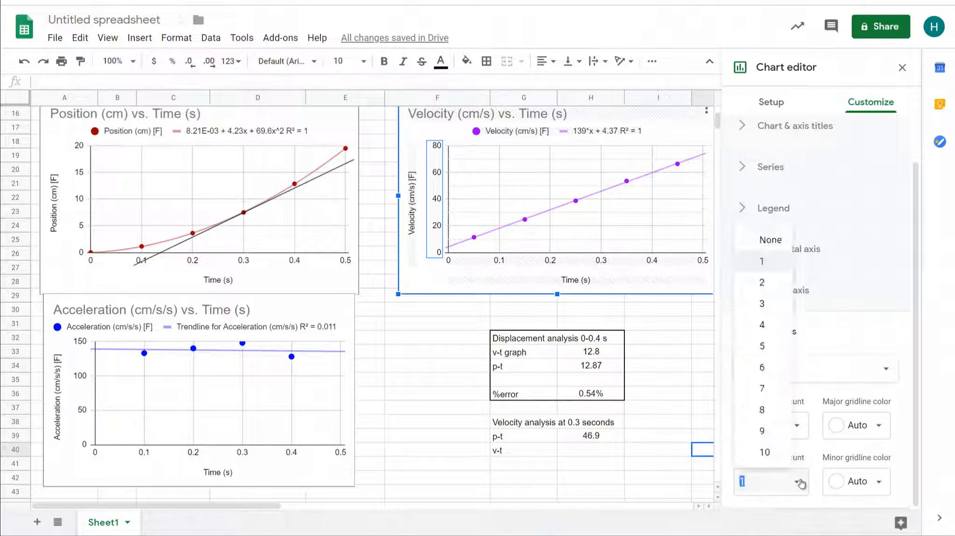
click(758, 285)
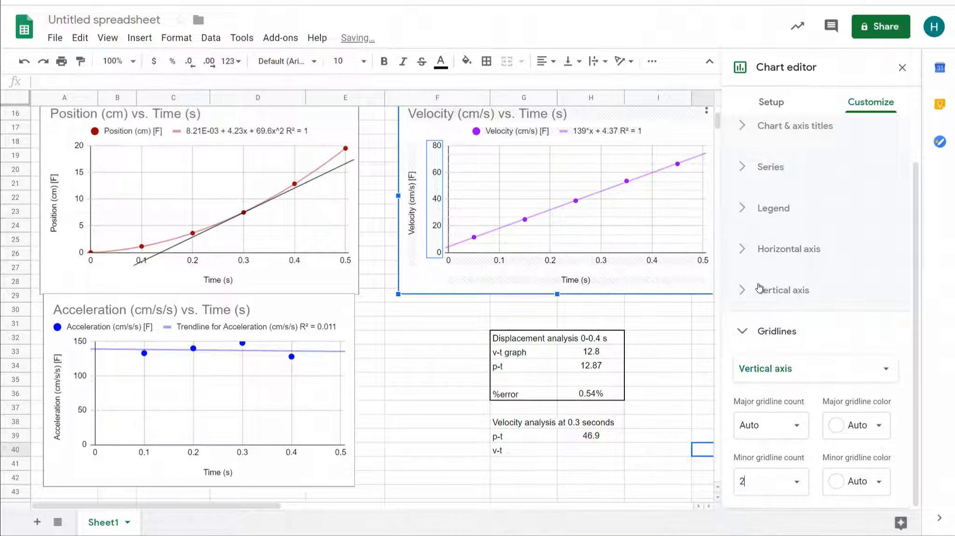
click(798, 484)
click(763, 450)
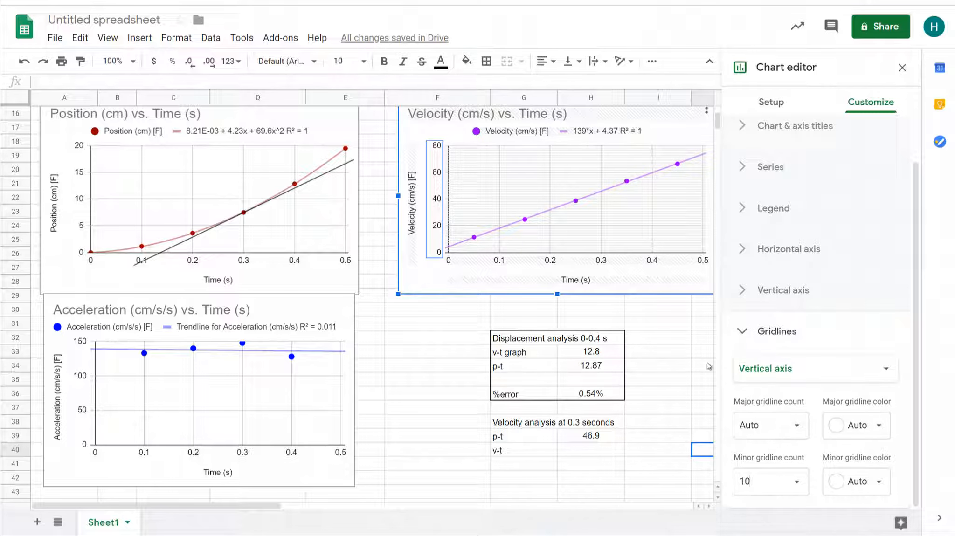
click(687, 355)
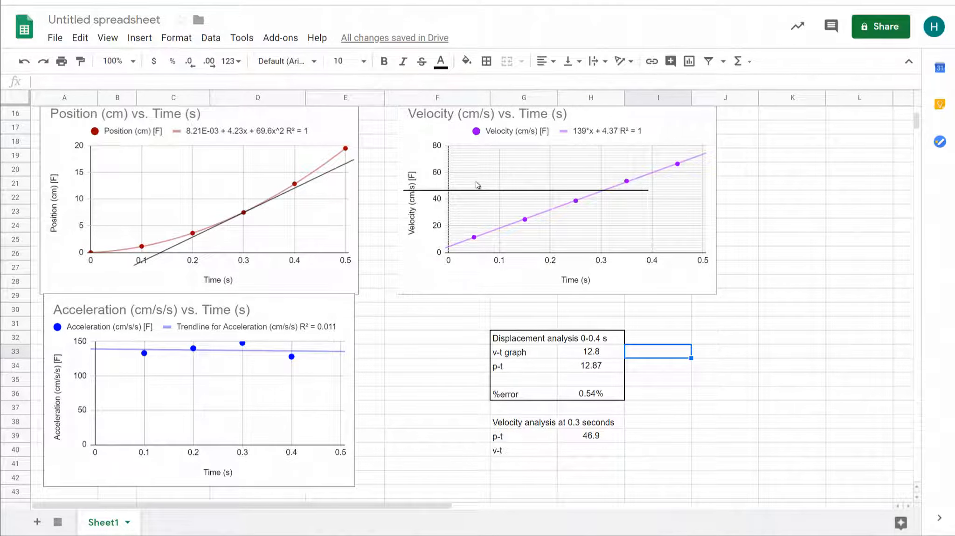
Step: Examine the enlarged velocity chart to read where the horizontal line meets the velocity axis
scroll(478, 186, up, 3)
scroll(526, 147, down, 1)
click(526, 147)
scroll(472, 272, up, 2)
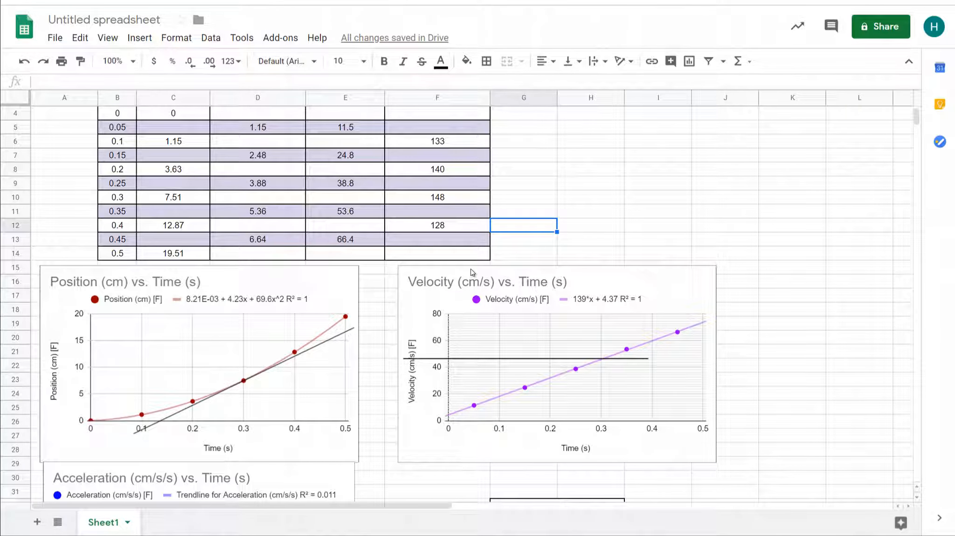
scroll(472, 273, down, 1)
scroll(472, 330, up, 1)
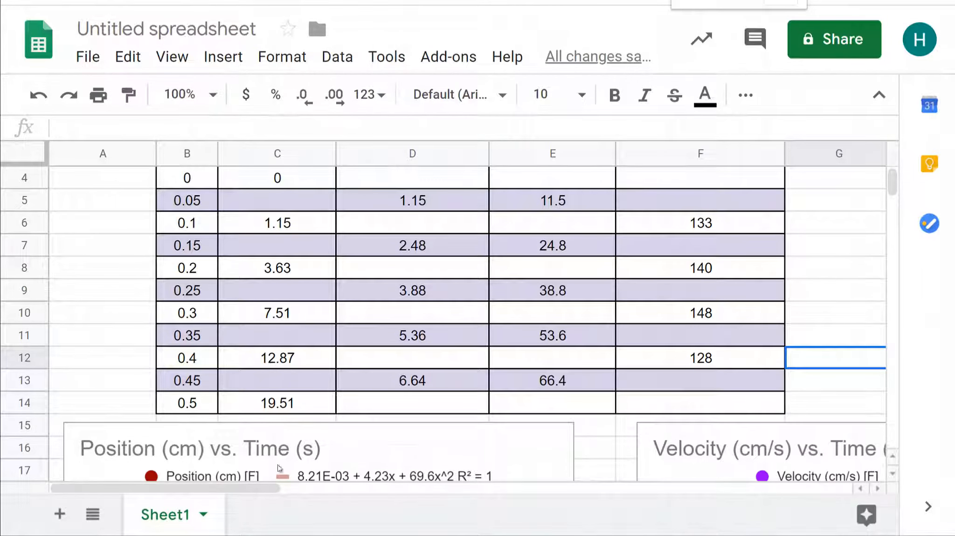
drag(275, 488, 409, 488)
scroll(476, 395, down, 2)
scroll(476, 395, down, 1)
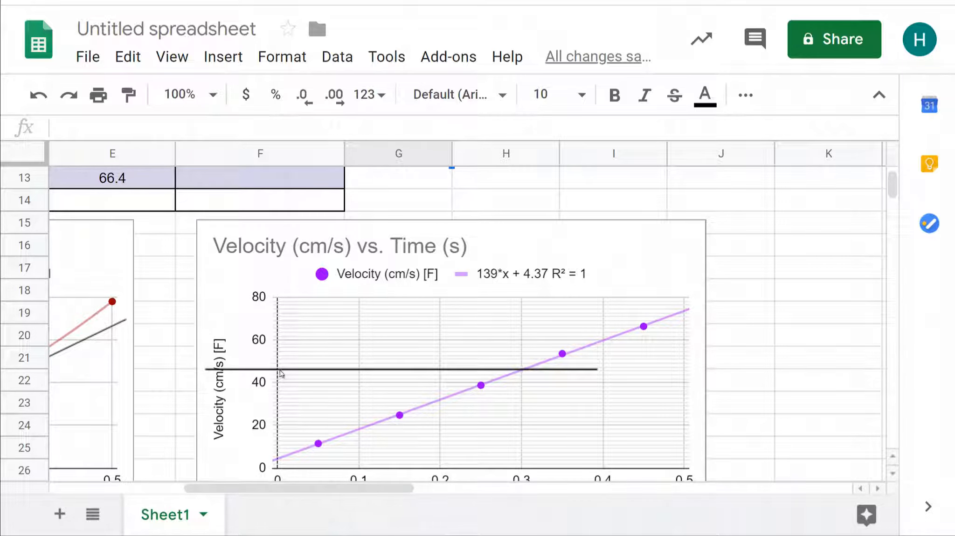
scroll(295, 384, down, 2)
scroll(295, 384, down, 2)
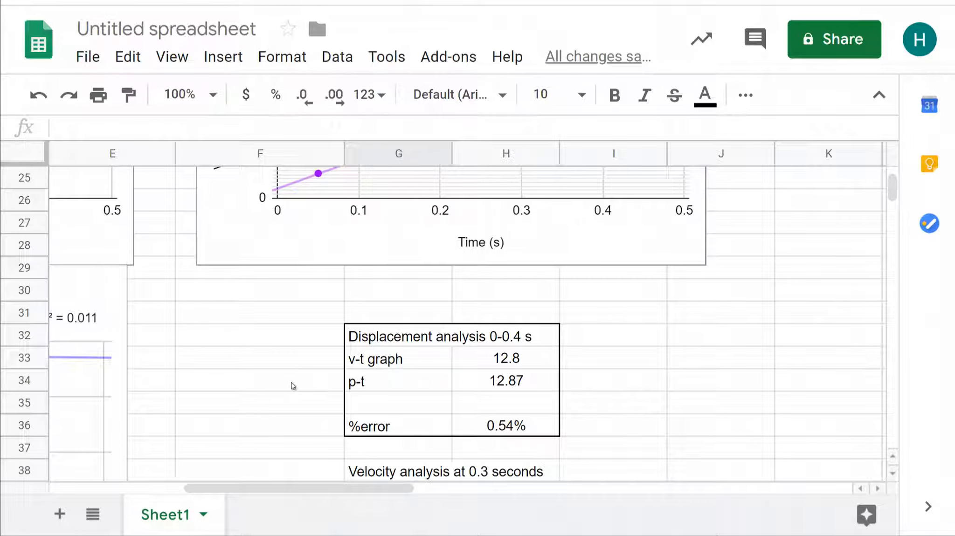
key(ctrl+minus)
key(ctrl+minus)
key(ctrl+minus)
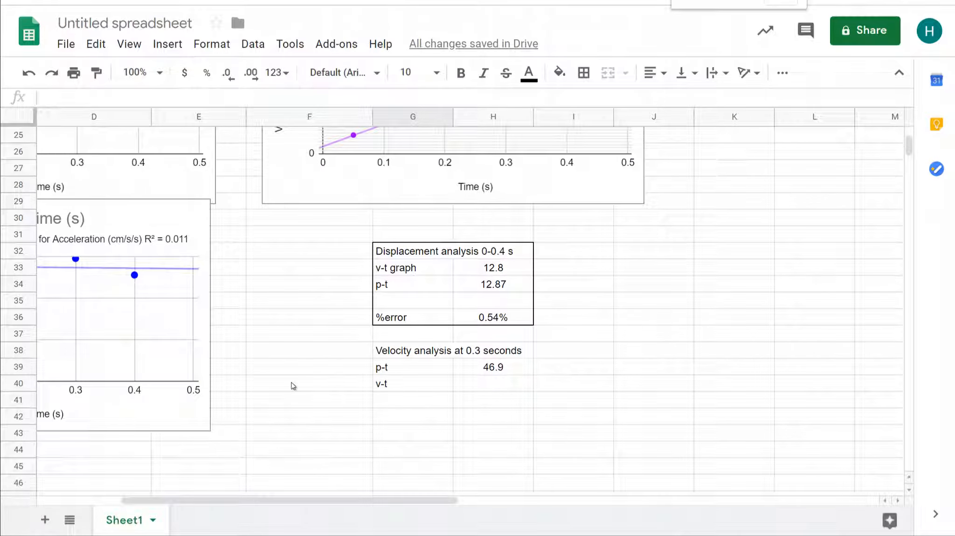
Step: Enter 46 in H40 as the v-t velocity at 0.3 seconds
click(395, 327)
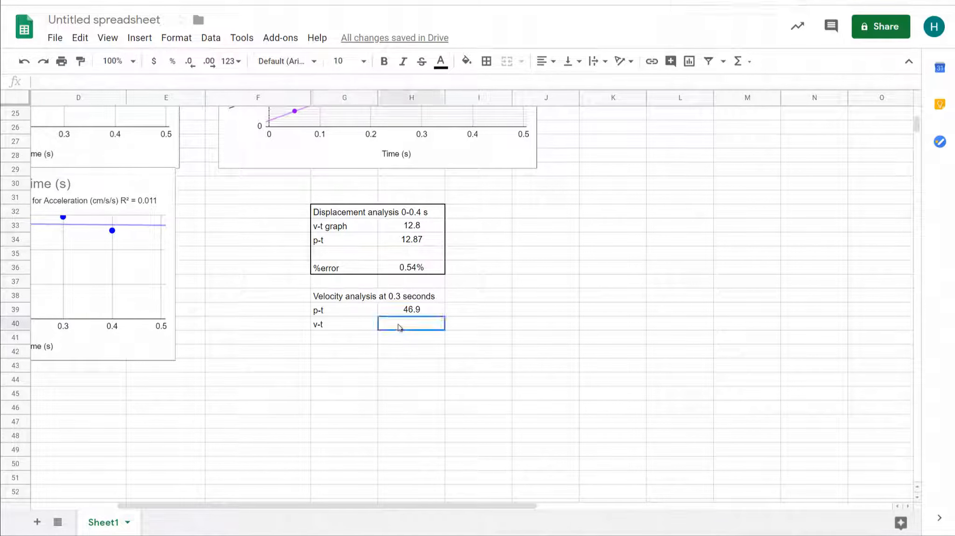
text(46)
key(Return)
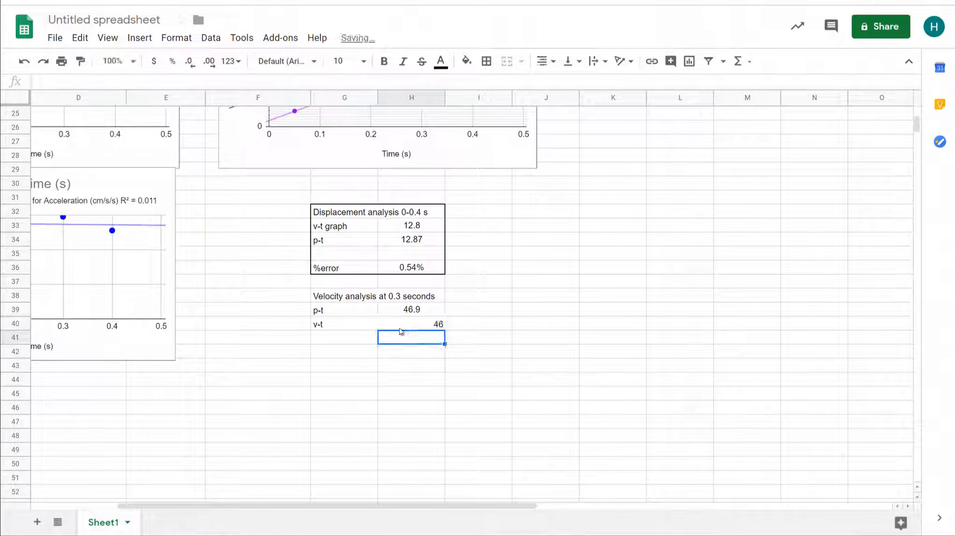
Step: Add the label %error in G42, two rows beneath the v-t label of the velocity analysis
key(Down)
key(Left)
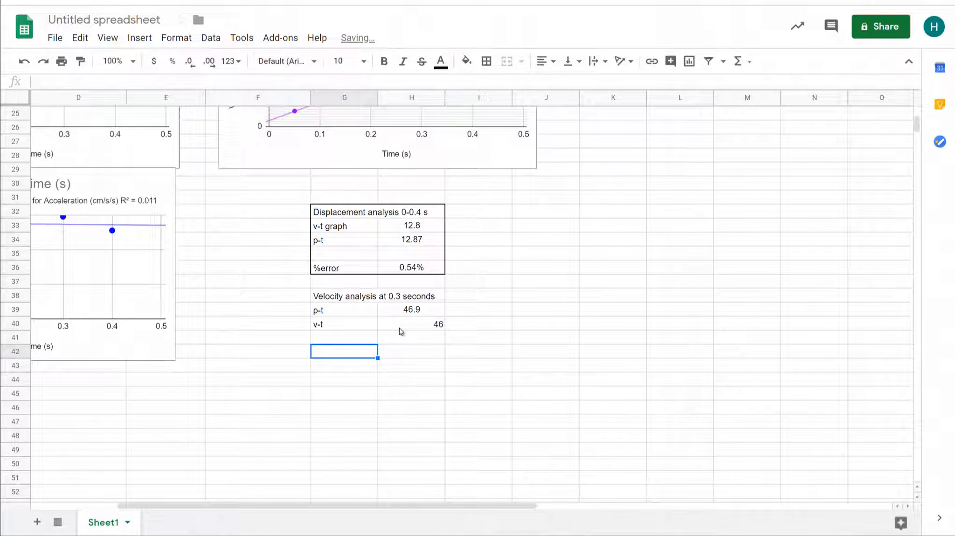
text(%err)
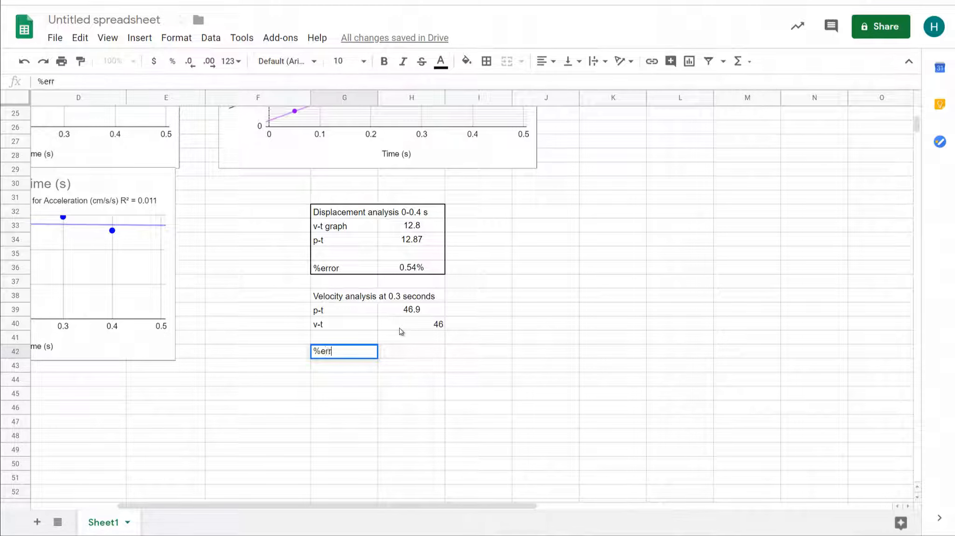
text(or)
key(Tab)
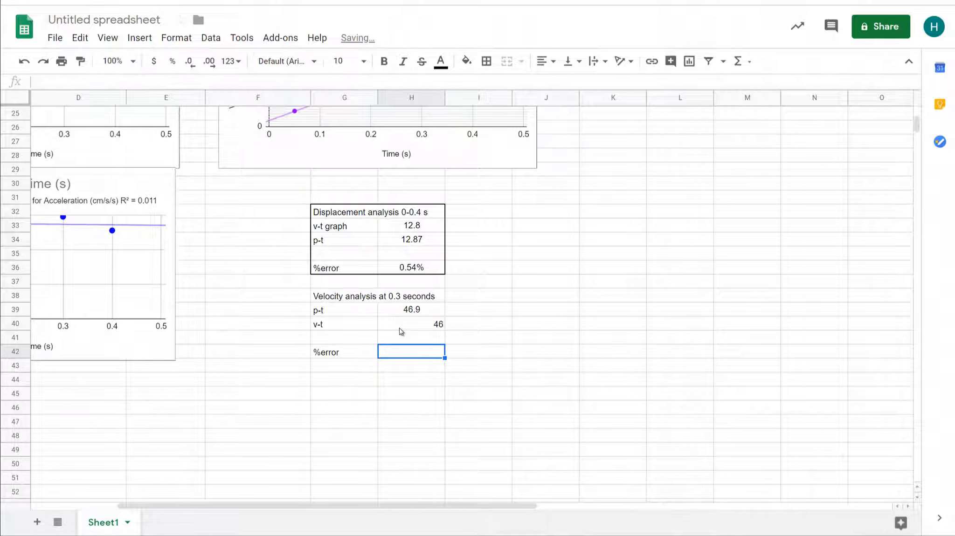
Step: Calculate the velocity percent error in H42 with the formula =abs((H40-H39)/(H40))
text(=)
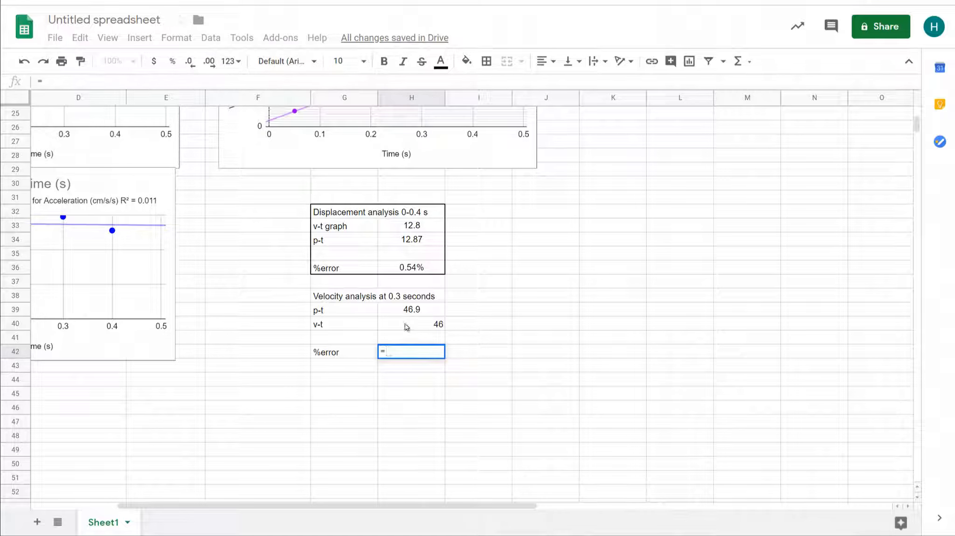
text(abs)
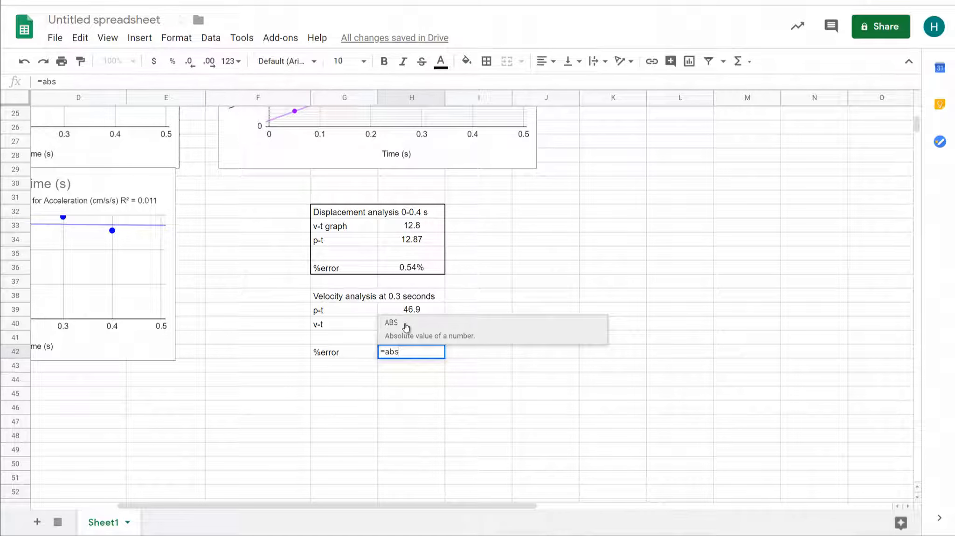
text((()
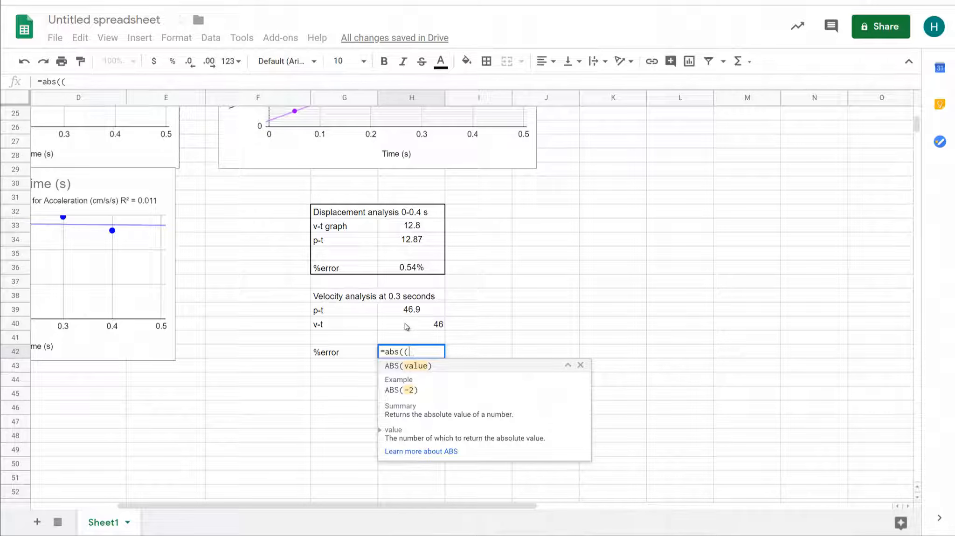
click(407, 326)
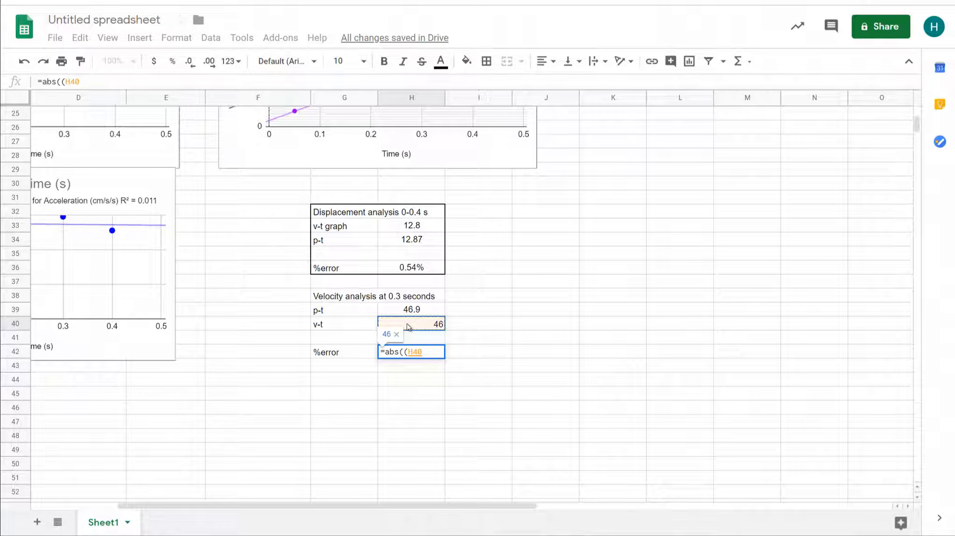
text(-)
click(414, 311)
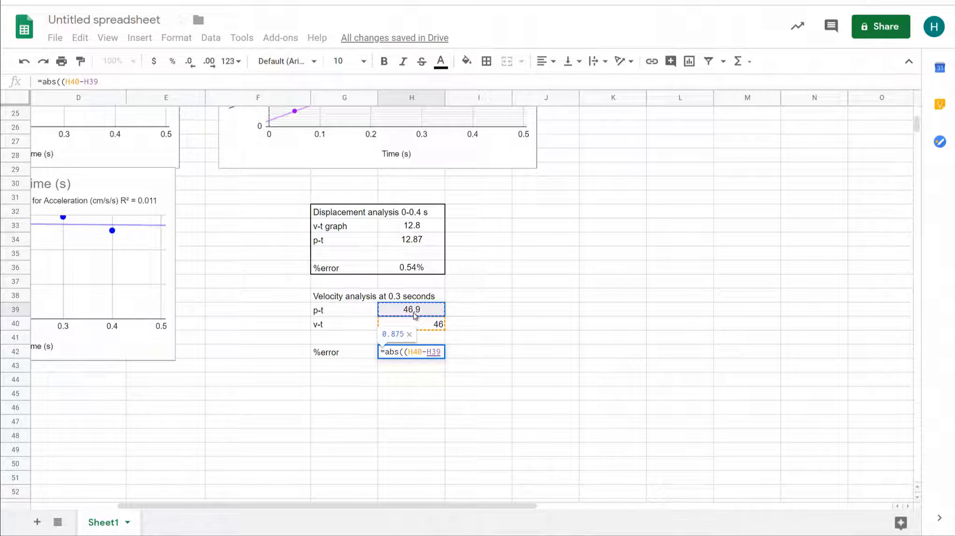
text()/)
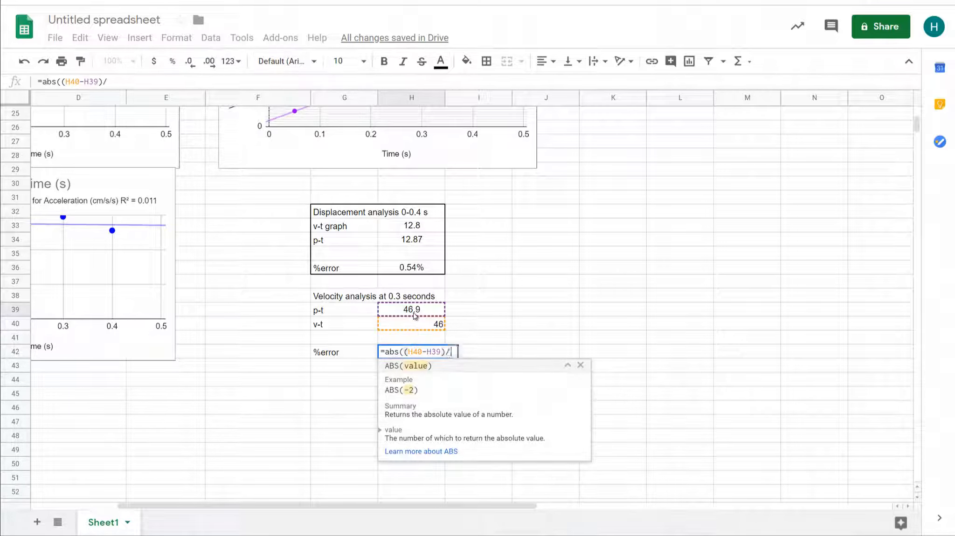
text(()
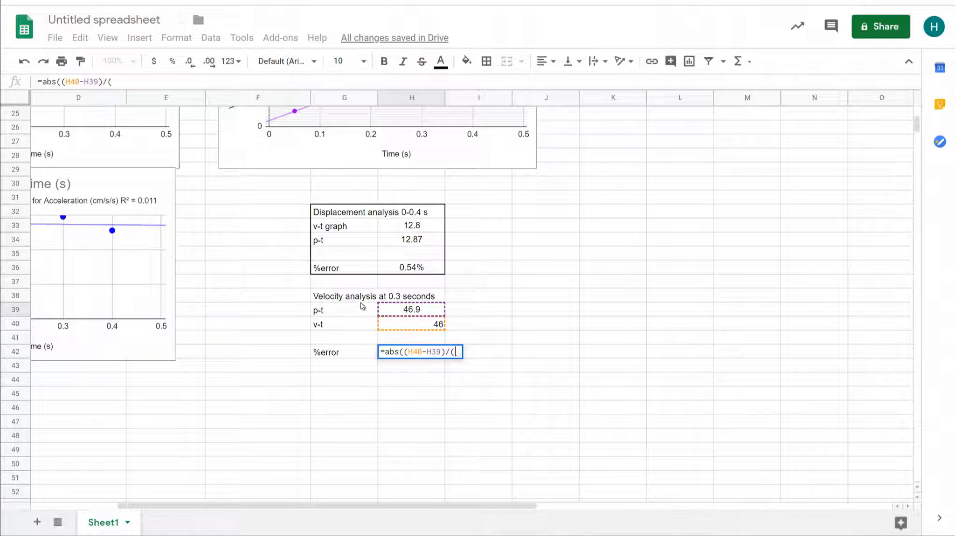
click(434, 329)
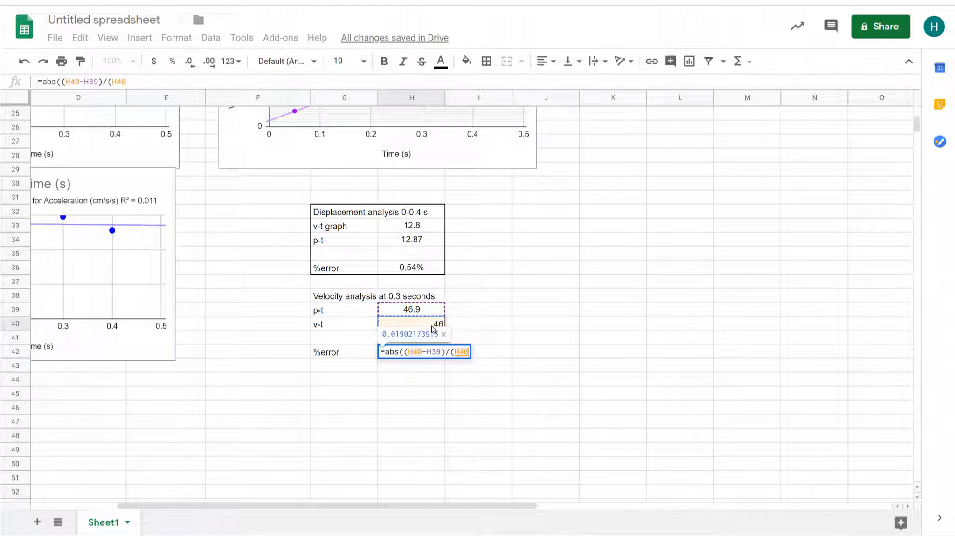
text())
key(Return)
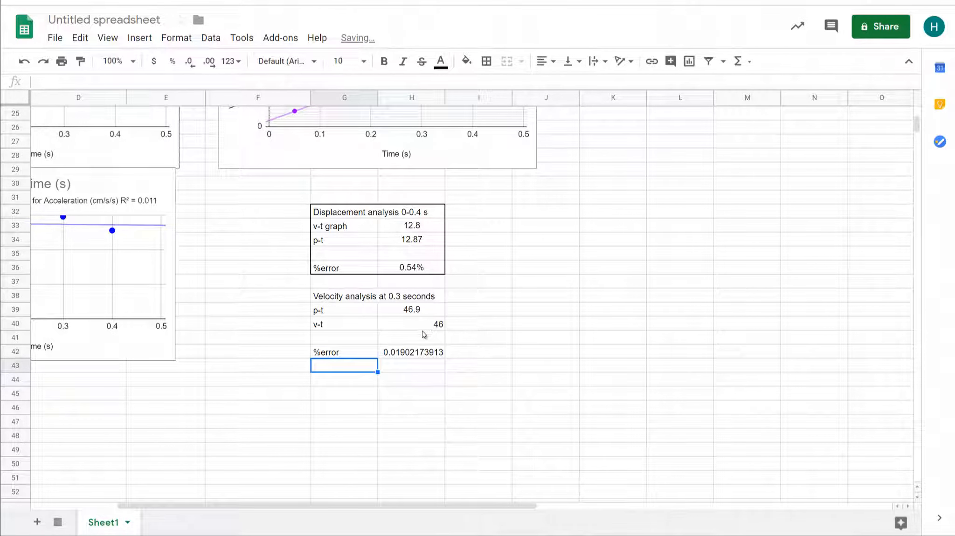
Step: Format the velocity analysis %error result in H42 as Percent
click(408, 352)
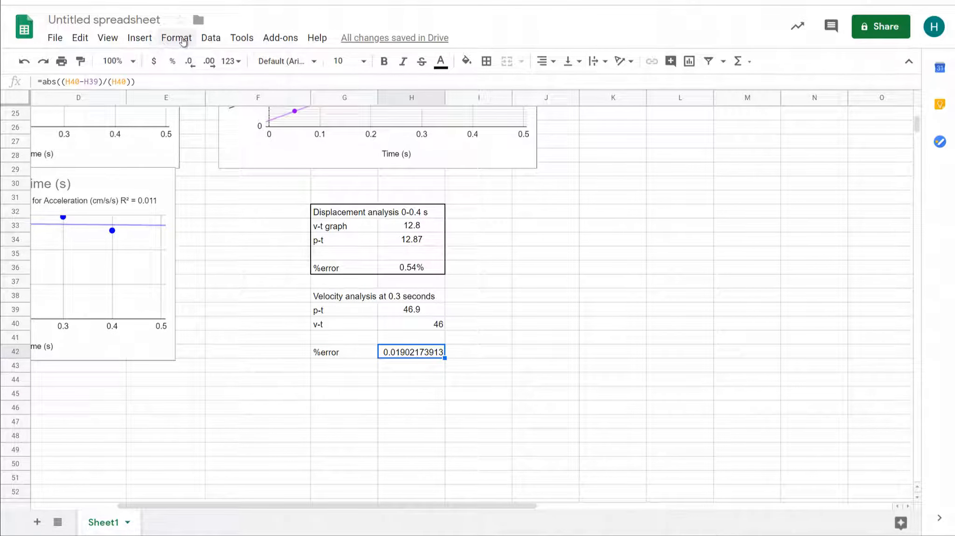
click(185, 41)
mouse_move(206, 95)
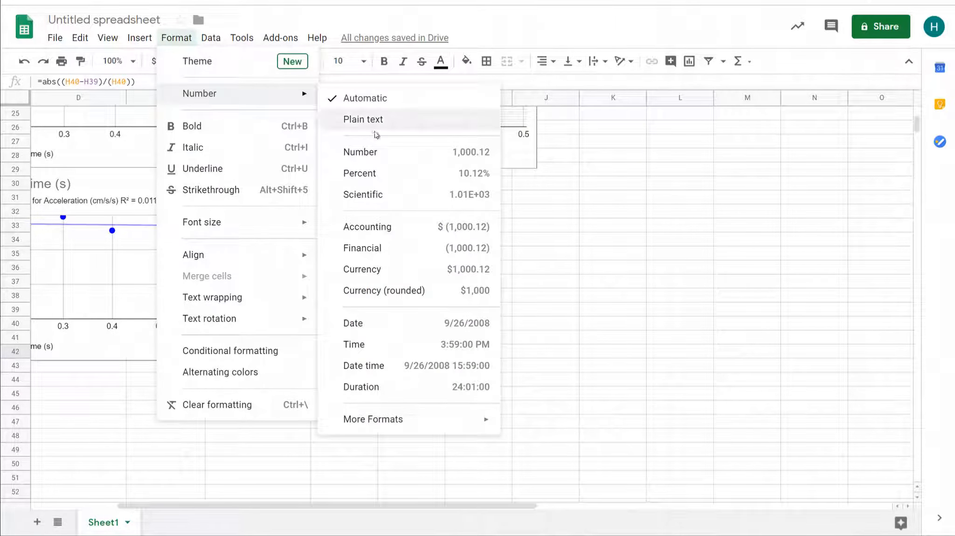
click(377, 154)
click(176, 39)
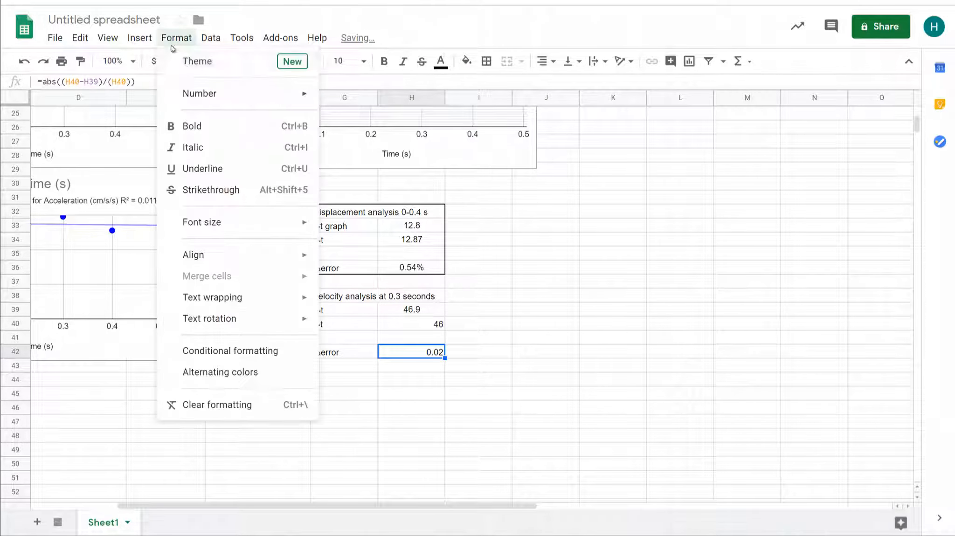
mouse_move(205, 98)
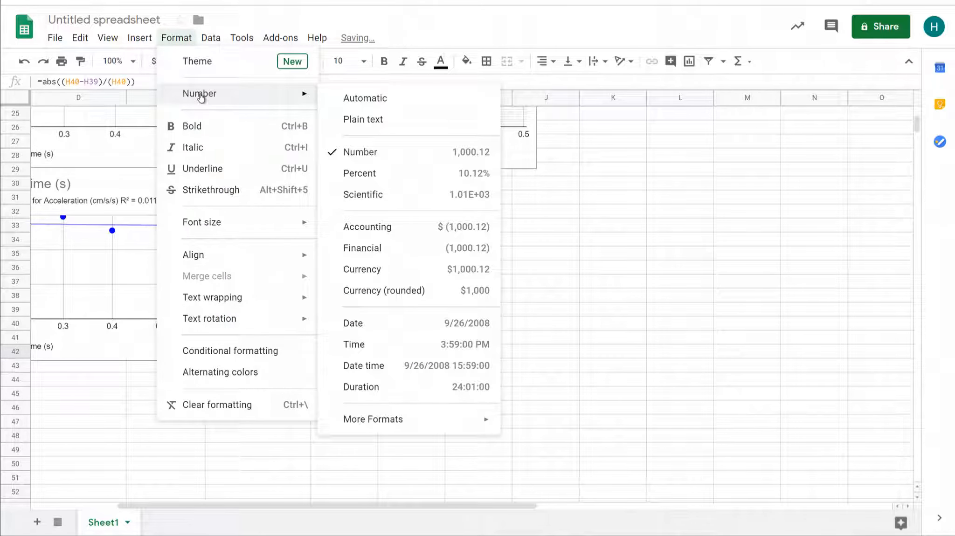
click(386, 179)
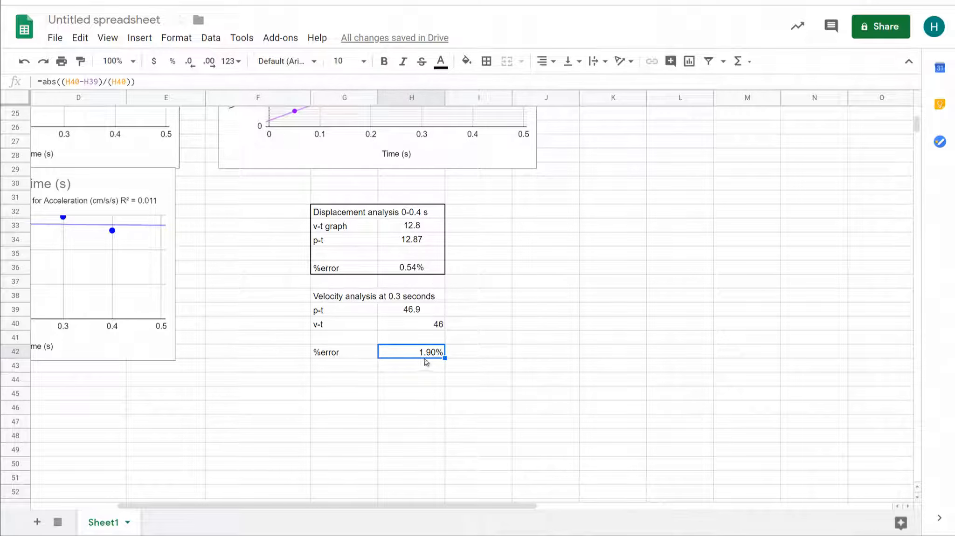
Step: Add an outer border around the velocity analysis block G38:H42
drag(335, 296, 336, 310)
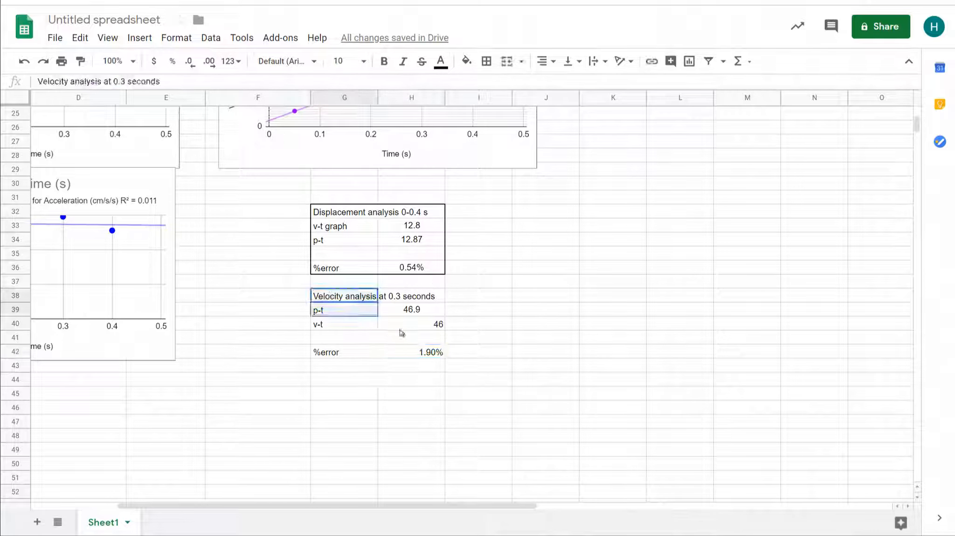
drag(402, 333, 419, 356)
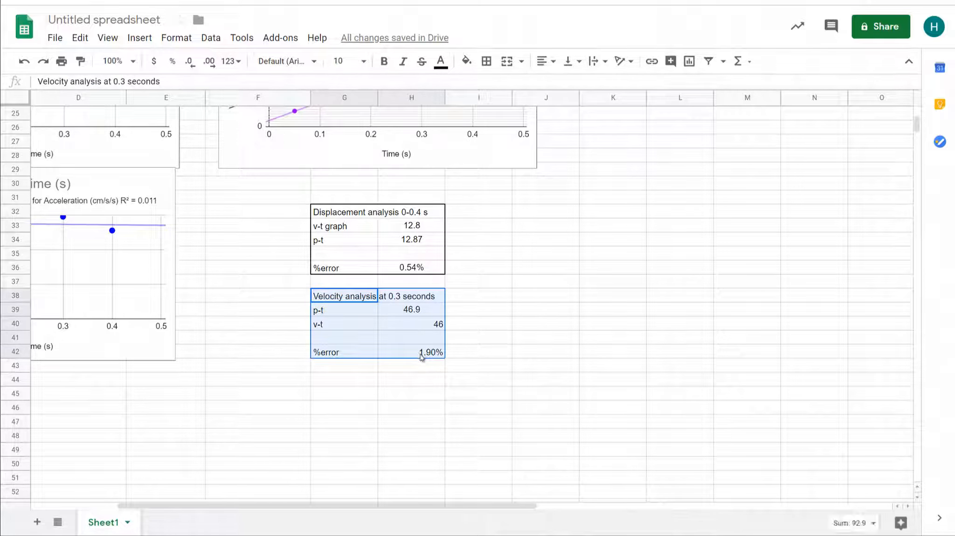
click(486, 61)
click(565, 86)
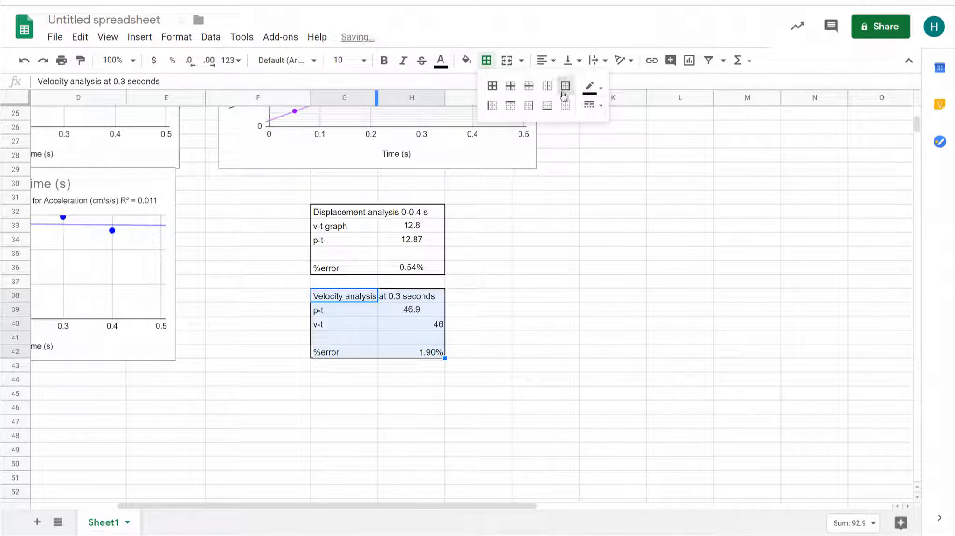
click(456, 269)
Step: Align the velocity analysis values in H39:H42 to the middle vertically and centre them horizontally
scroll(454, 268, right, 3)
scroll(457, 268, left, 3)
scroll(459, 267, up, 1)
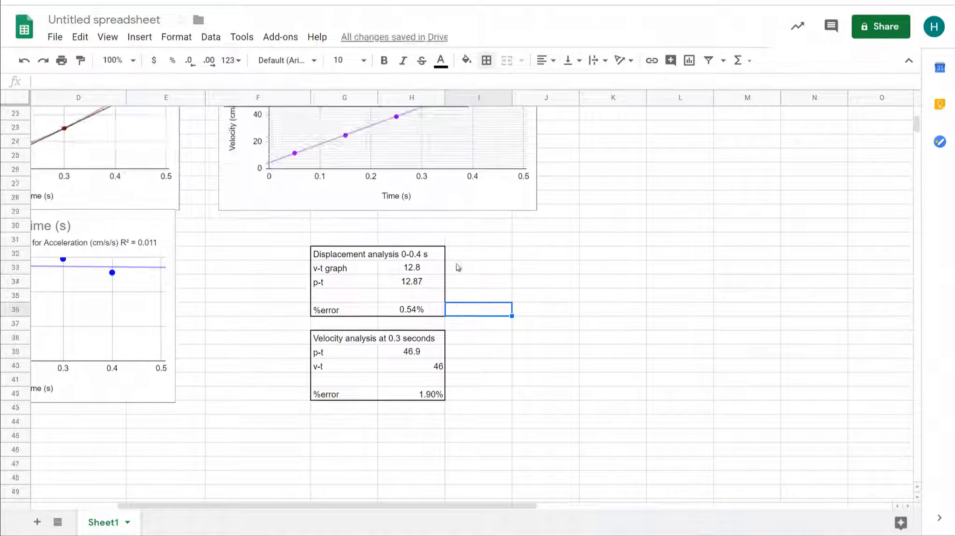
scroll(458, 267, up, 4)
scroll(454, 504, left, 2)
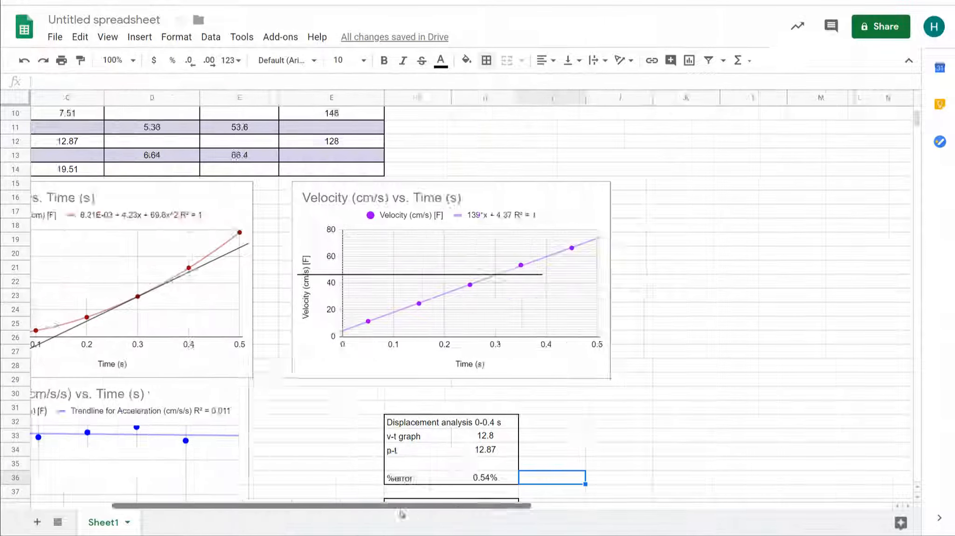
scroll(387, 512, left, 2)
scroll(386, 400, down, 2)
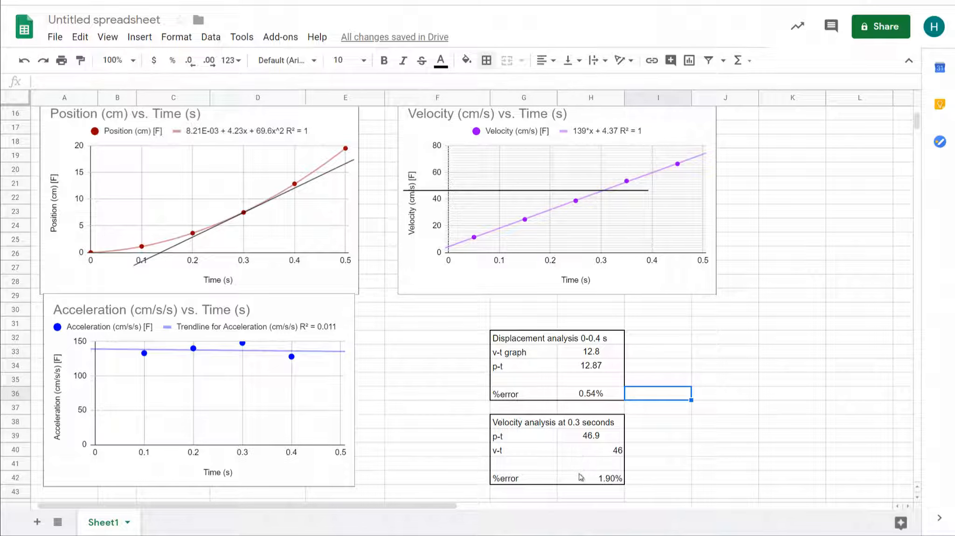
drag(580, 476, 586, 435)
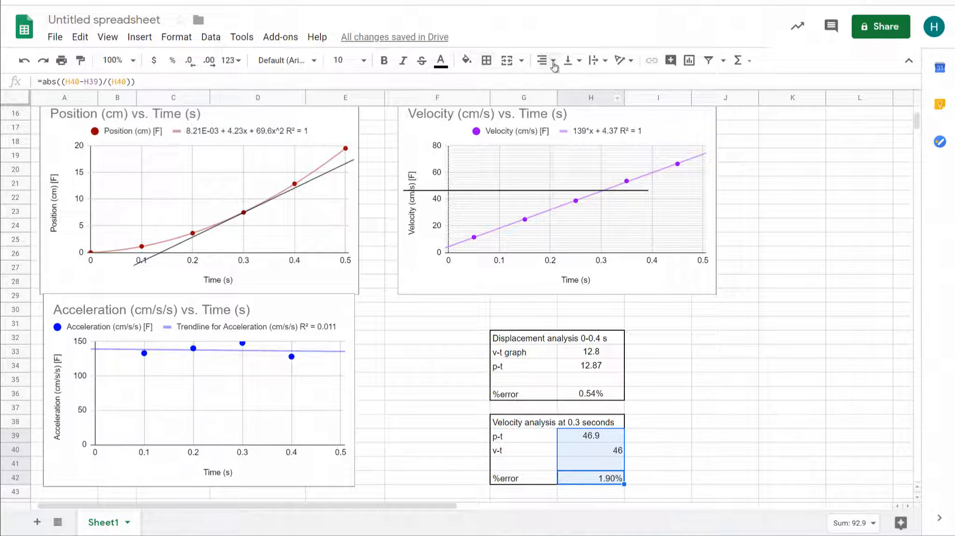
click(571, 60)
click(586, 84)
click(547, 60)
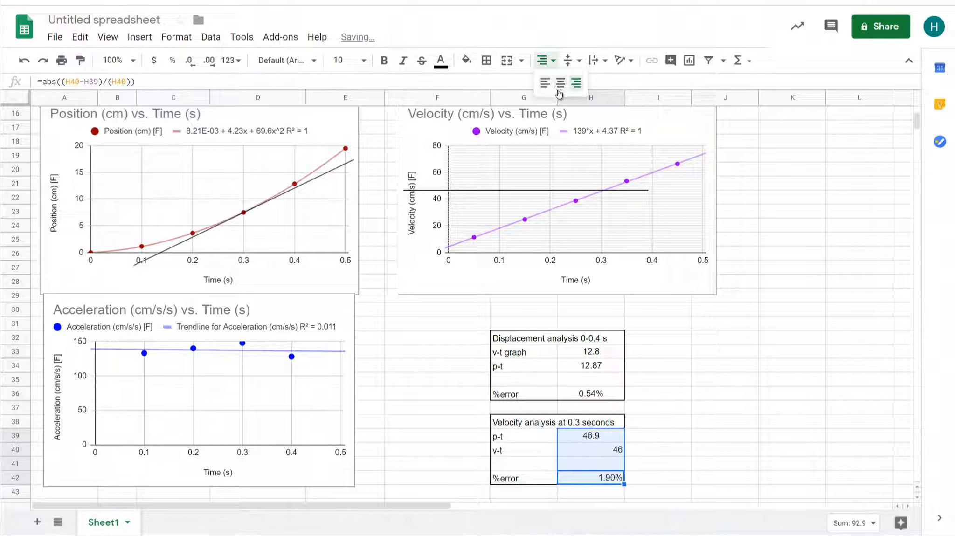
click(560, 84)
click(717, 394)
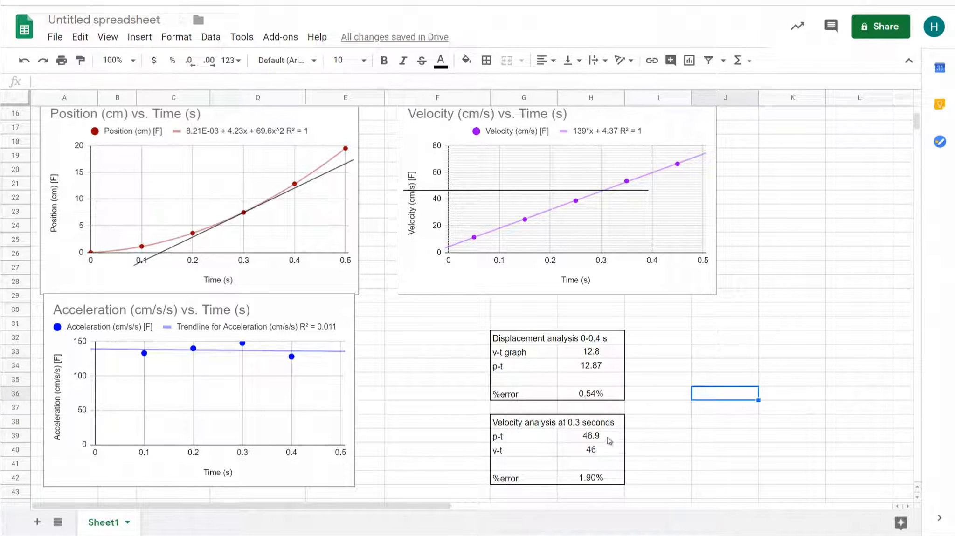
scroll(574, 430, up, 5)
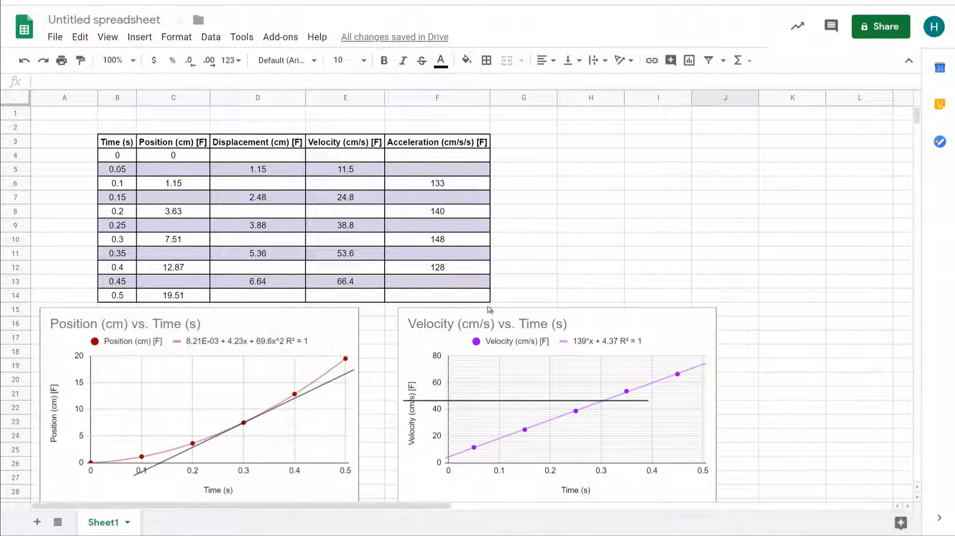
scroll(491, 299, down, 1)
scroll(492, 298, down, 1)
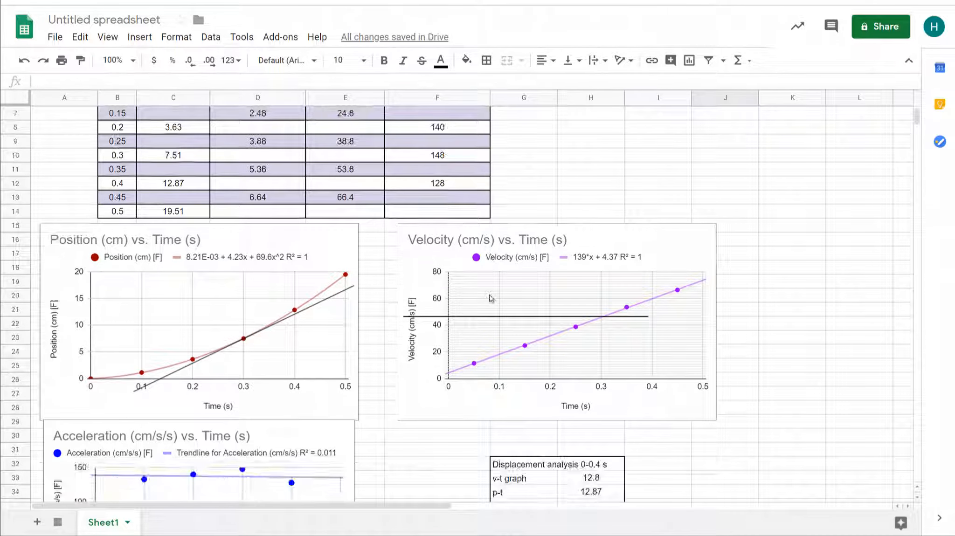
scroll(462, 312, down, 3)
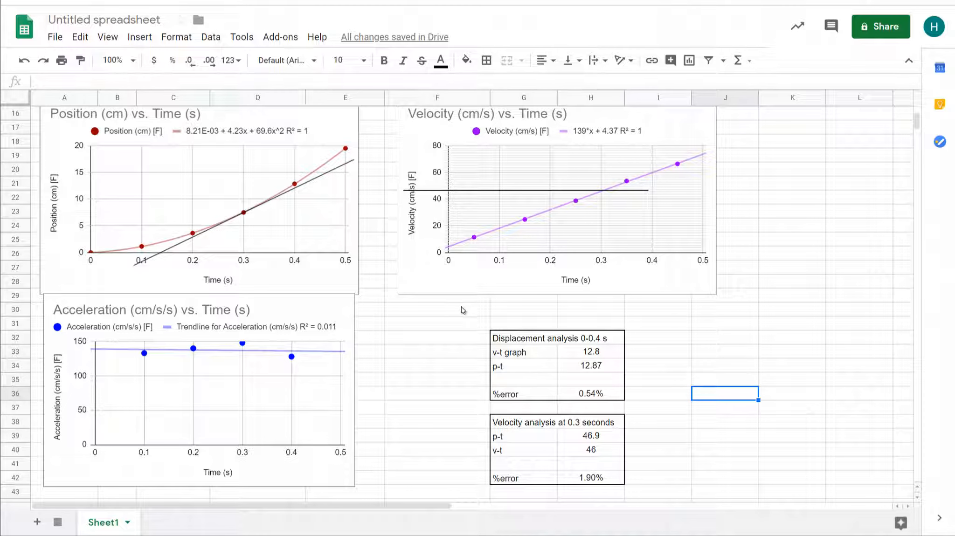
scroll(463, 310, up, 5)
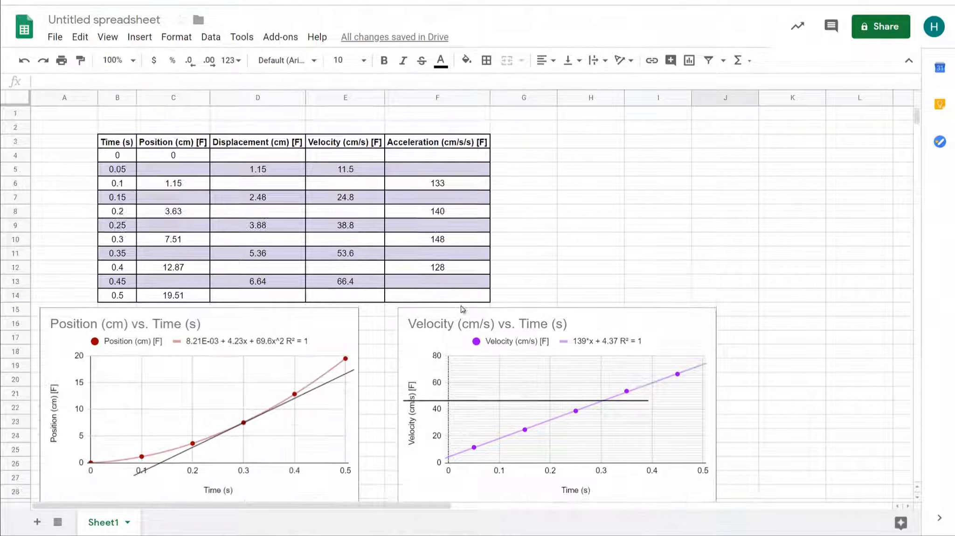